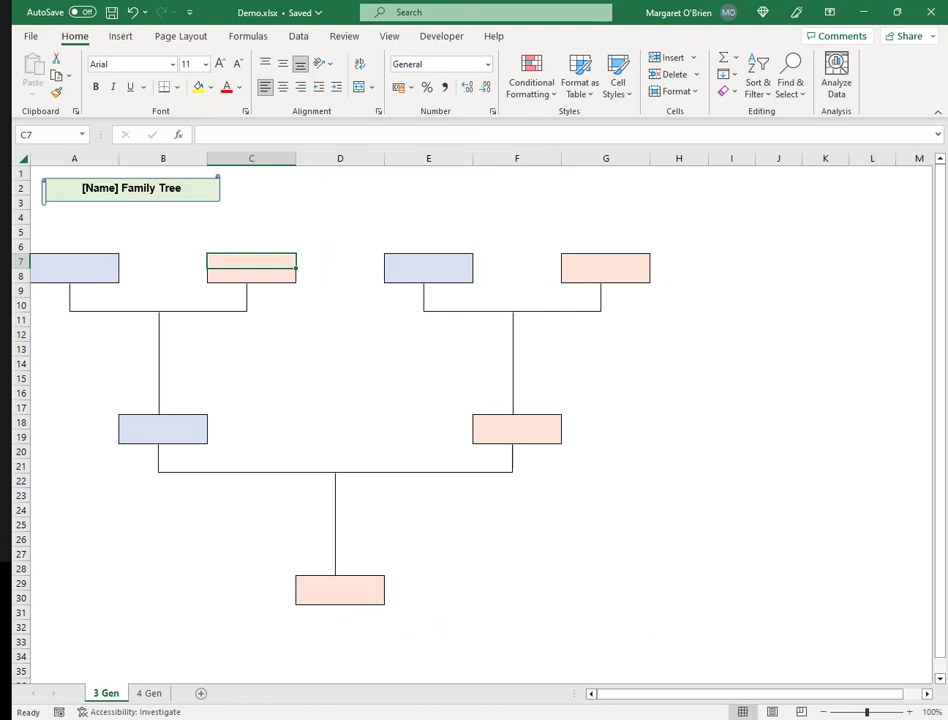
left_click(438, 391)
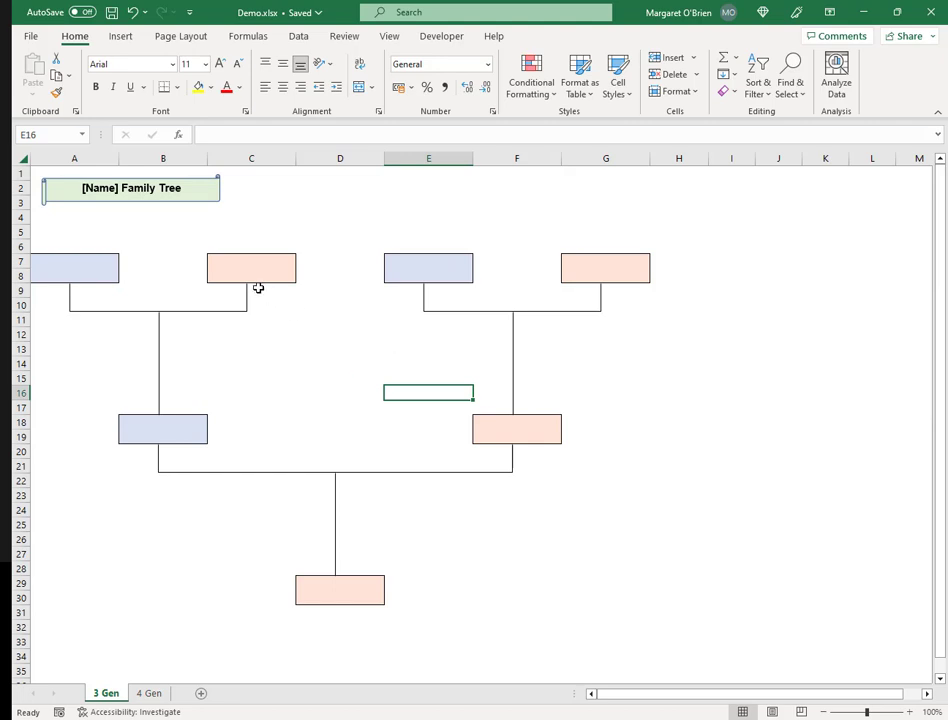
left_click(282, 263)
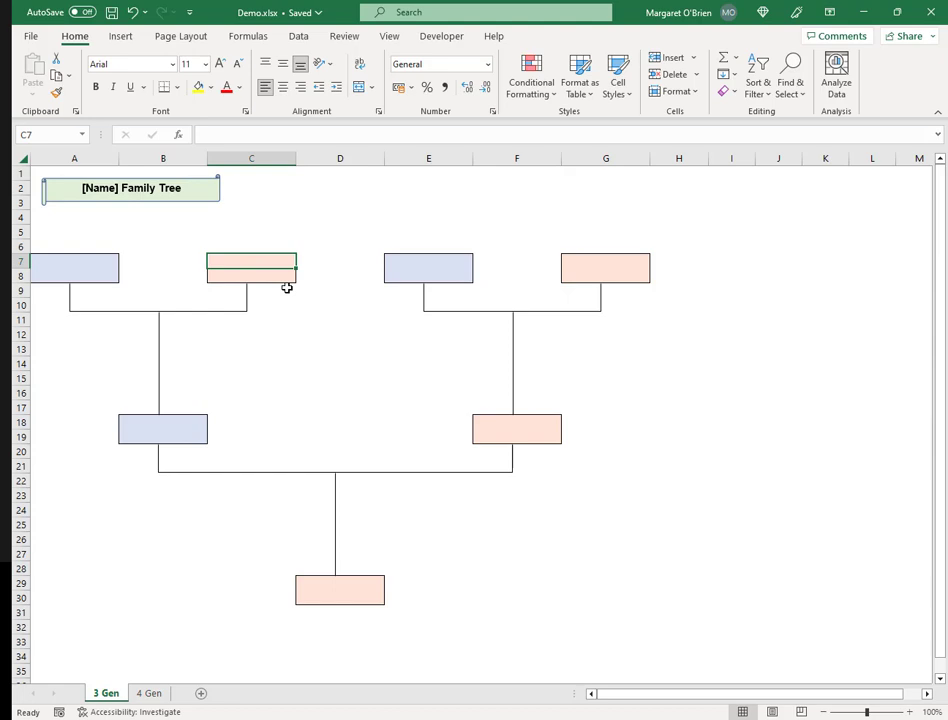
key("Return")
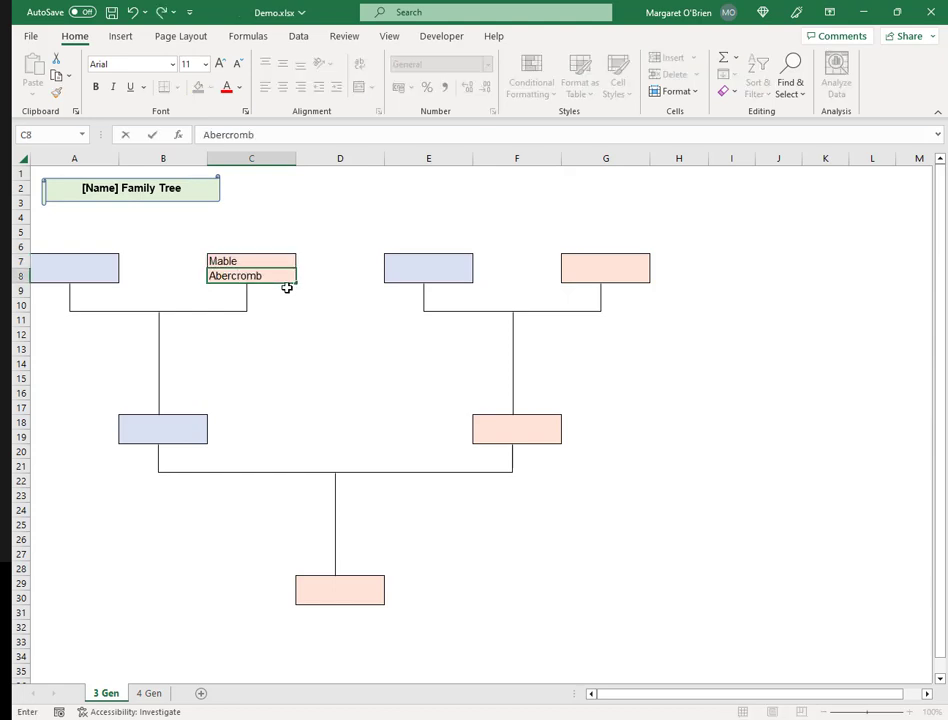
key("Tab")
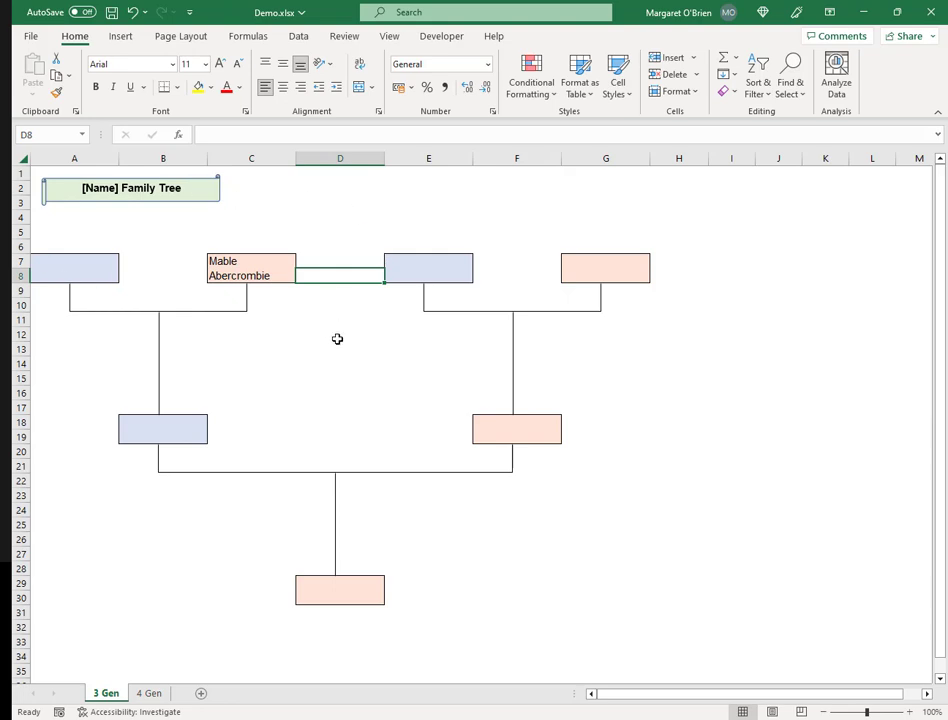
left_click(337, 338)
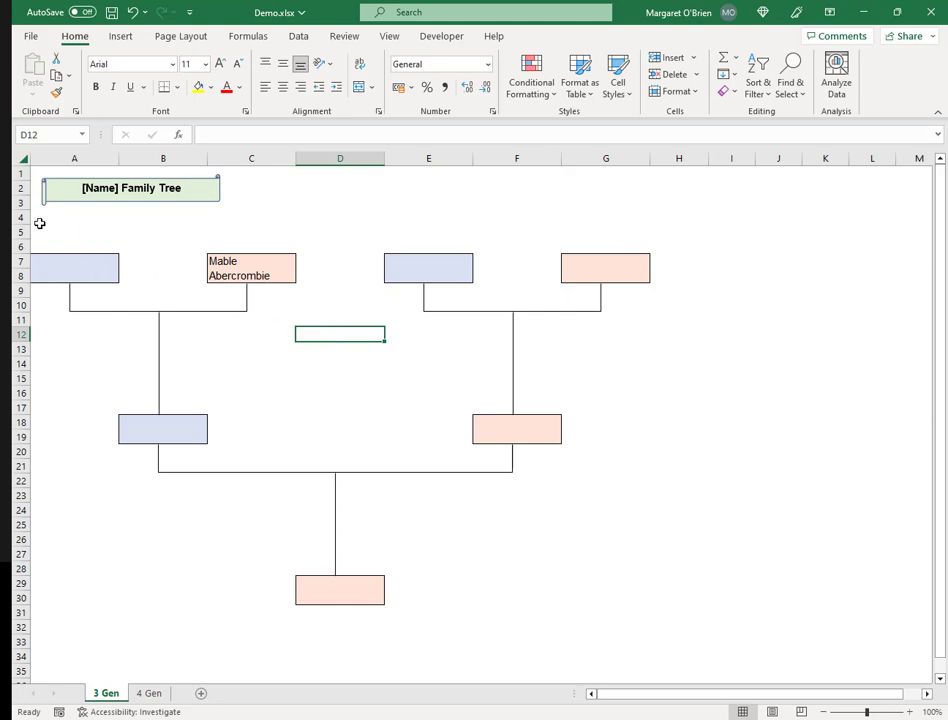
left_click(275, 280)
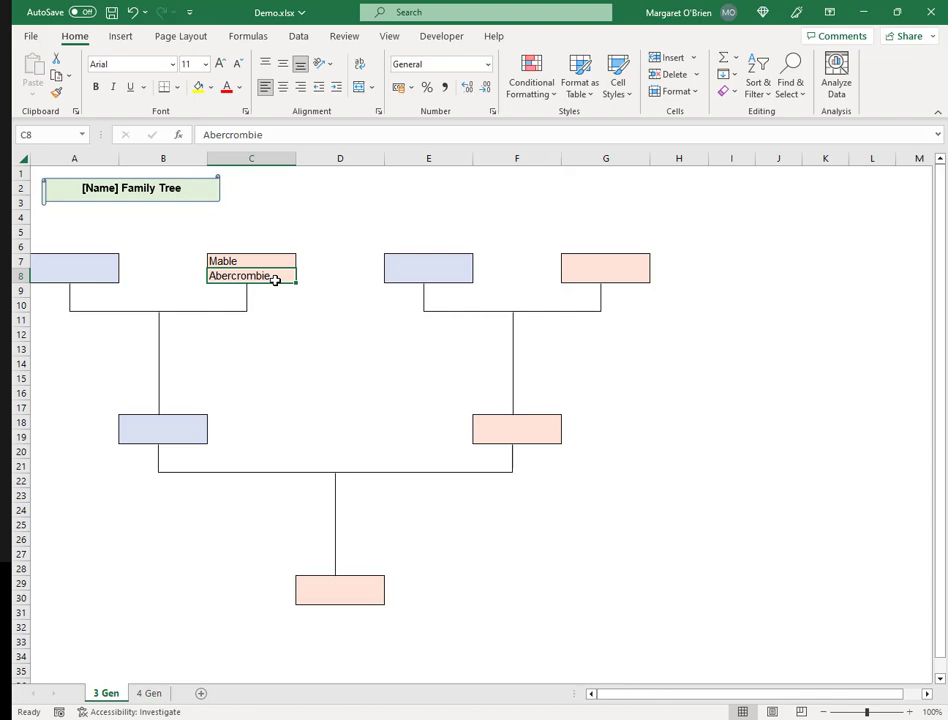
key("Return")
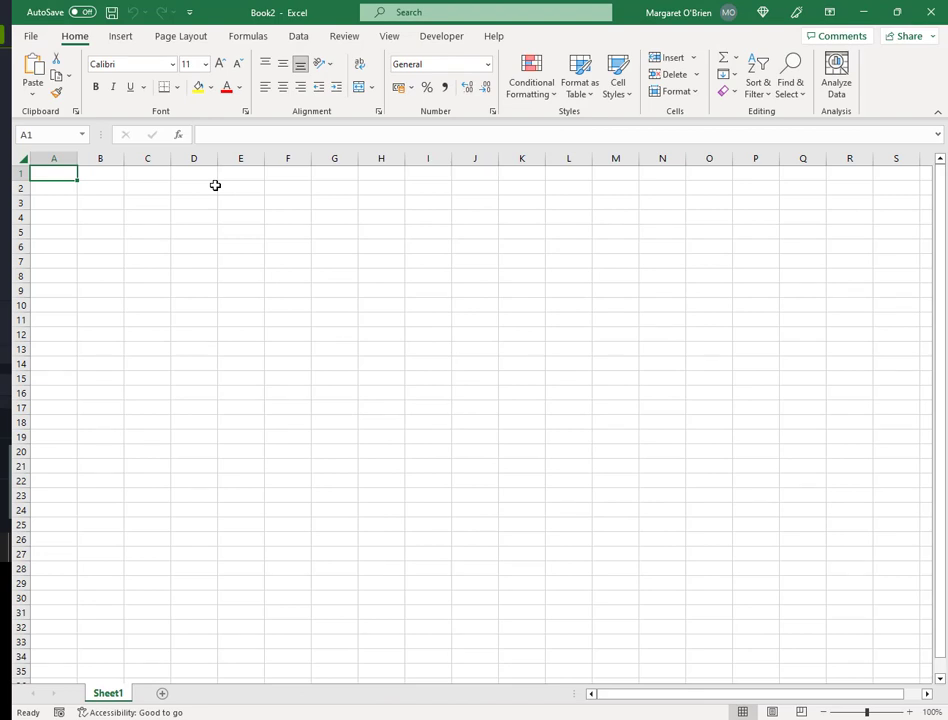
- Switch Book2 to Landscape Orientation in the print settings and return to Sheet1
left_click(33, 38)
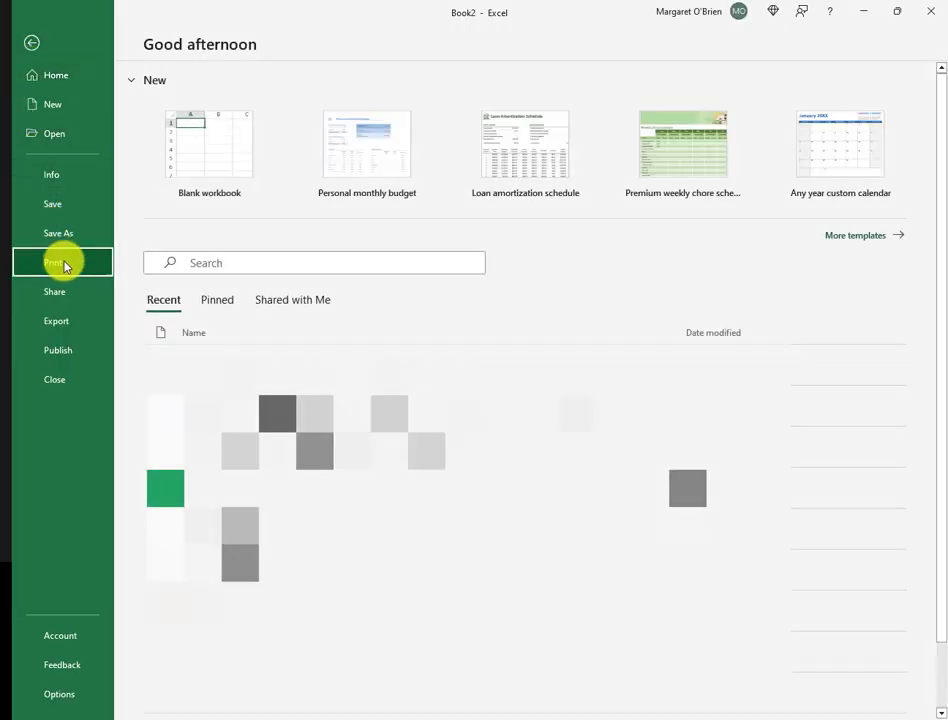
left_click(62, 263)
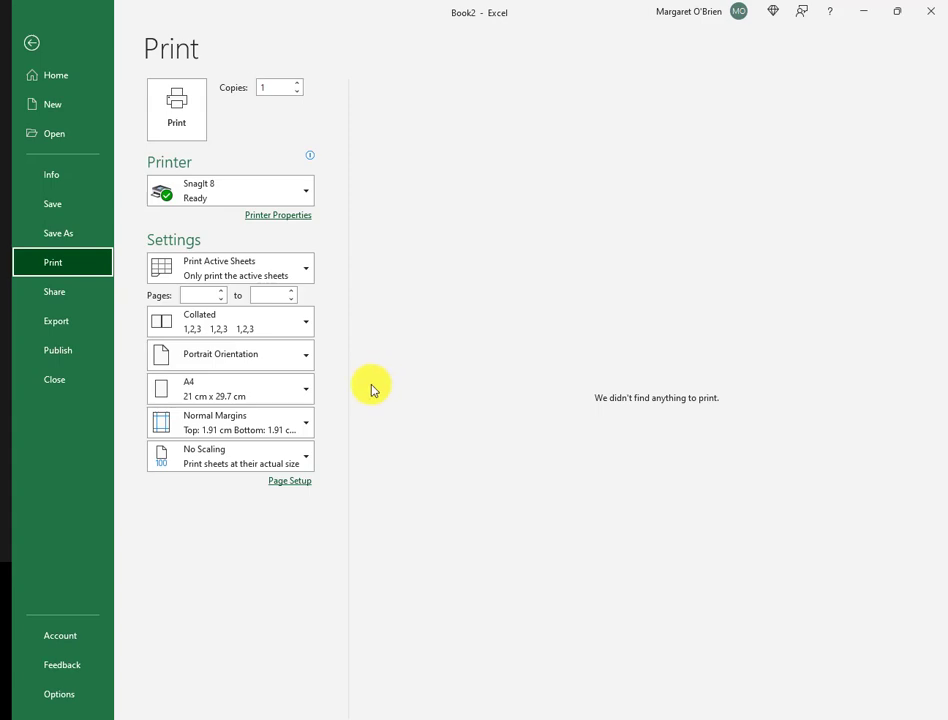
left_click(292, 364)
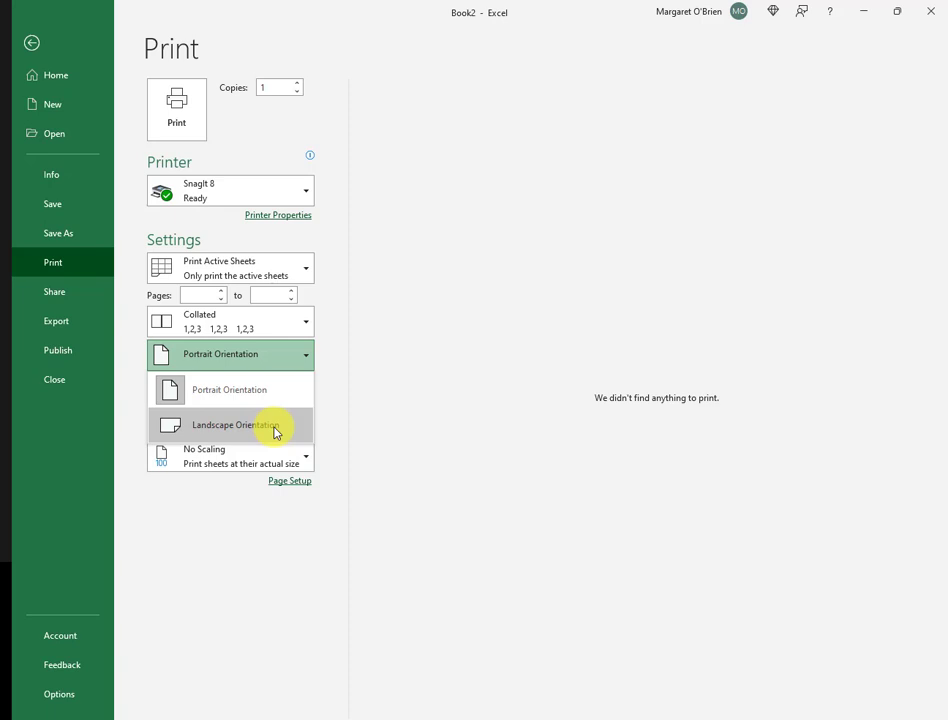
left_click(276, 432)
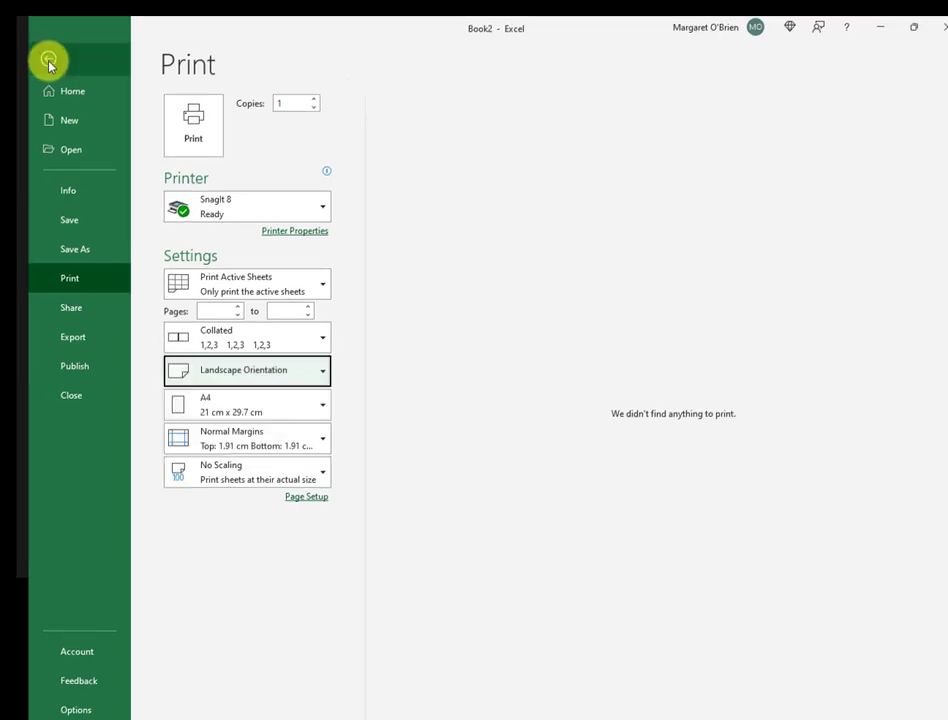
left_click(48, 62)
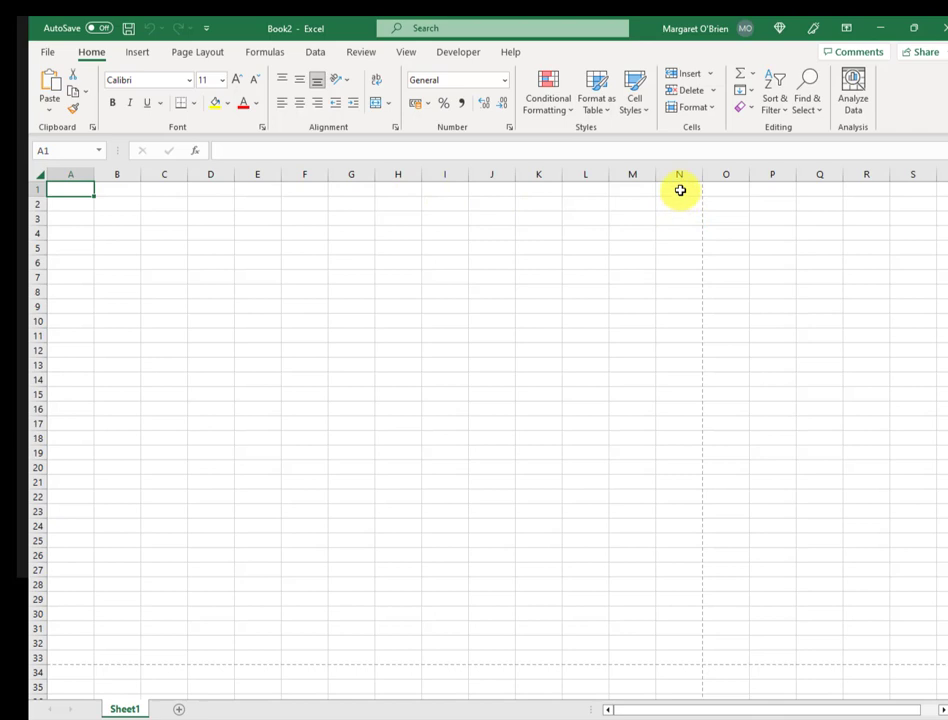
- Select A1:N33 and set it as the sheet's print area
left_click_drag(680, 190, 68, 664)
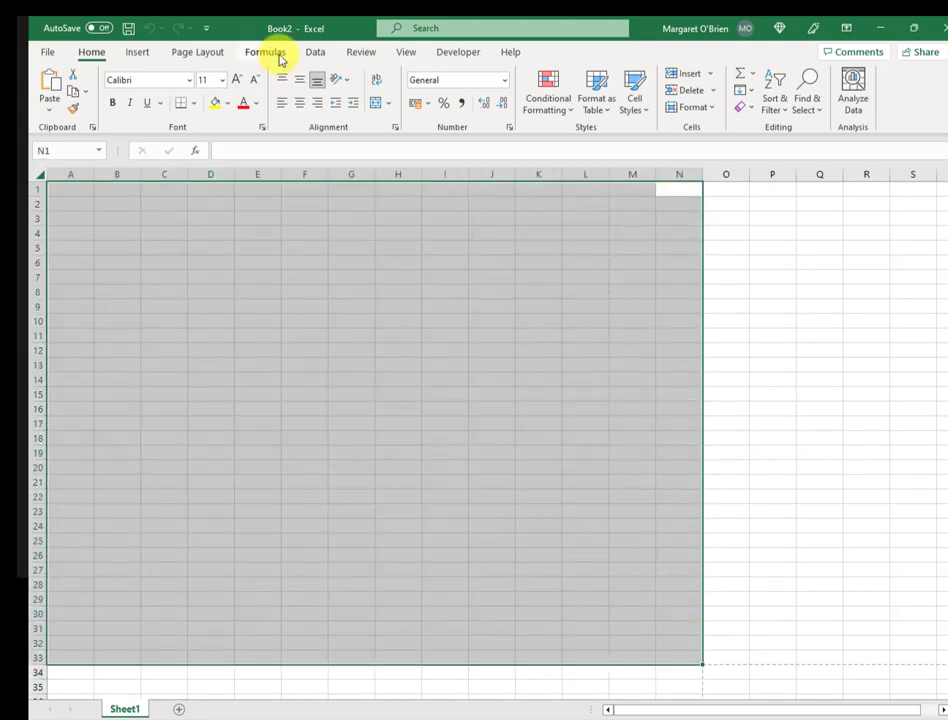
left_click(208, 58)
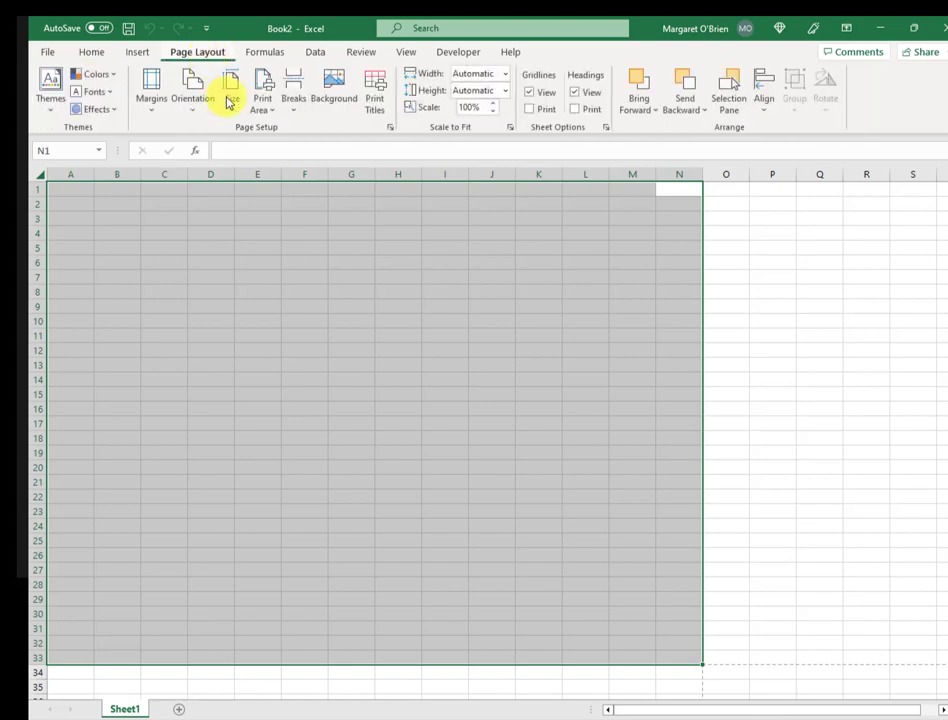
left_click(266, 114)
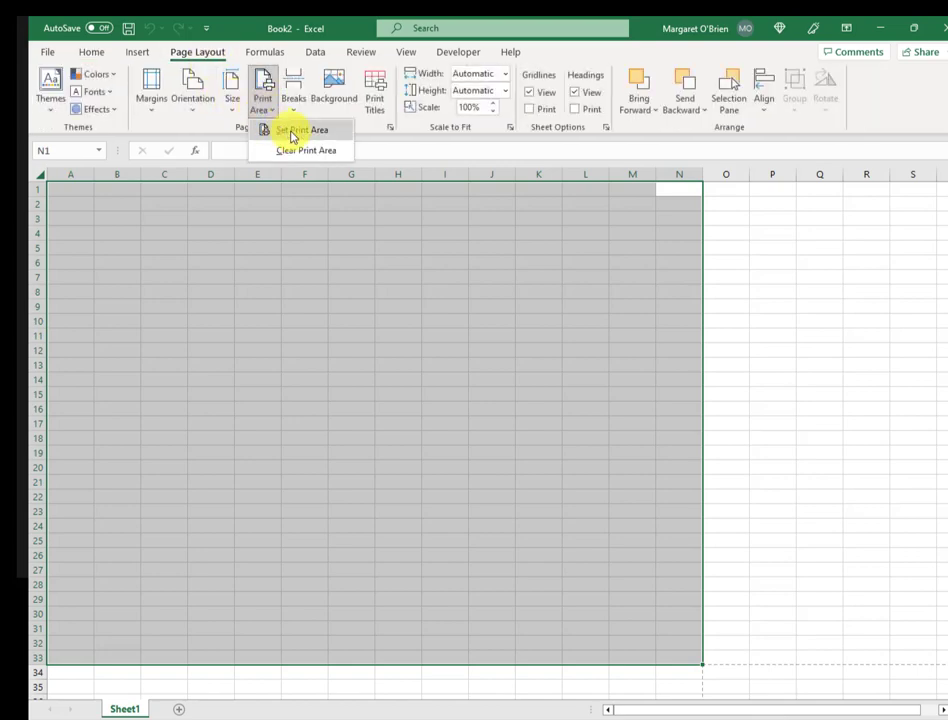
left_click(292, 131)
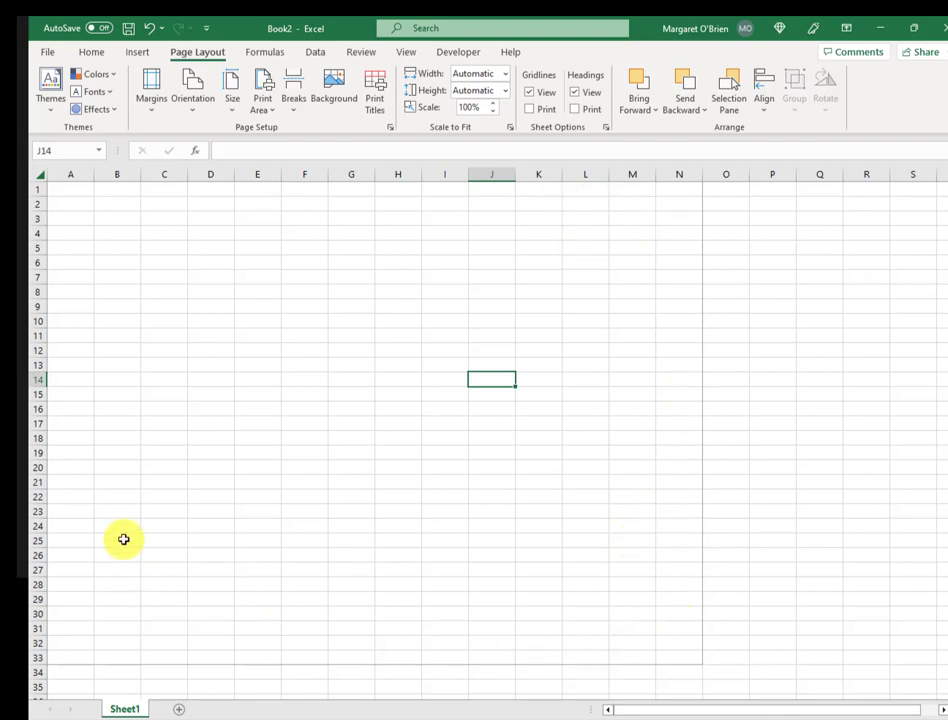
key("alt")
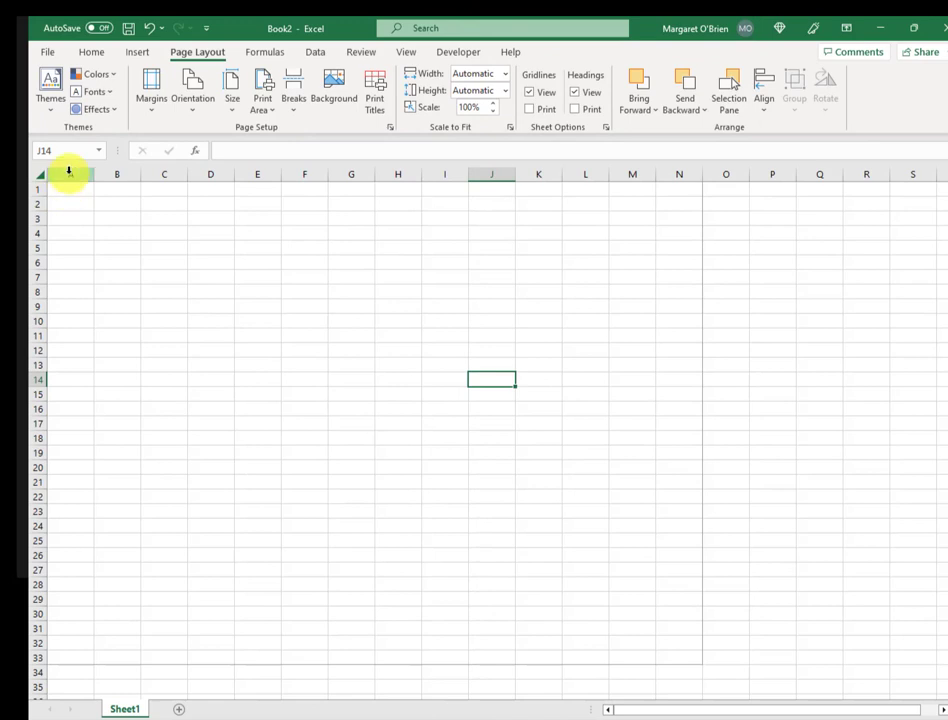
- Give column A a column width of 0.1
left_click(68, 172)
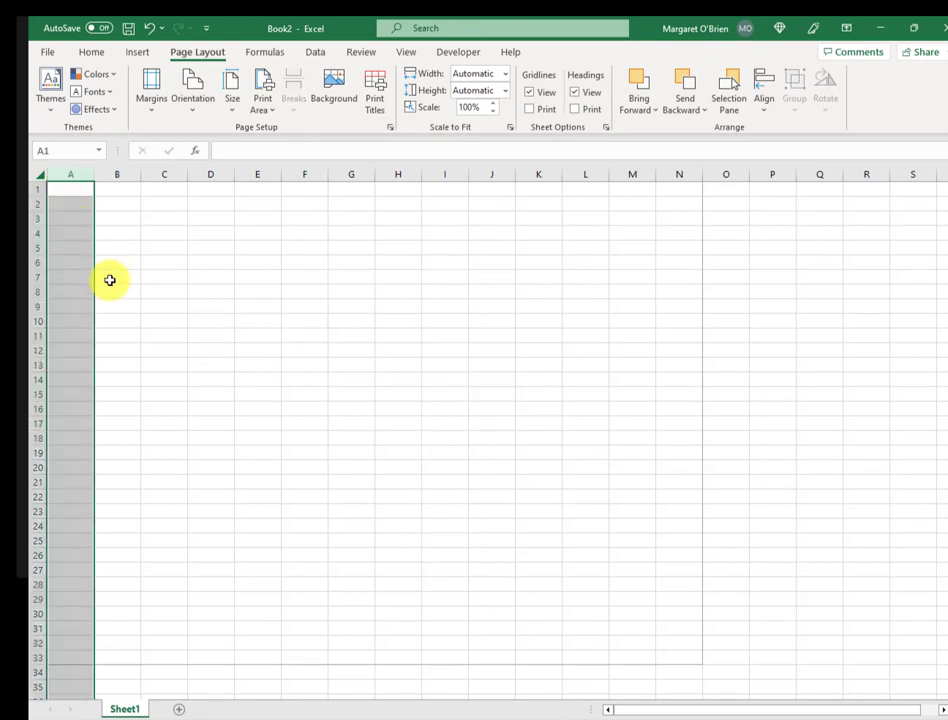
right_click(67, 217)
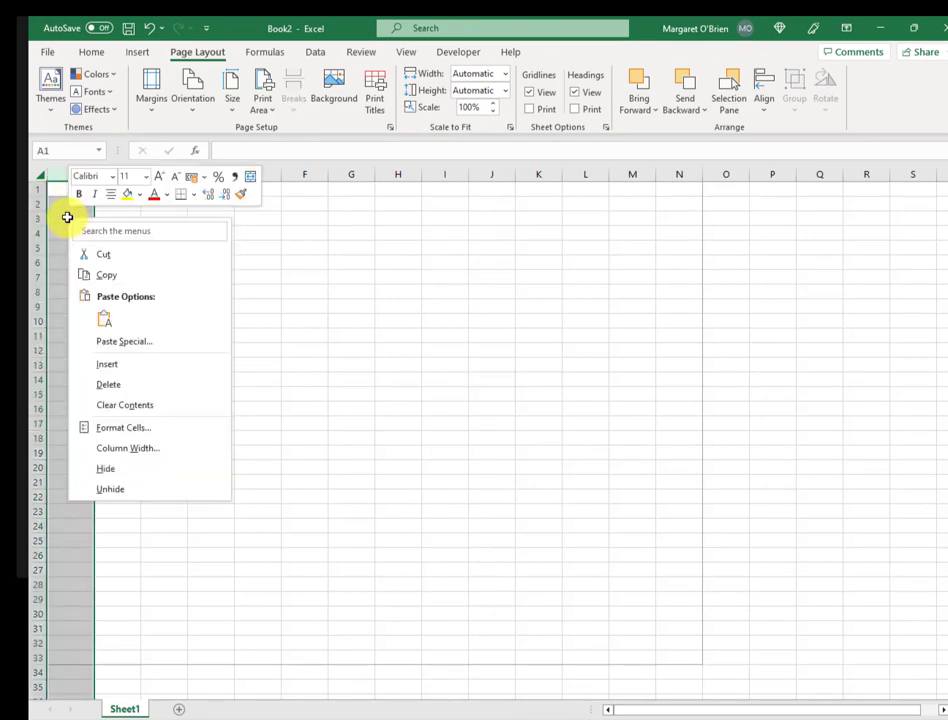
left_click(155, 455)
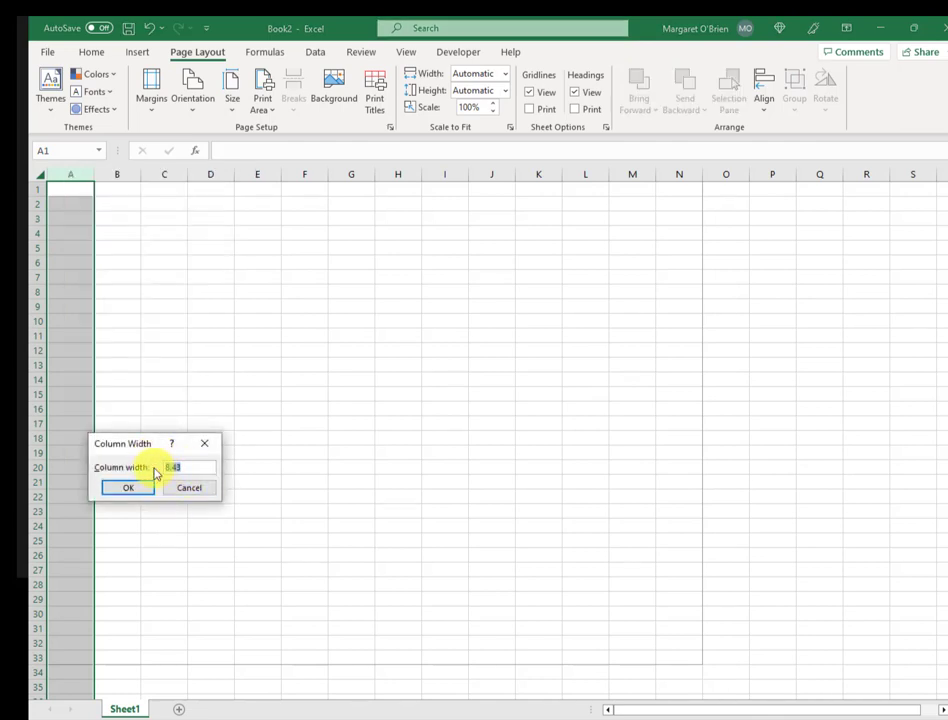
type("0.1")
key("Return")
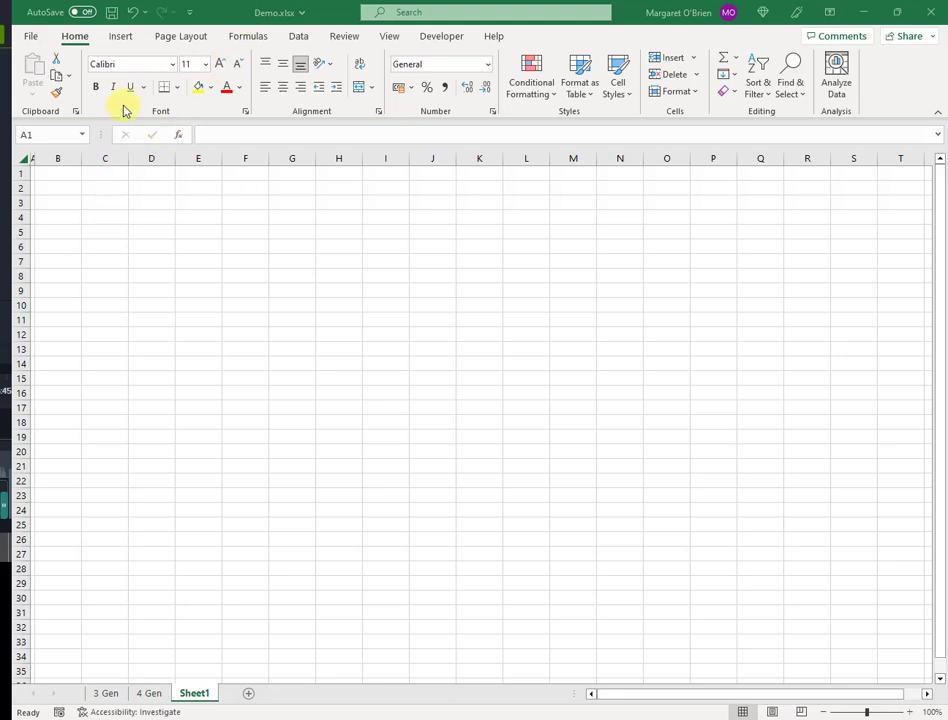
- Insert a Rounded Rectangle shape at cell B5
left_click(121, 37)
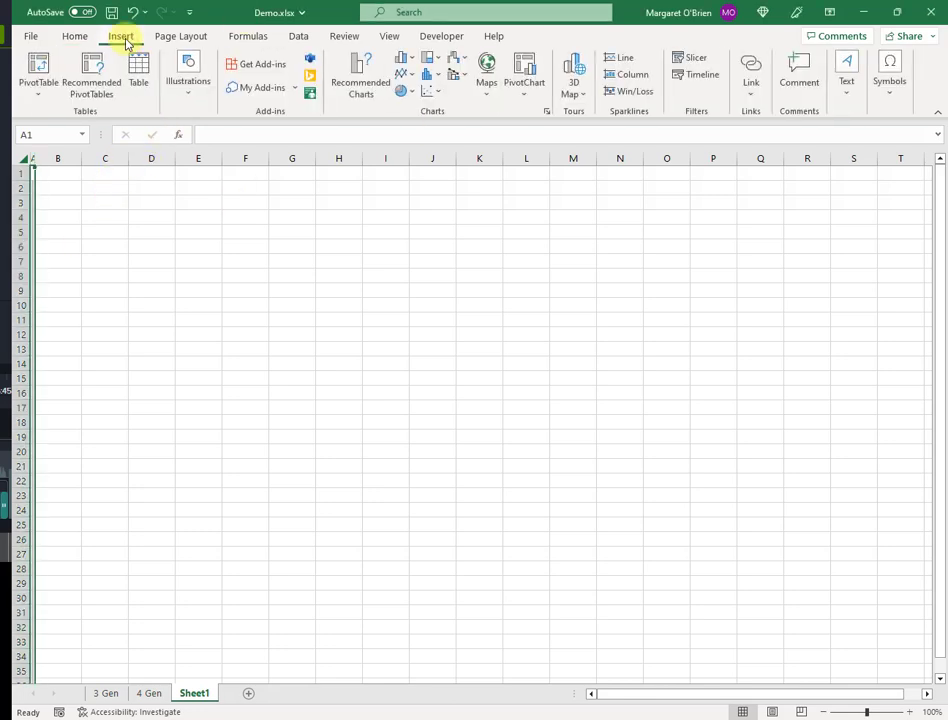
left_click(189, 84)
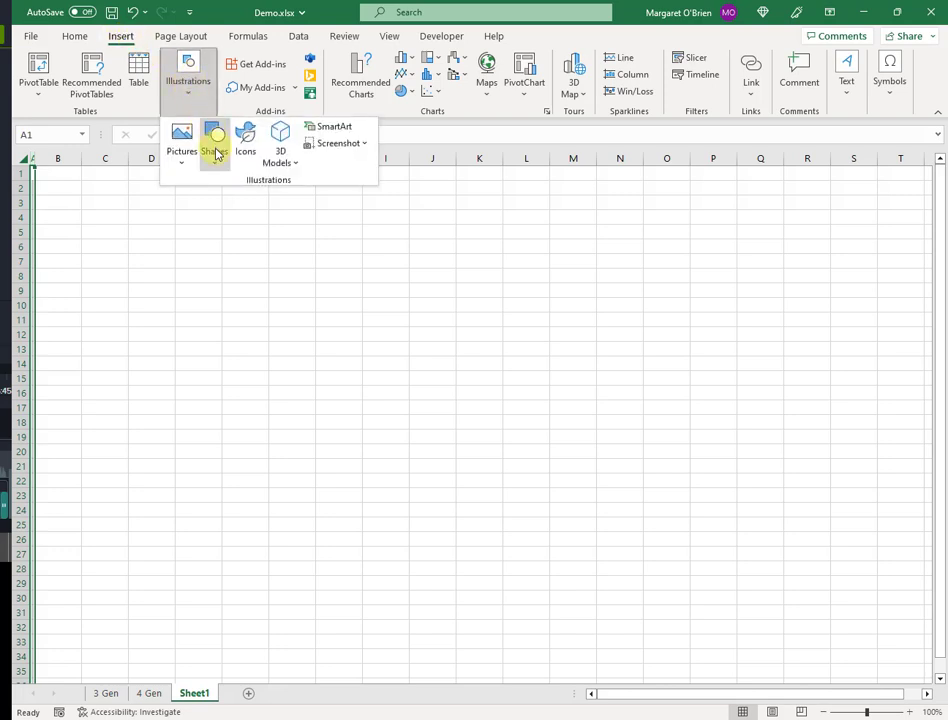
left_click(214, 150)
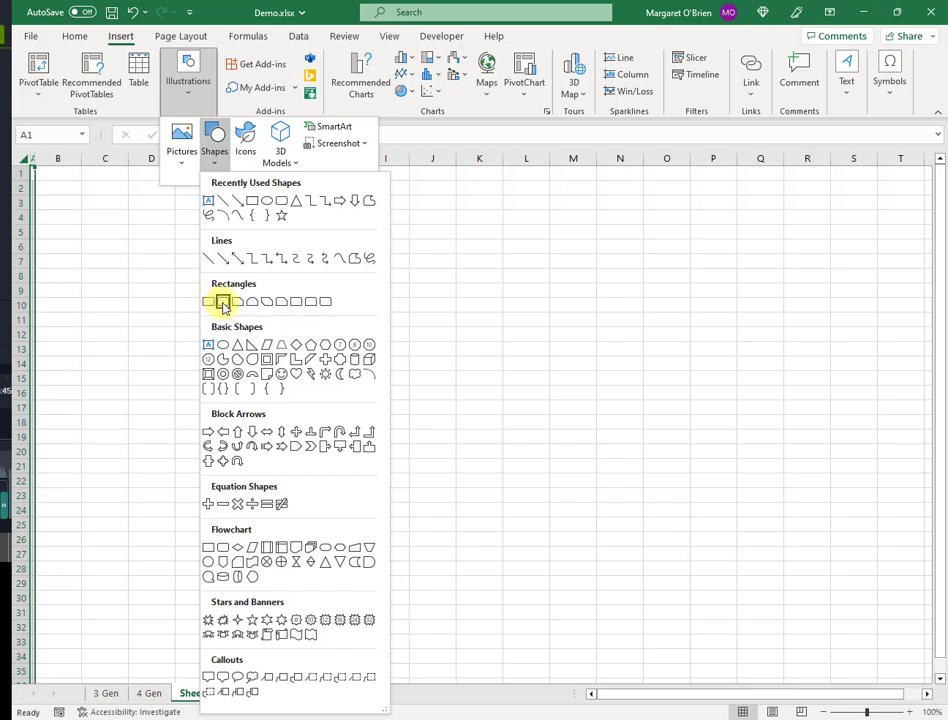
left_click(223, 303)
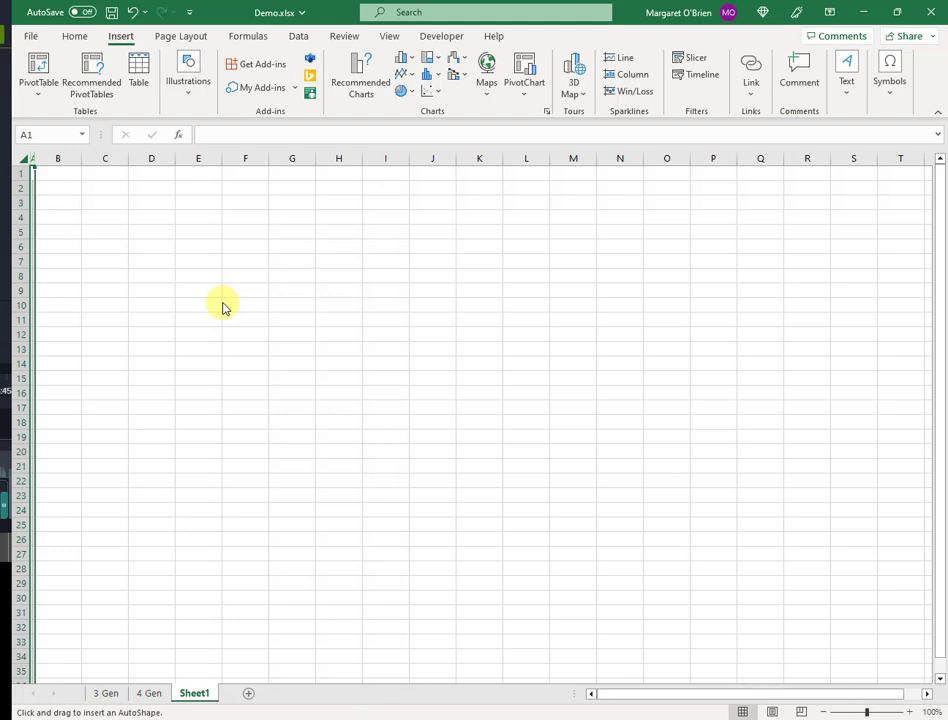
left_click(47, 231)
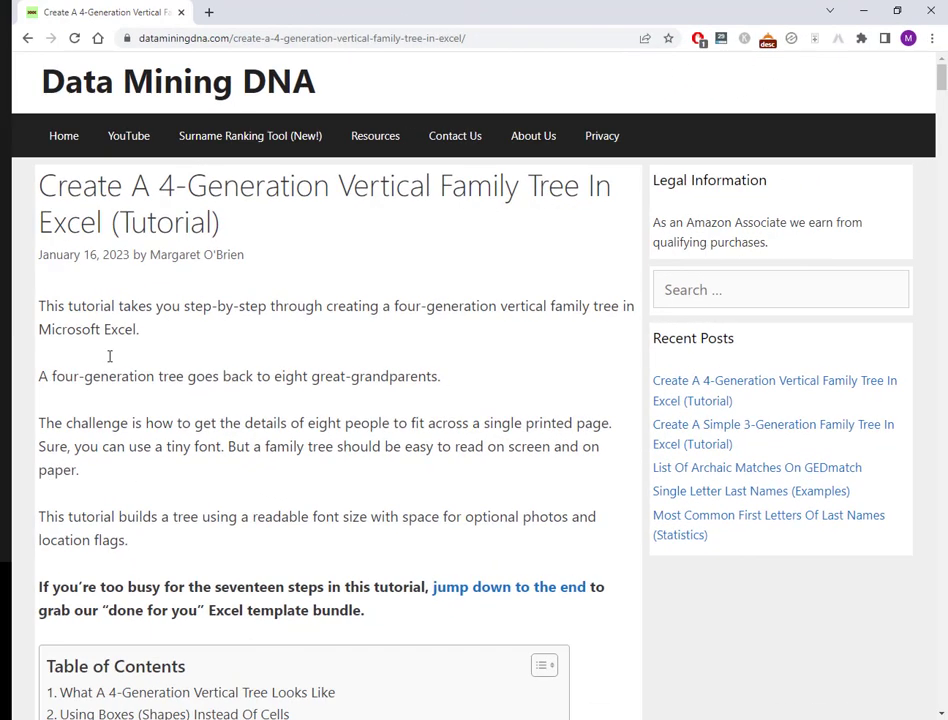
- Find the tutorial's Step 3 name box size: 1.38 cm high, 2.73 cm wide
scroll(369, 413, "down", 3)
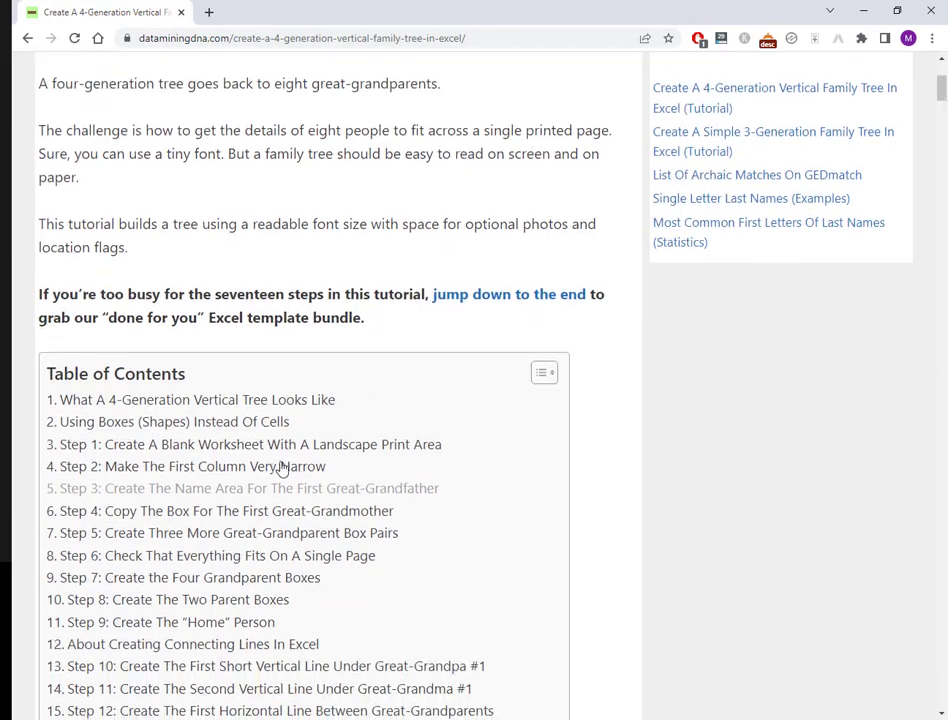
left_click(262, 492)
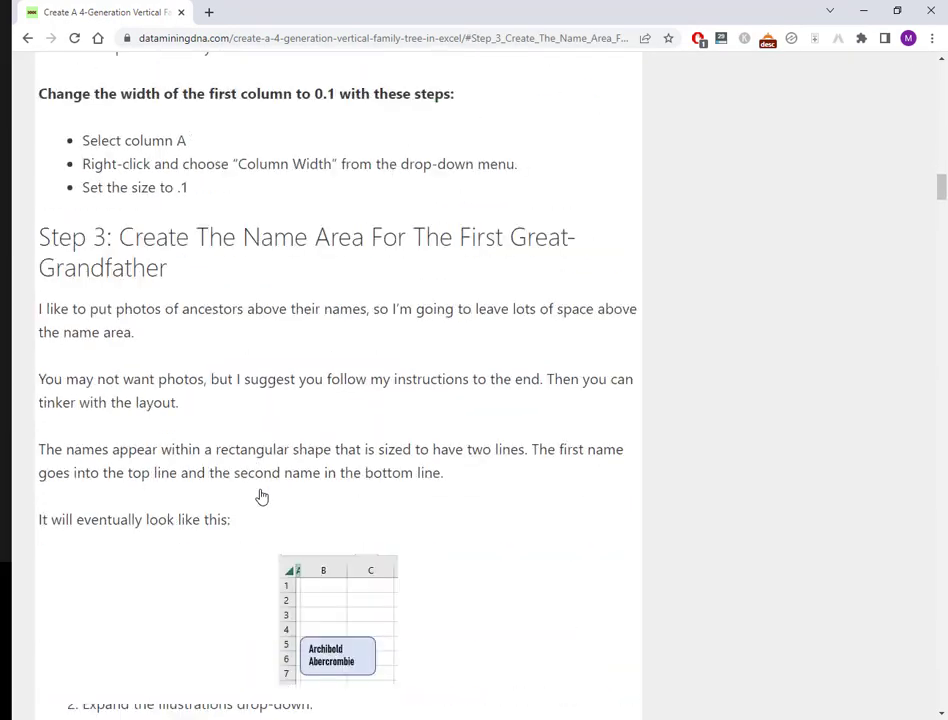
scroll(320, 500, "down", 6)
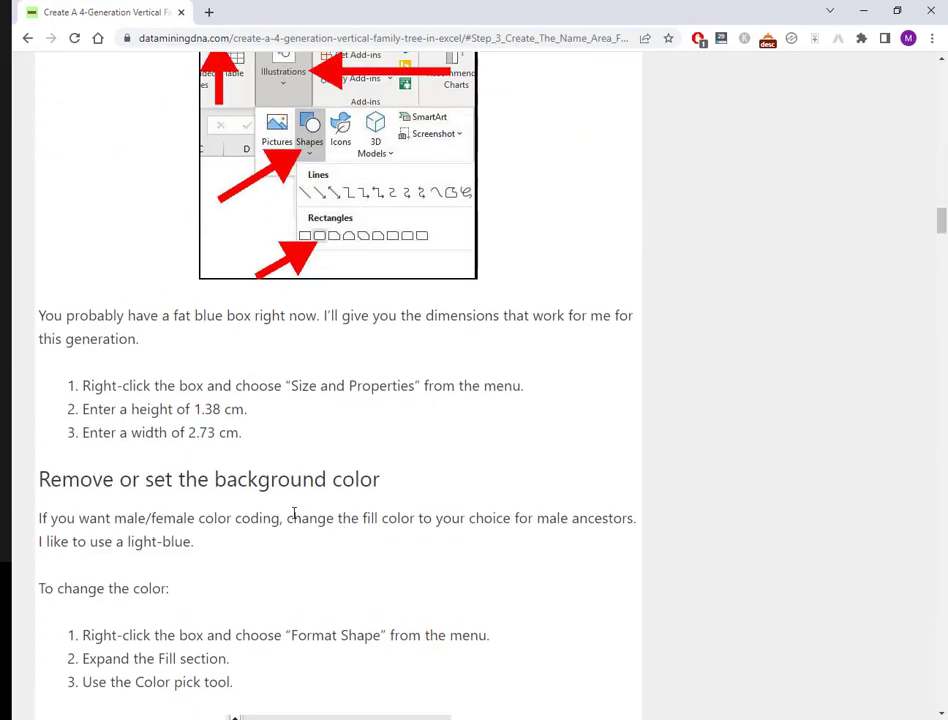
left_click_drag(244, 433, 74, 419)
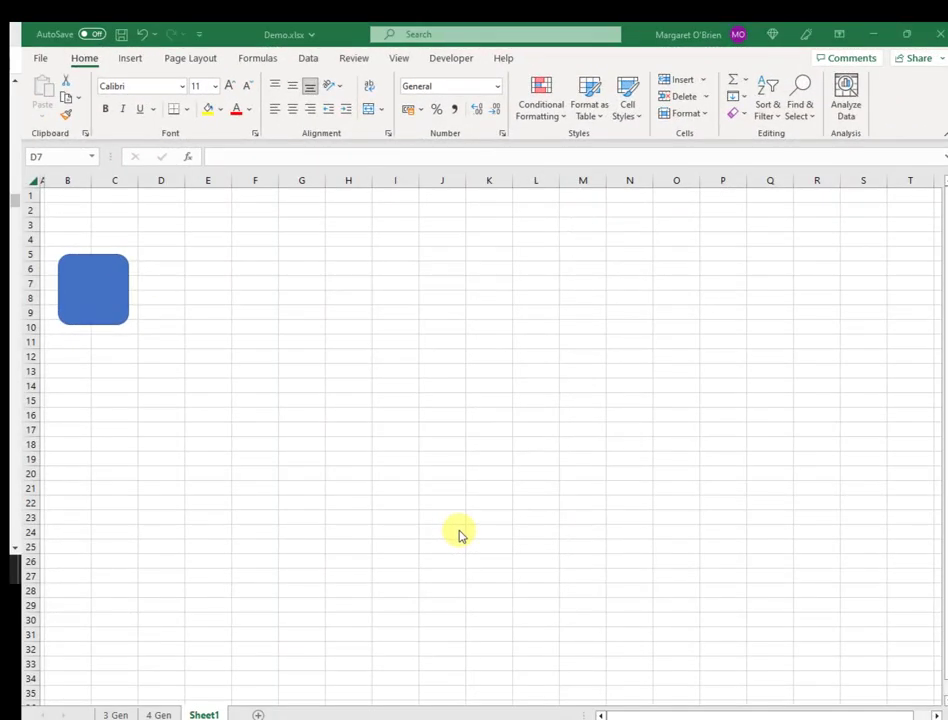
- Set the box's Height to 1.38 cm and Width to 2.73 cm in Format Shape
left_click(102, 311)
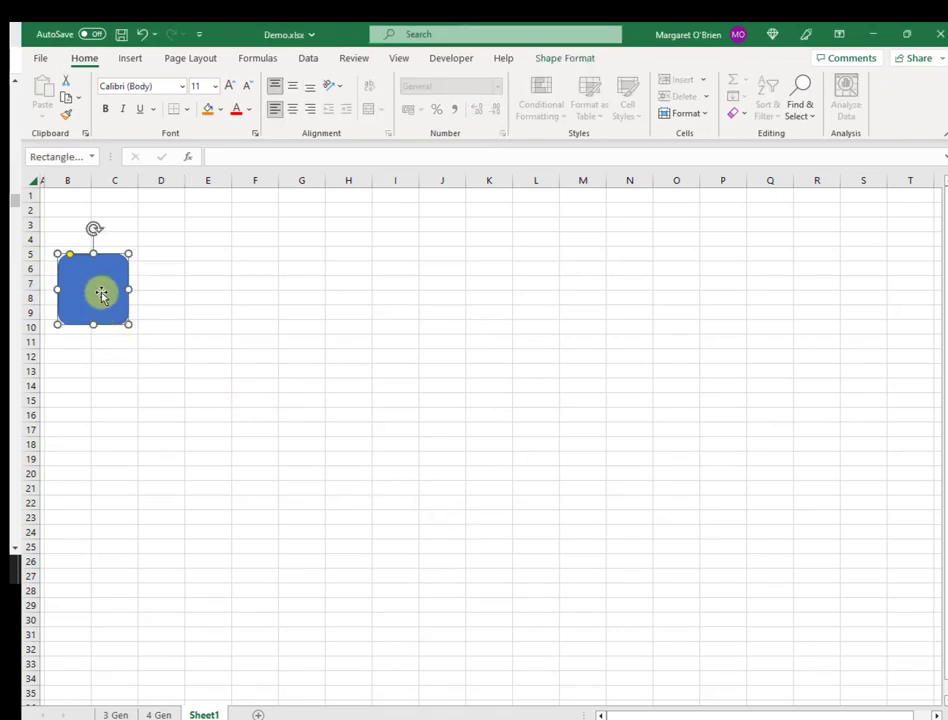
right_click(101, 292)
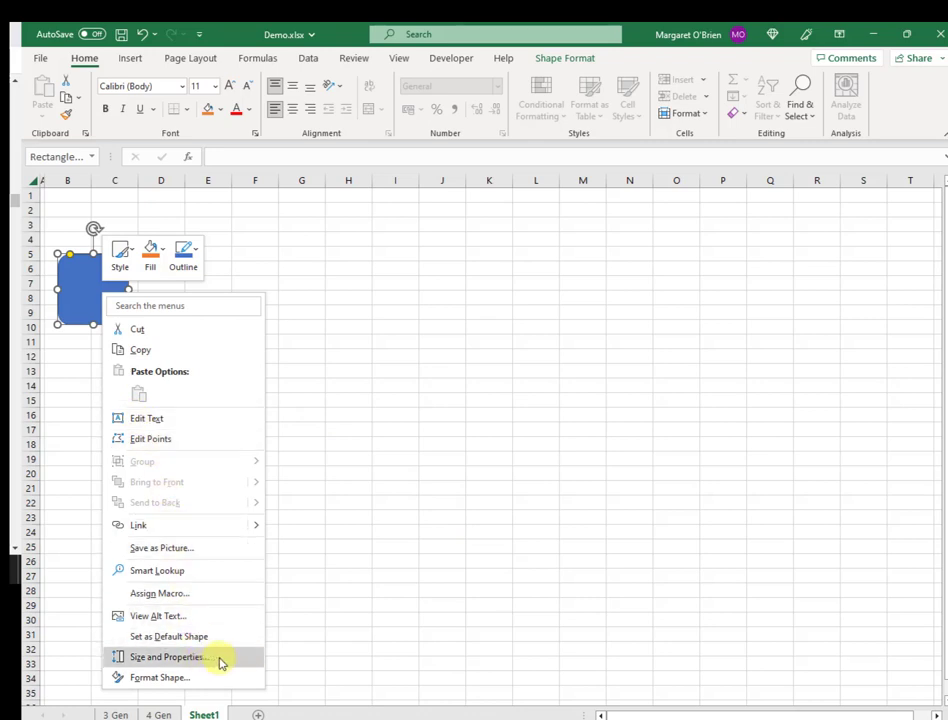
left_click(219, 658)
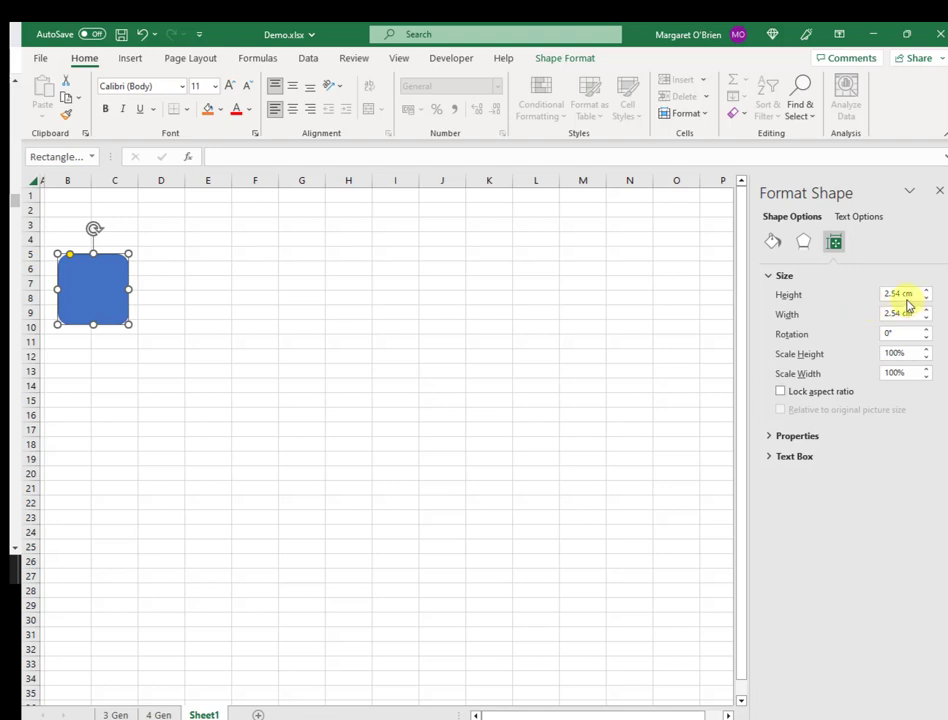
double_click(895, 291)
type("1.38")
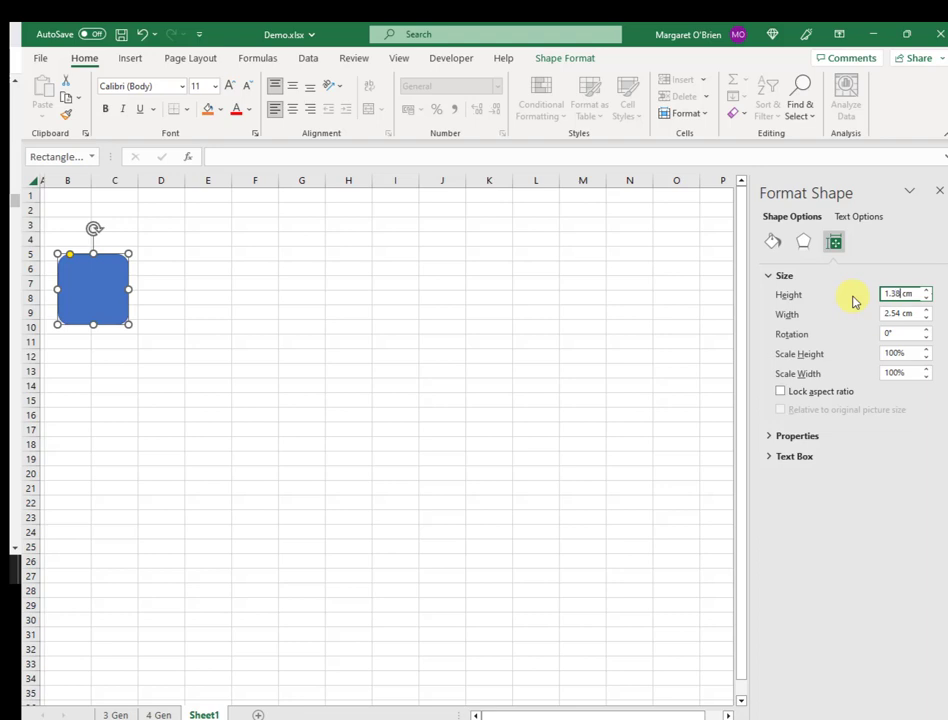
double_click(895, 314)
type("2.73")
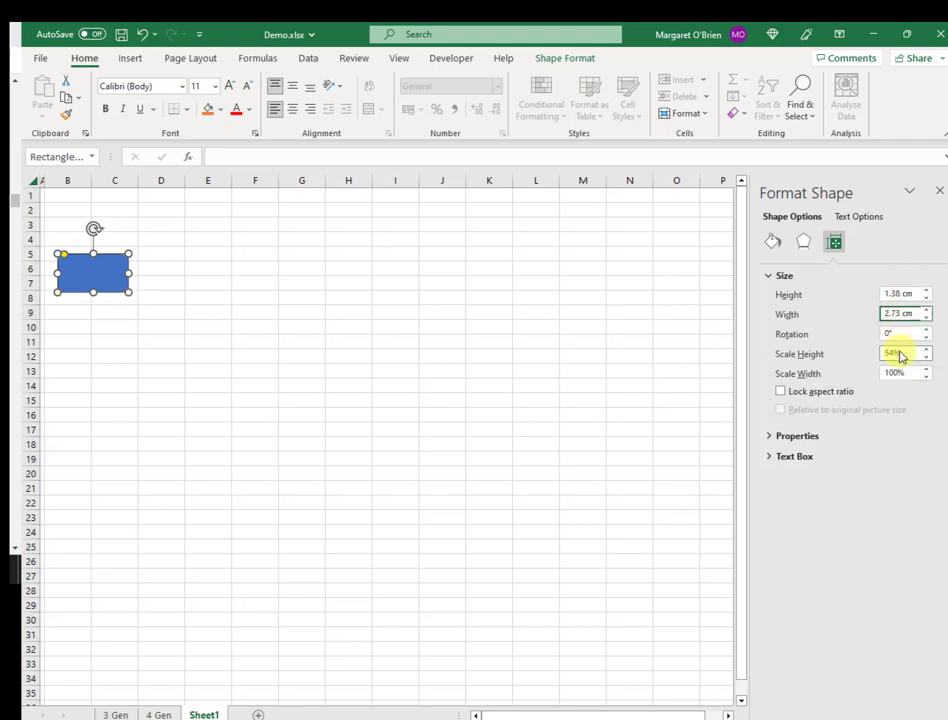
key("Return")
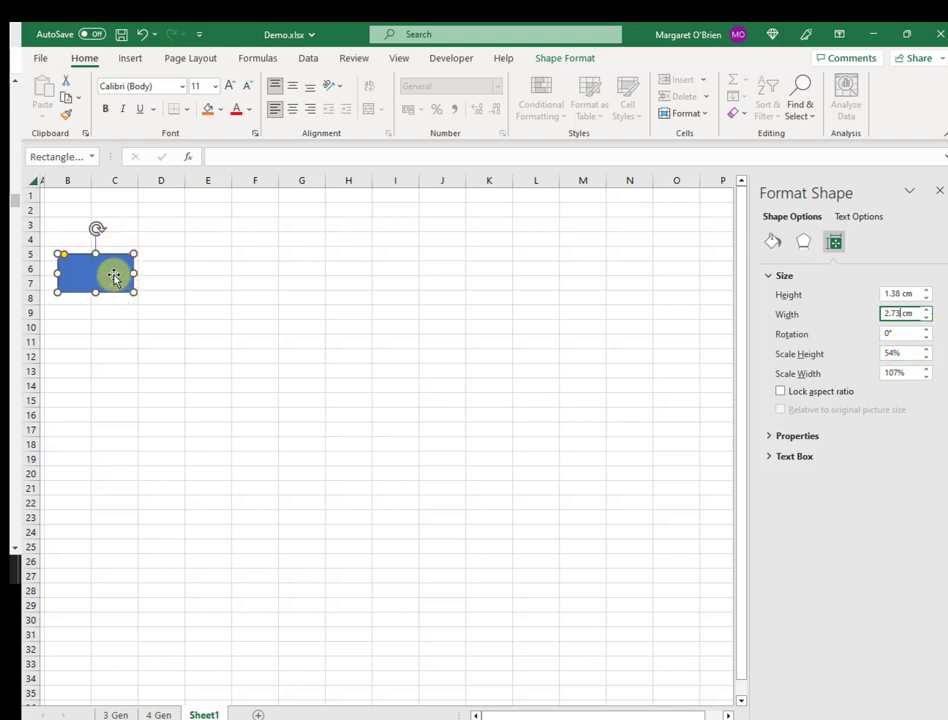
- Nudge the box twice left and once up so its top-left corner meets B5
left_click(113, 275)
key("Left")
key("Left")
key("Left")
key("Left")
key("Left")
key("Left")
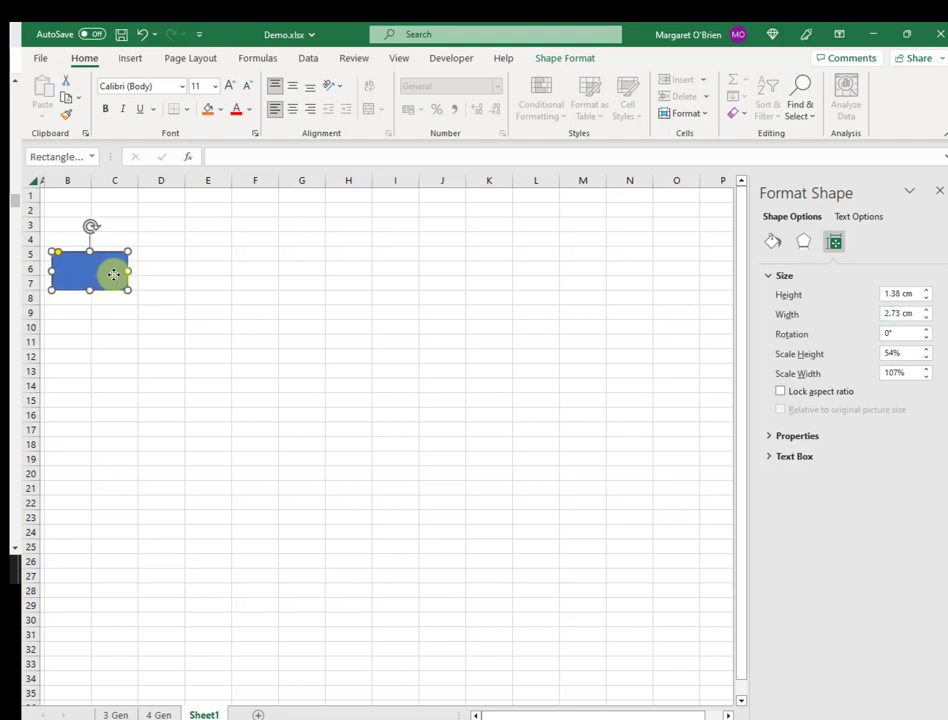
key("Left")
key("Left")
key("Left")
key("Left")
key("Left")
key("Left")
key("Left")
key("Left")
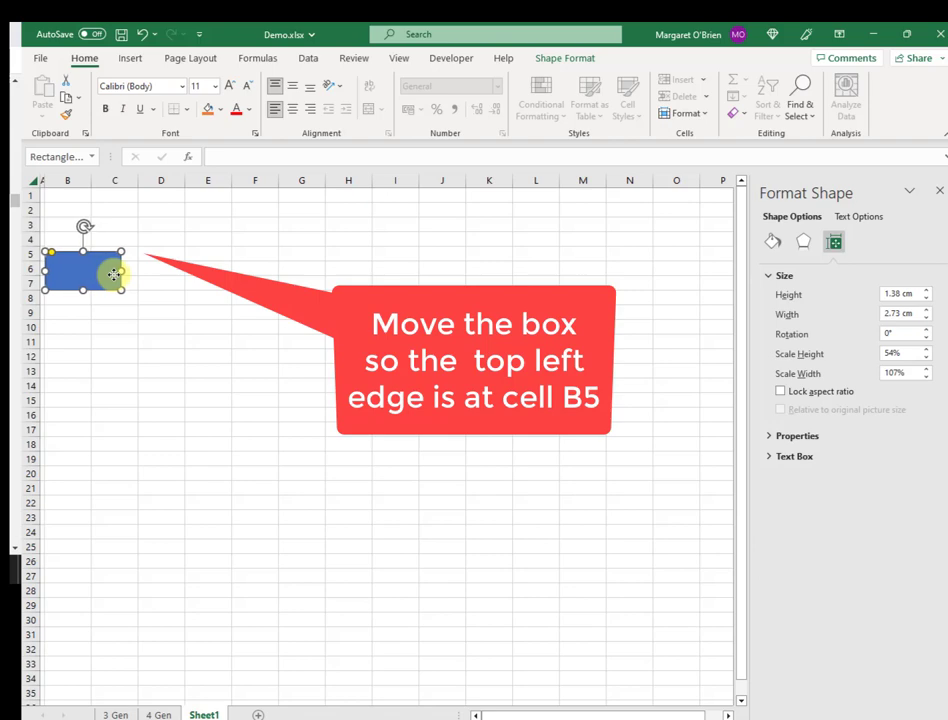
key("Up")
key("Up")
key("Up")
key("Up")
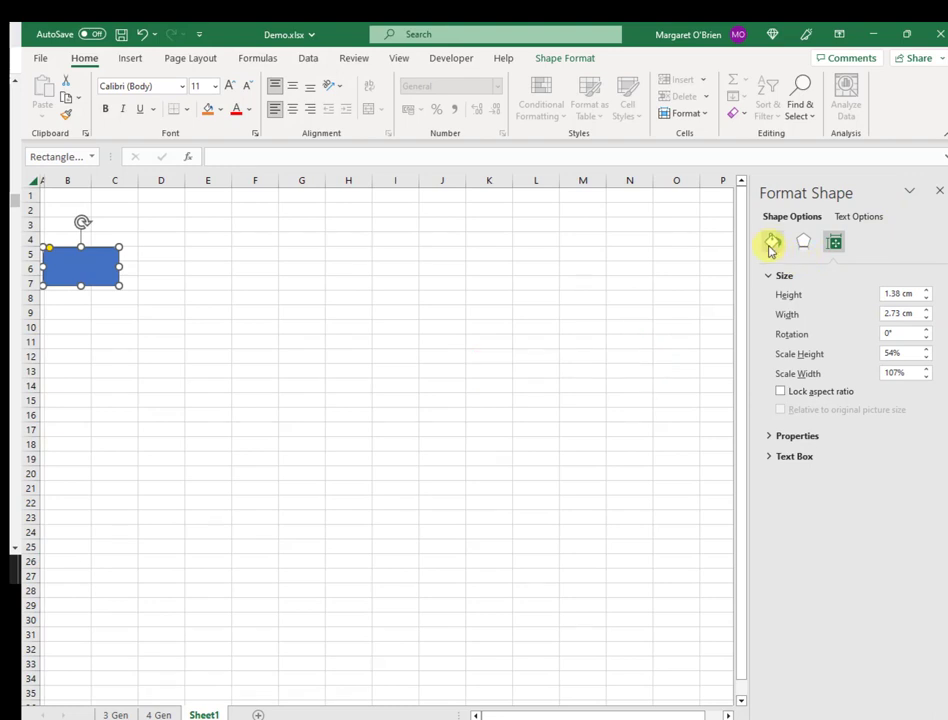
- Fill the box with a pale light-blue theme colour
left_click(771, 247)
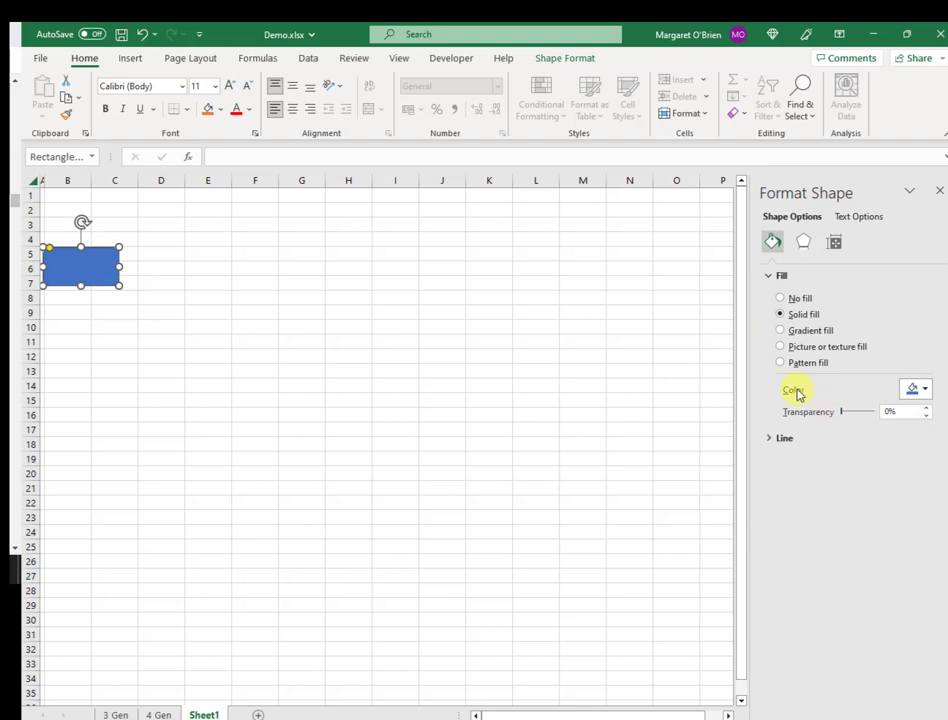
left_click(924, 393)
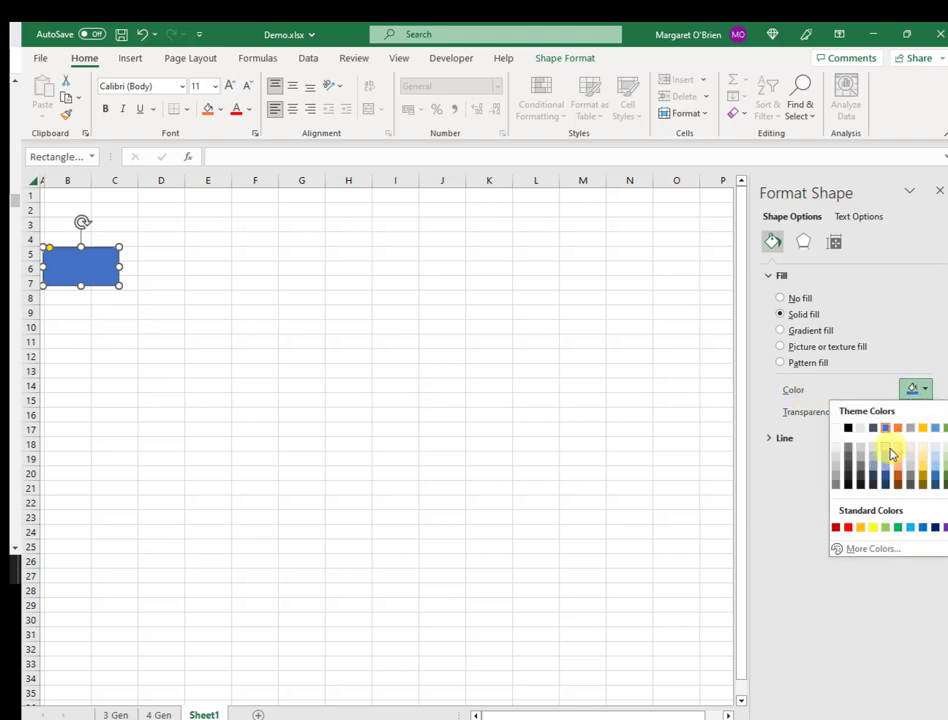
left_click(887, 452)
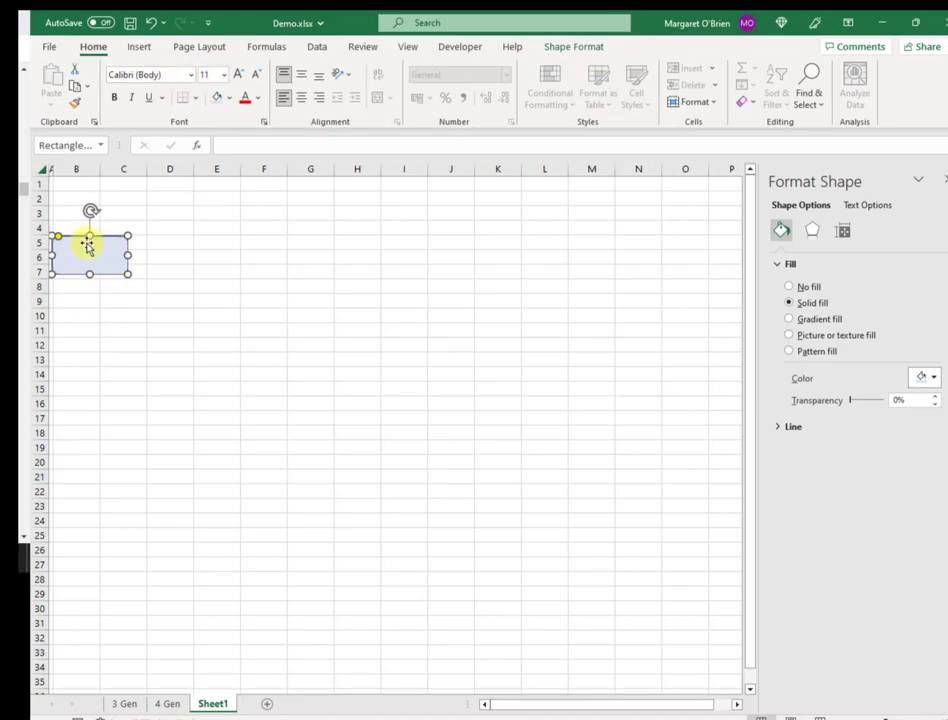
- Change the box's font to Bahnschrift SemiBold Condensed
left_click(191, 74)
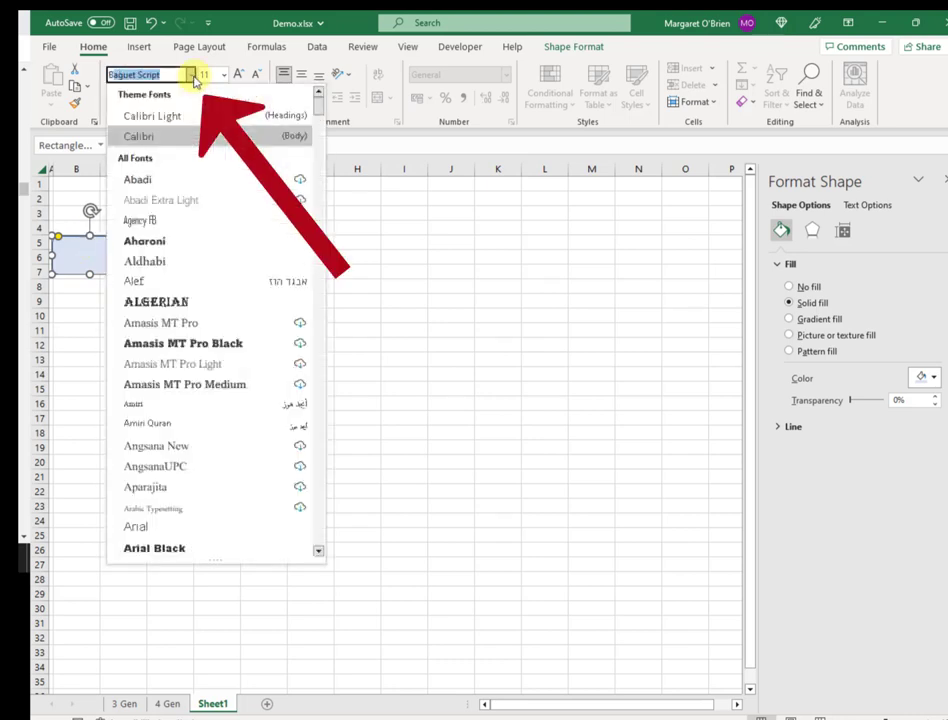
type("Bahnschrift")
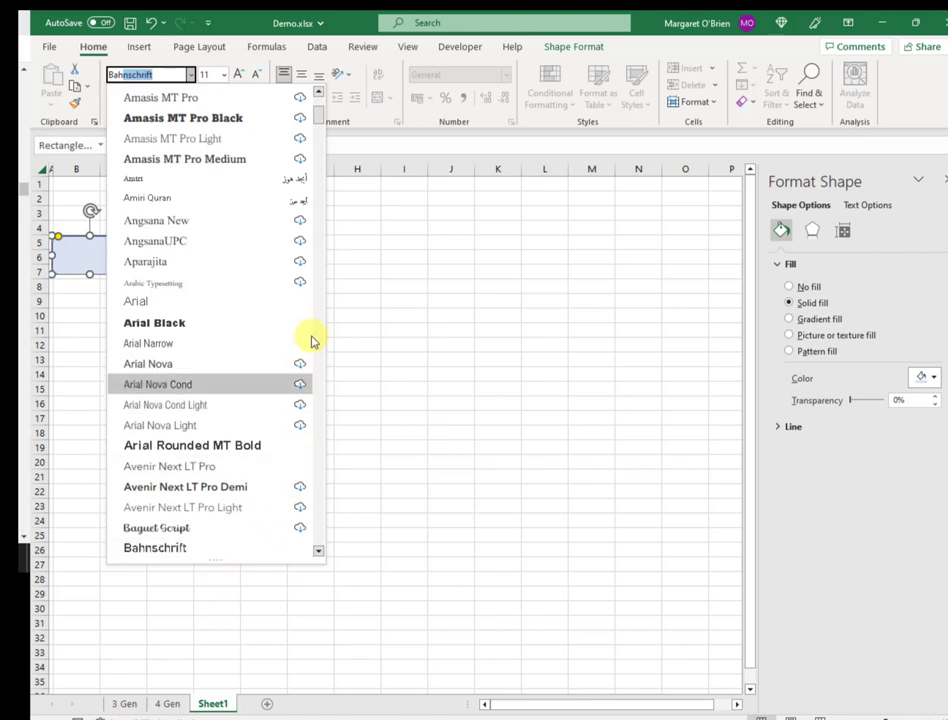
left_click(317, 551)
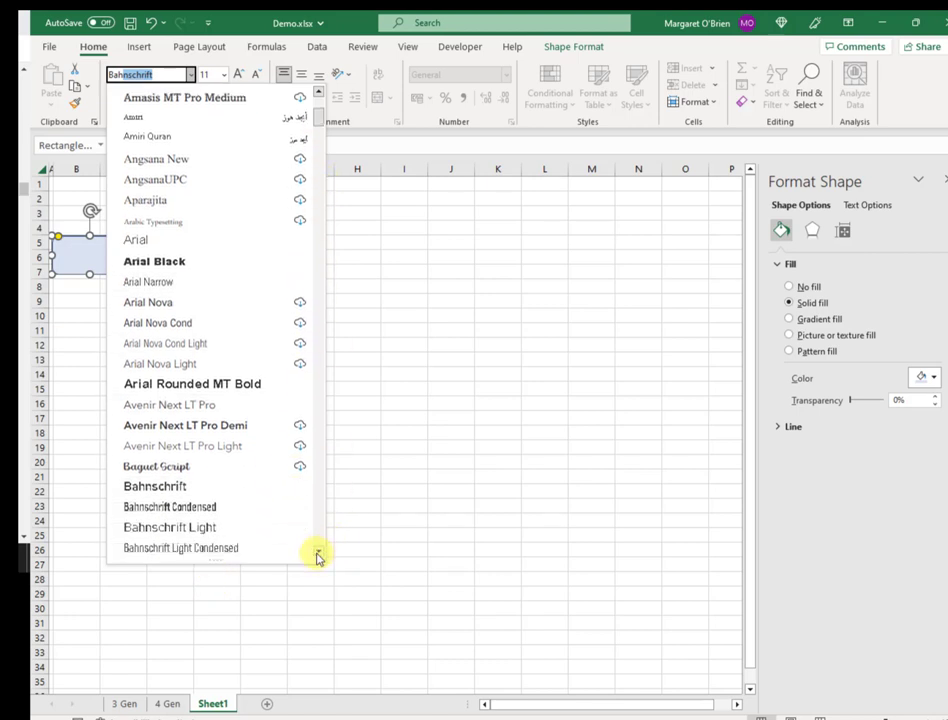
left_click(317, 553)
left_click(317, 553)
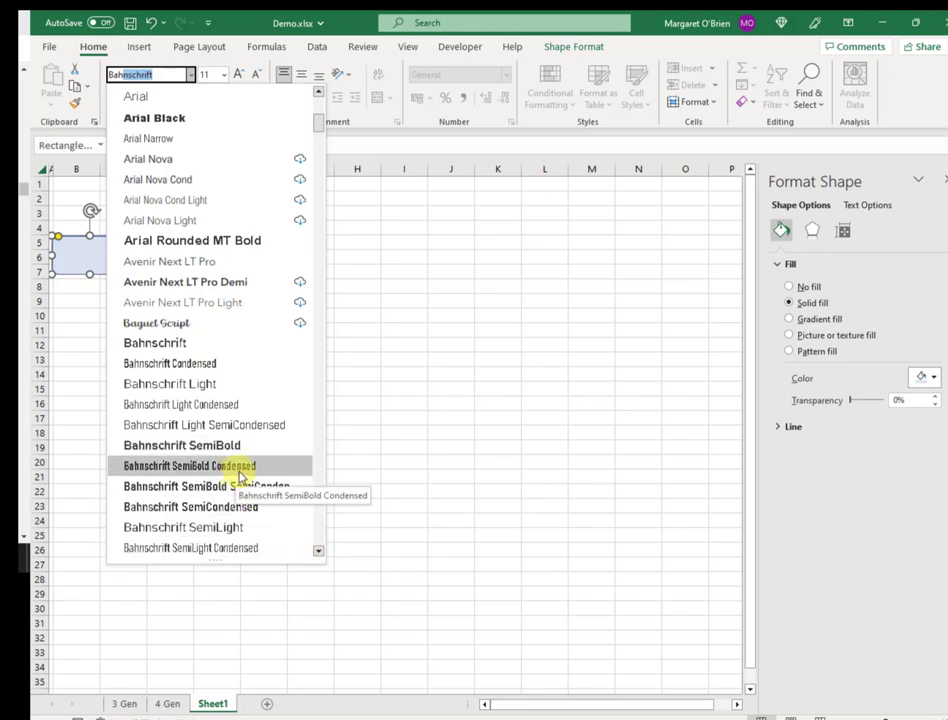
left_click(236, 472)
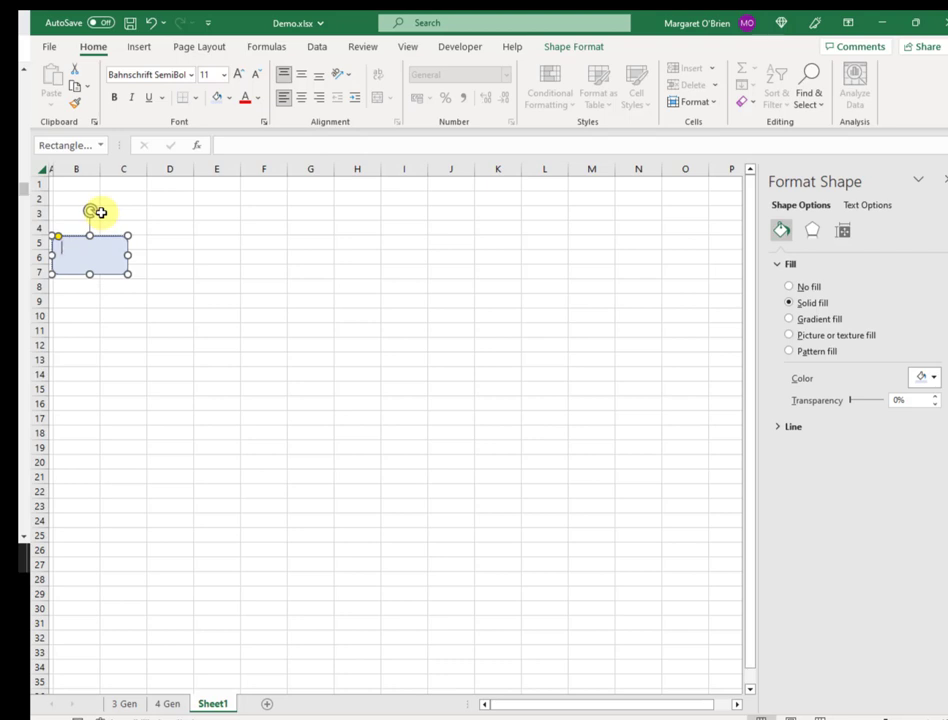
- Choose a font colour and type the ancestor's first name and surname into the blue box
left_click(257, 98)
left_click(256, 154)
type("4")
type("rchibol")
type("d Po")
type("stlethwaite")
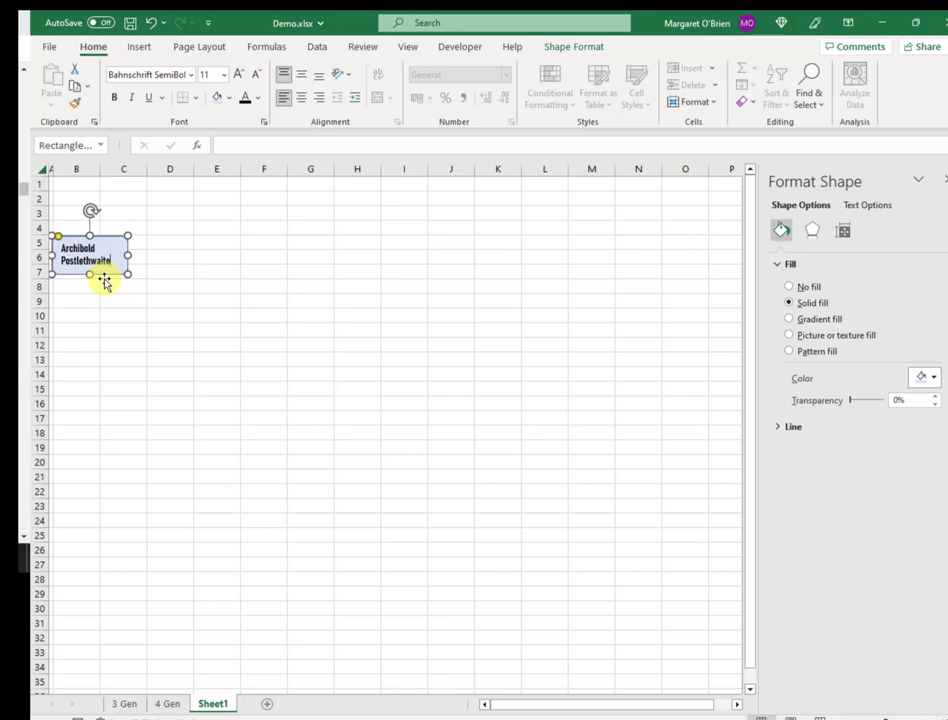
type("botham")
left_click(214, 257)
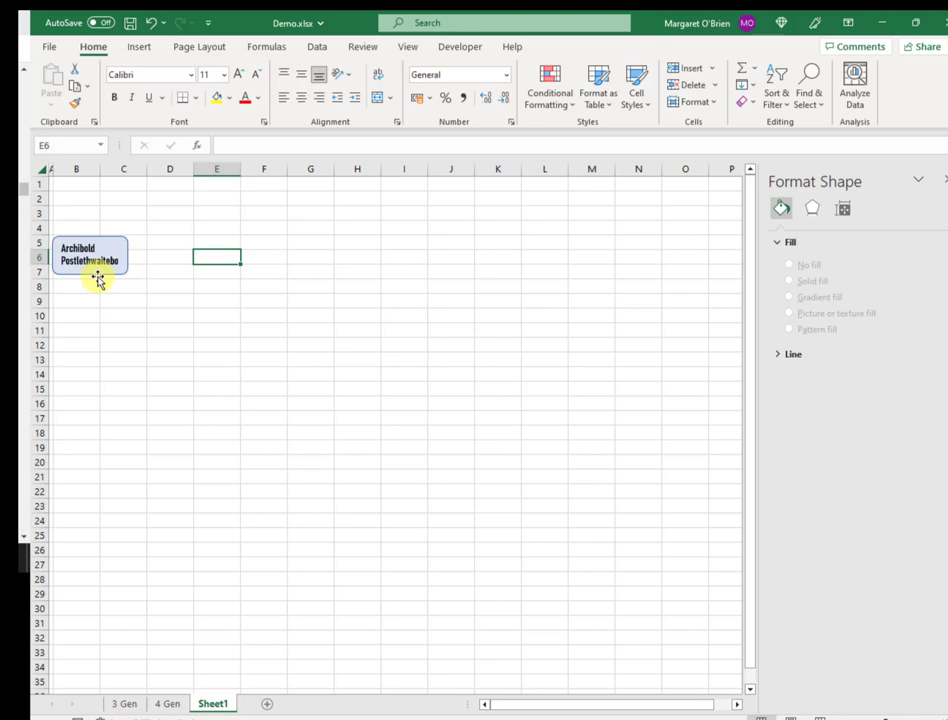
- Preview the sheet in File > Print, then return to the worksheet with the box selected
left_click(98, 280)
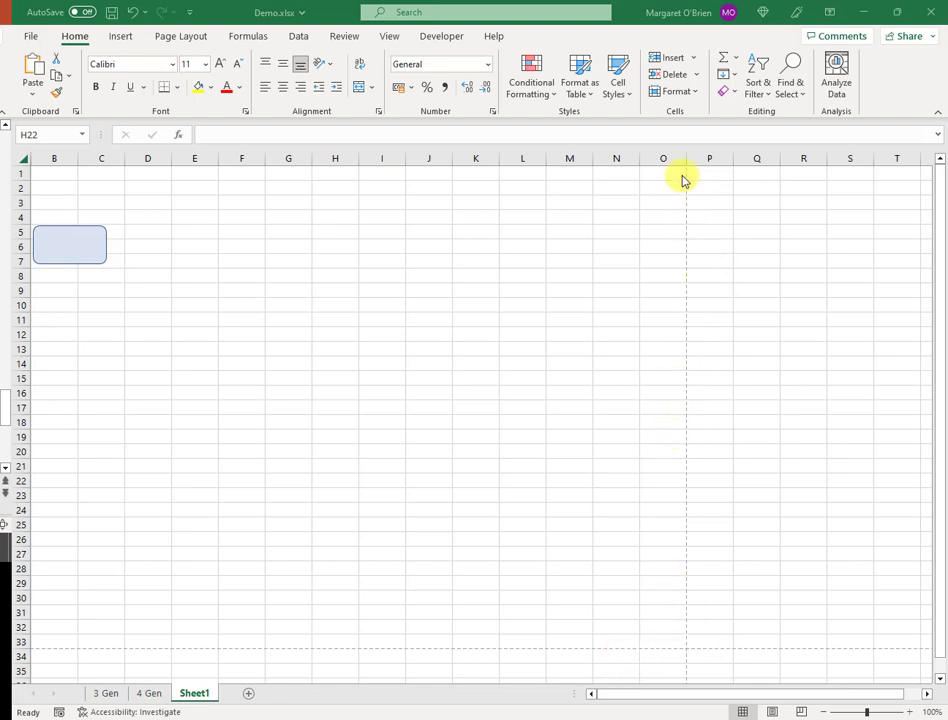
left_click(32, 38)
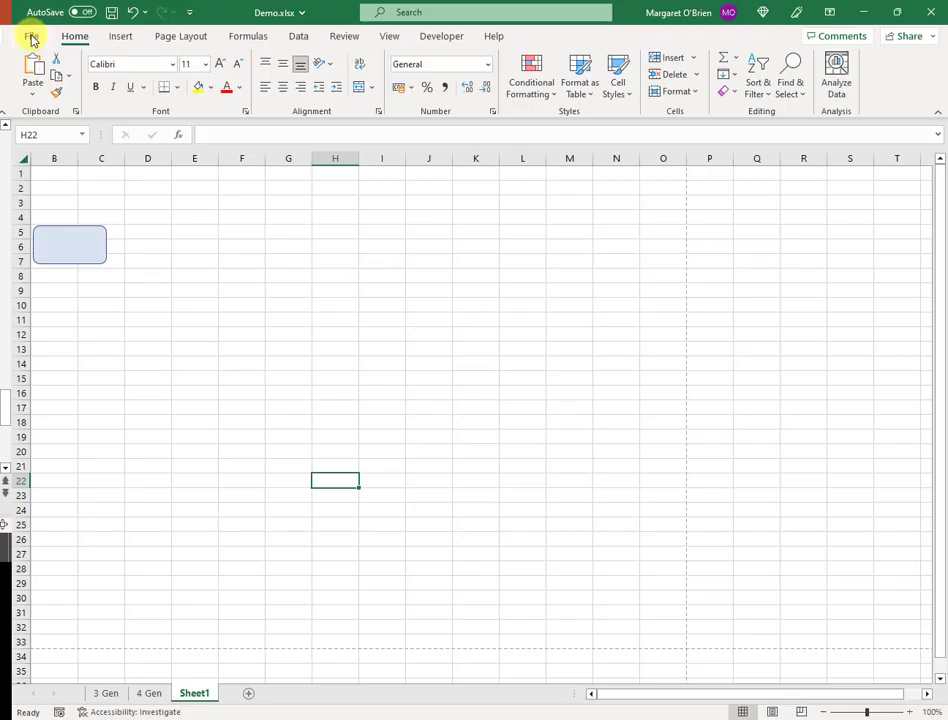
left_click(32, 38)
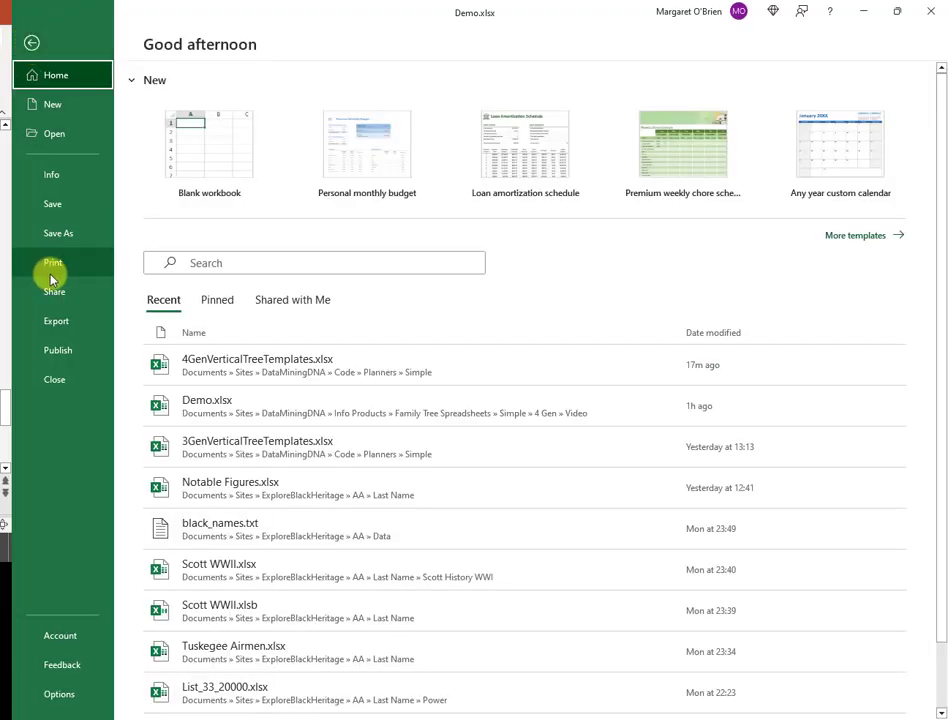
left_click(55, 272)
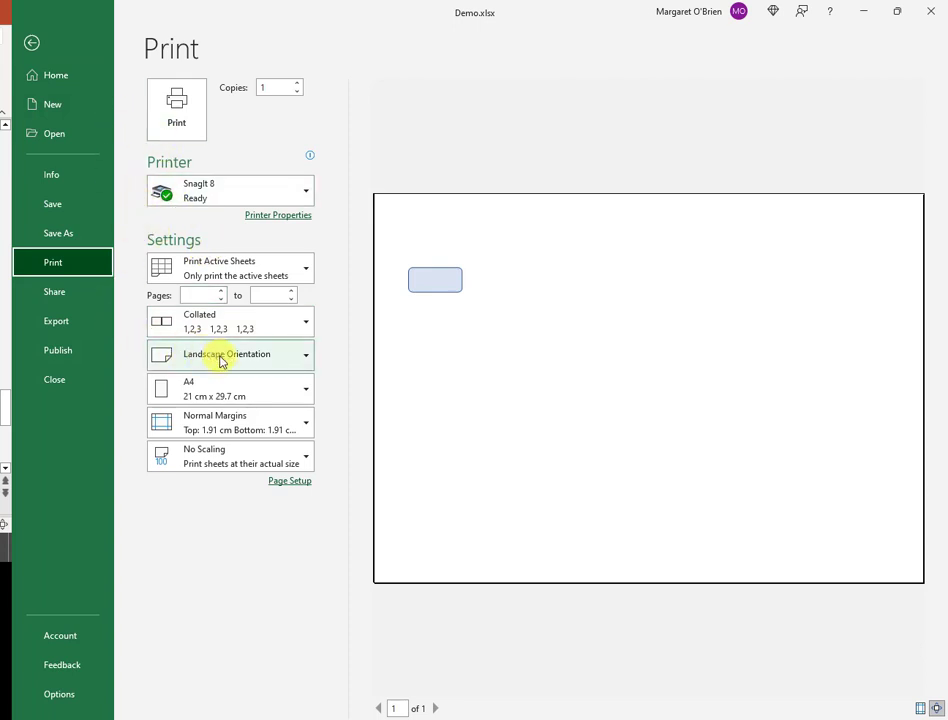
left_click(33, 44)
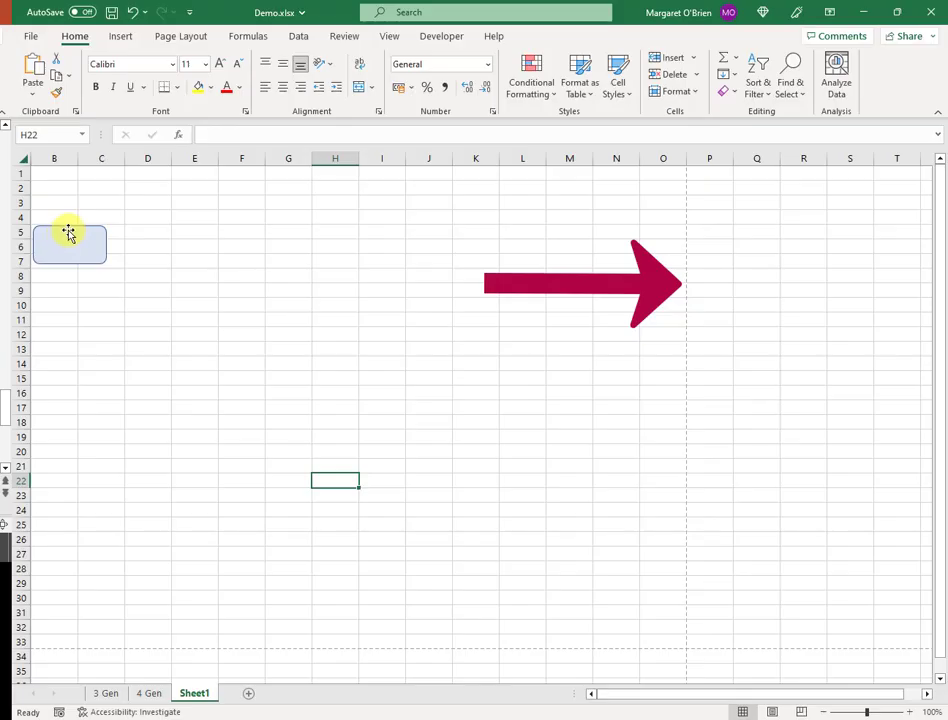
left_click(68, 233)
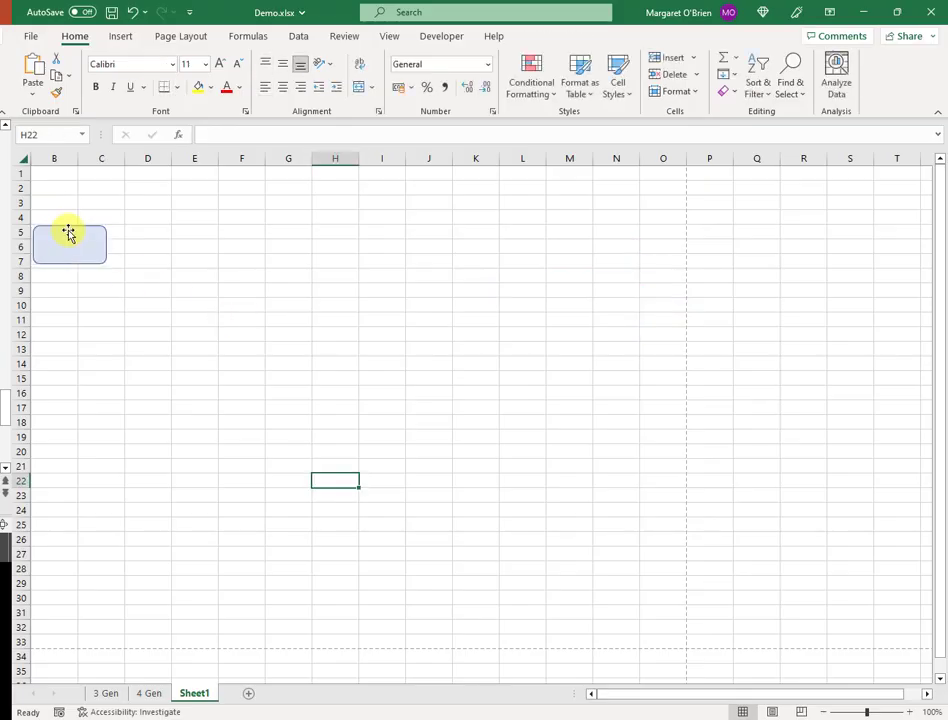
- Duplicate the blue name box with Ctrl+D and position the copy beside the original
left_click(68, 233)
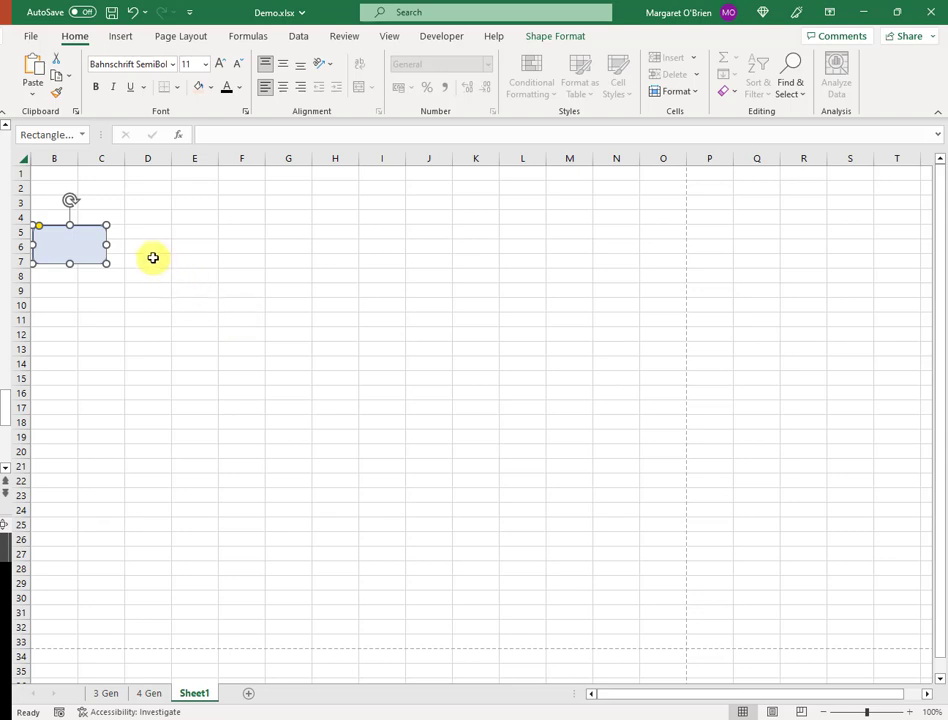
key("ctrl+d")
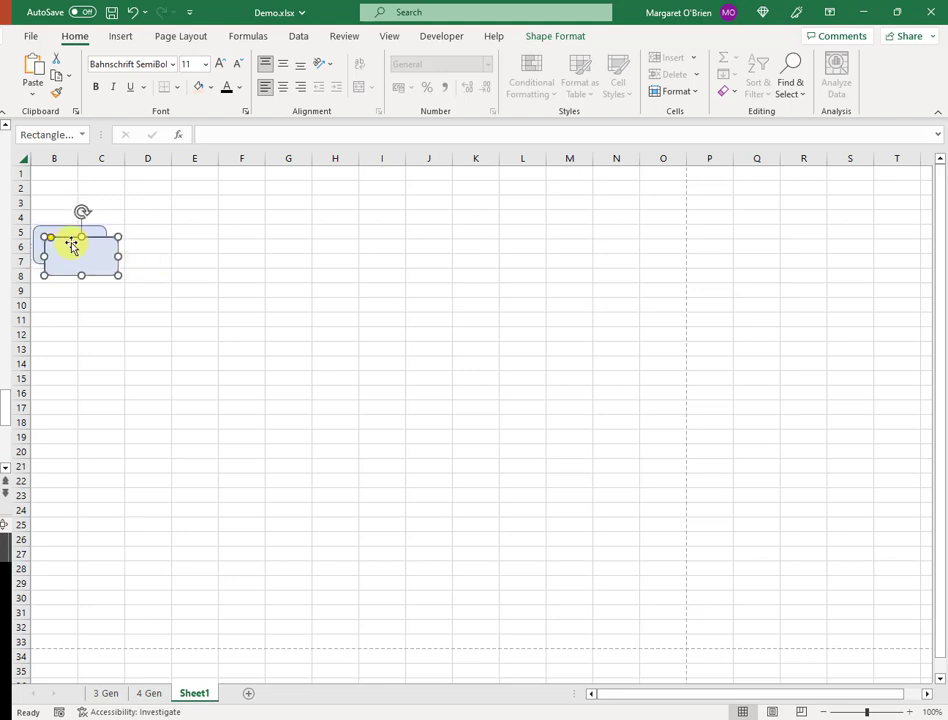
left_click_drag(76, 241, 143, 233)
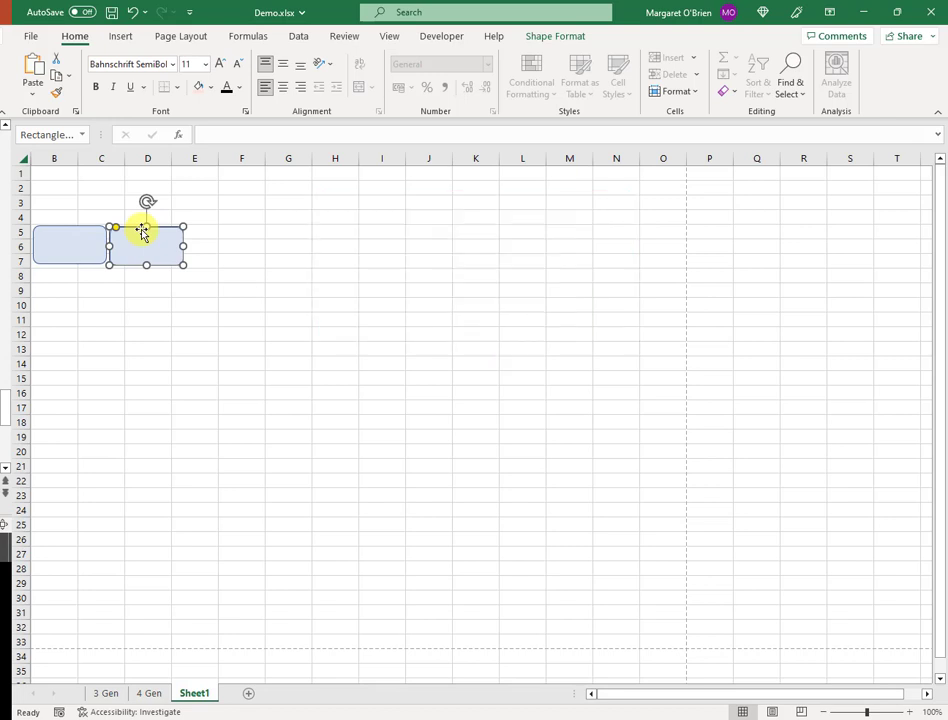
key("Up")
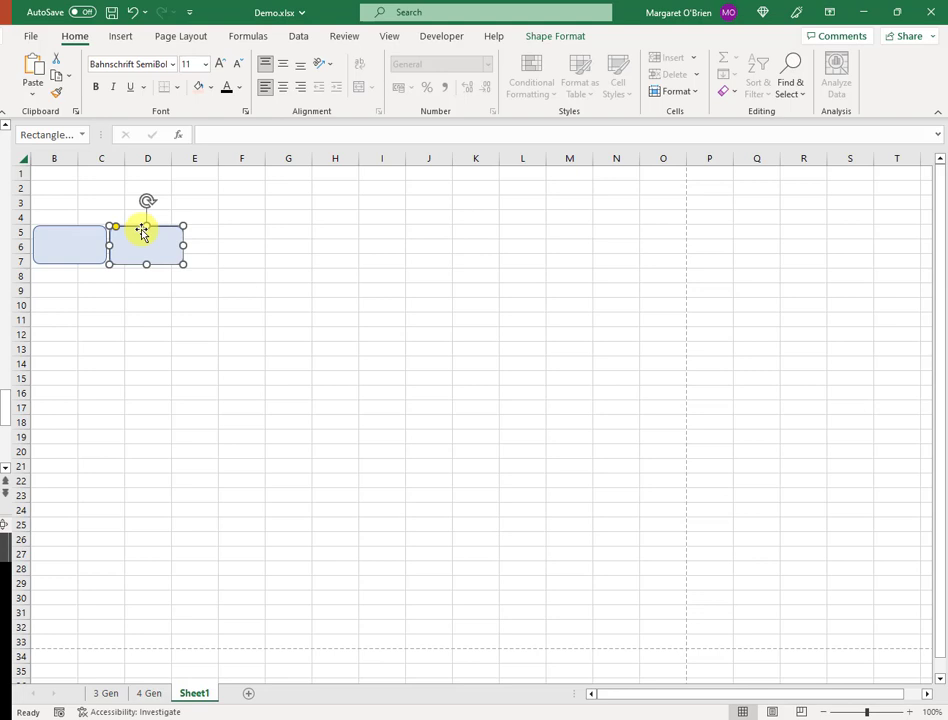
key("Left")
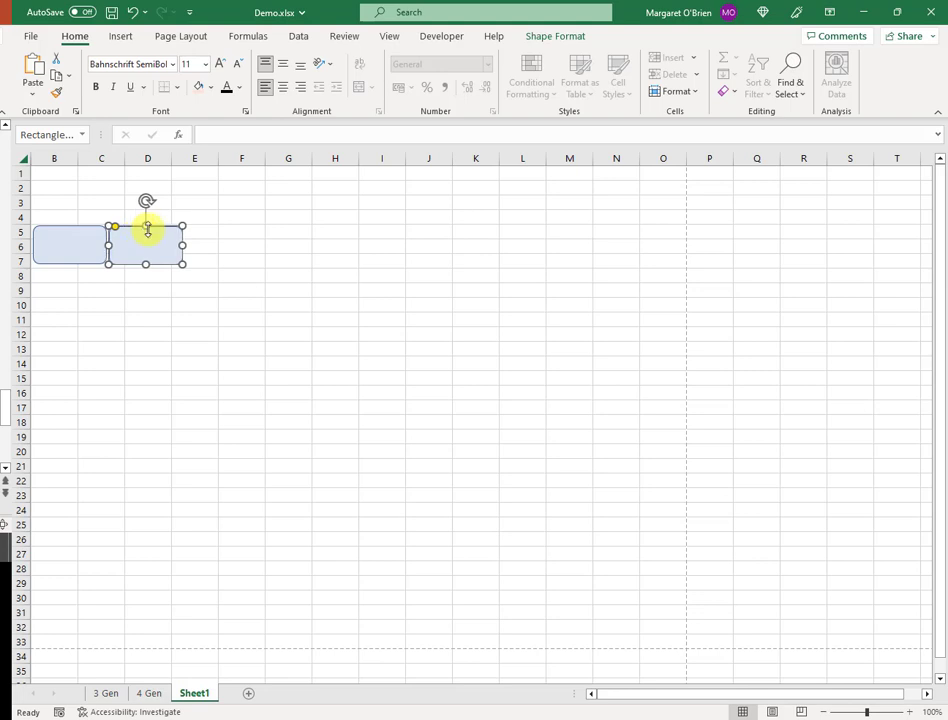
- Fill the second rounded box with Orange, Accent 2, Lighter 80%
left_click(140, 302)
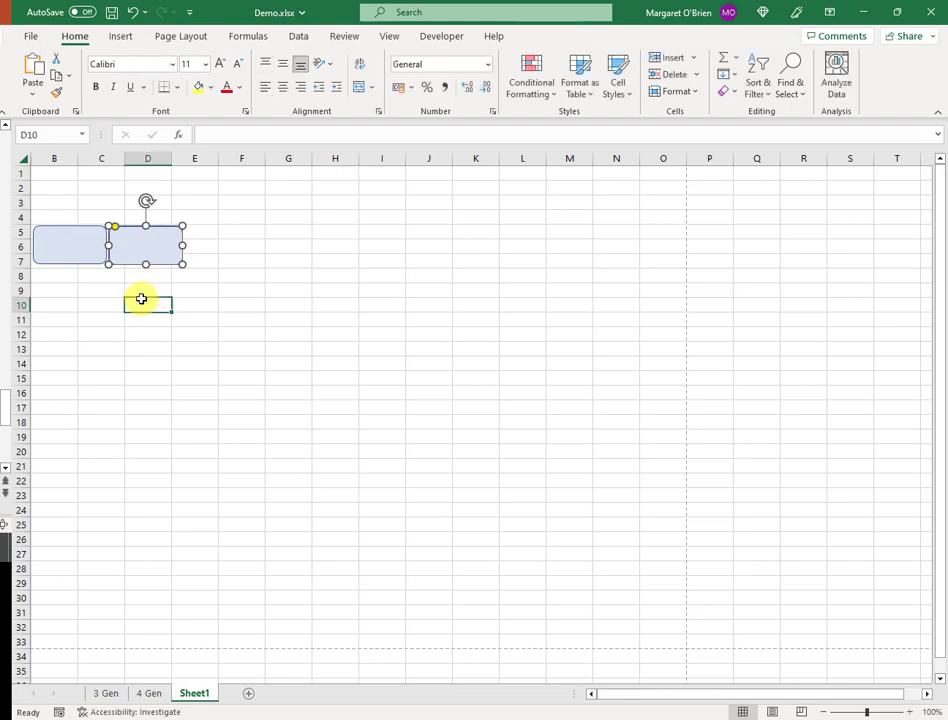
left_click(138, 237)
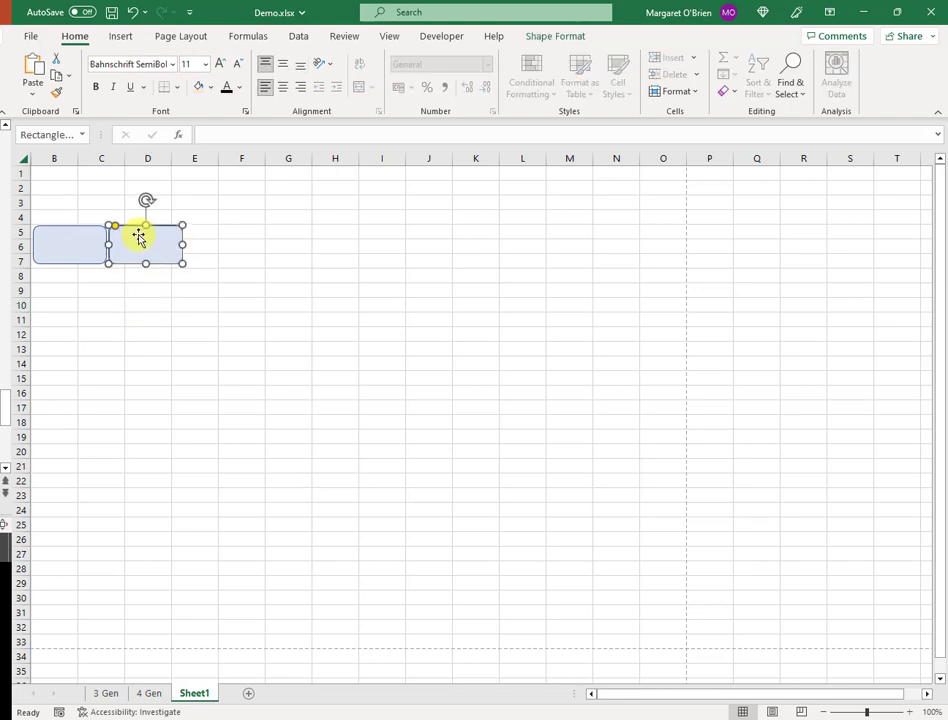
left_click(133, 336)
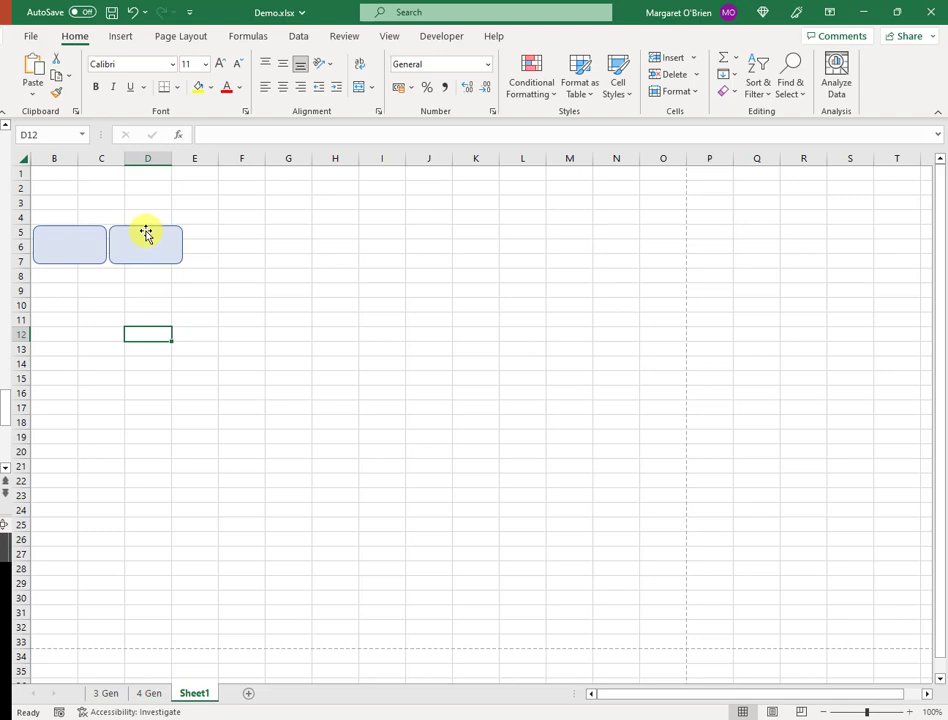
left_click(146, 233)
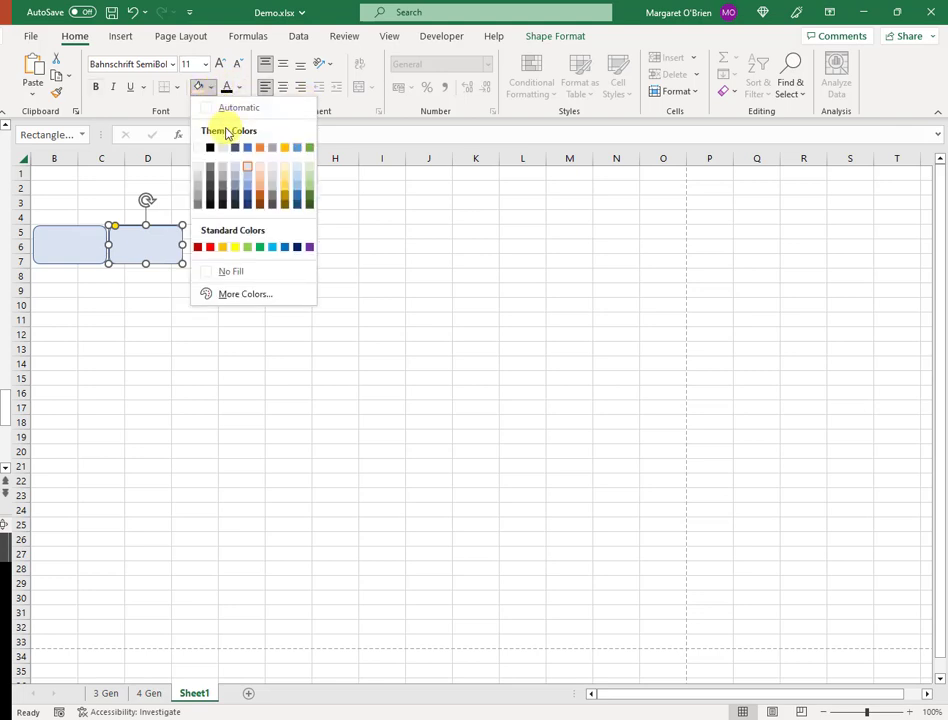
left_click(262, 172)
left_click(145, 316)
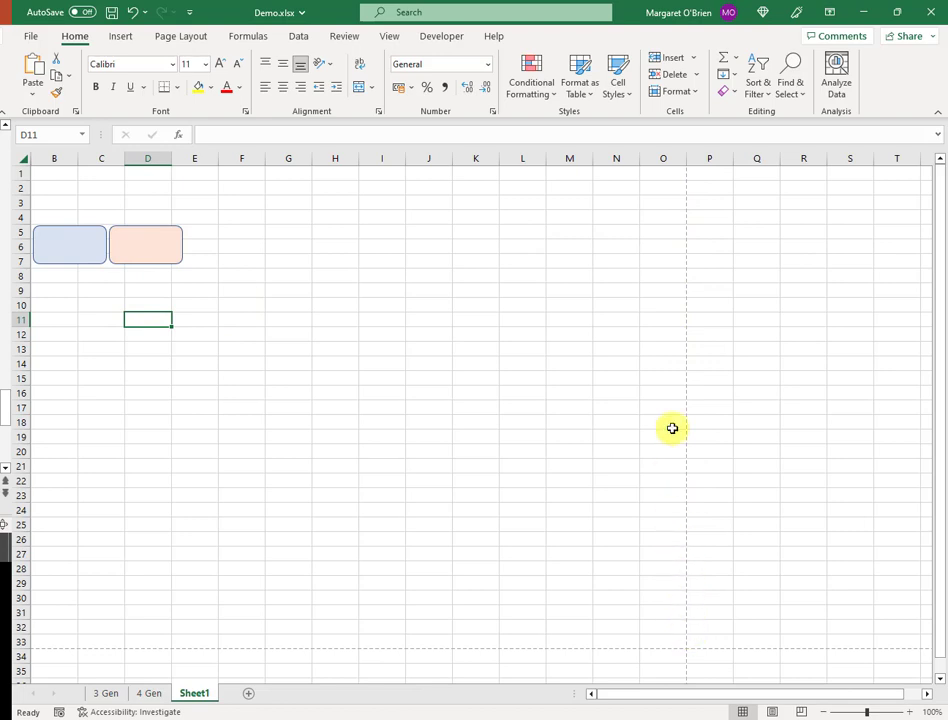
- Duplicate the blue-and-peach pair and move the copy to the right of the originals
left_click(89, 251)
left_click(151, 232, "shift")
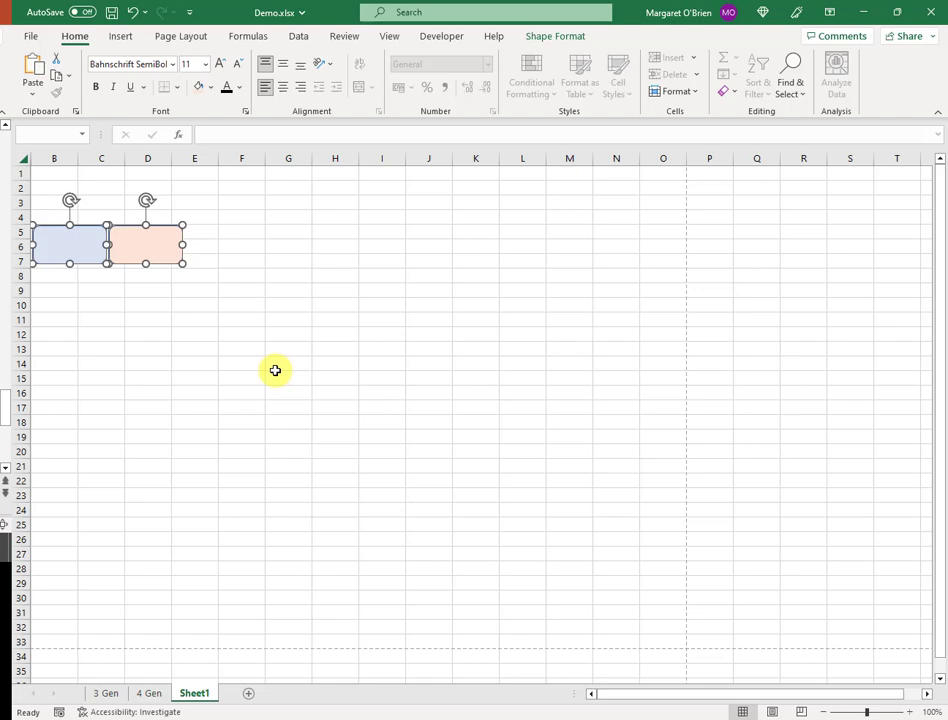
key("ctrl+d")
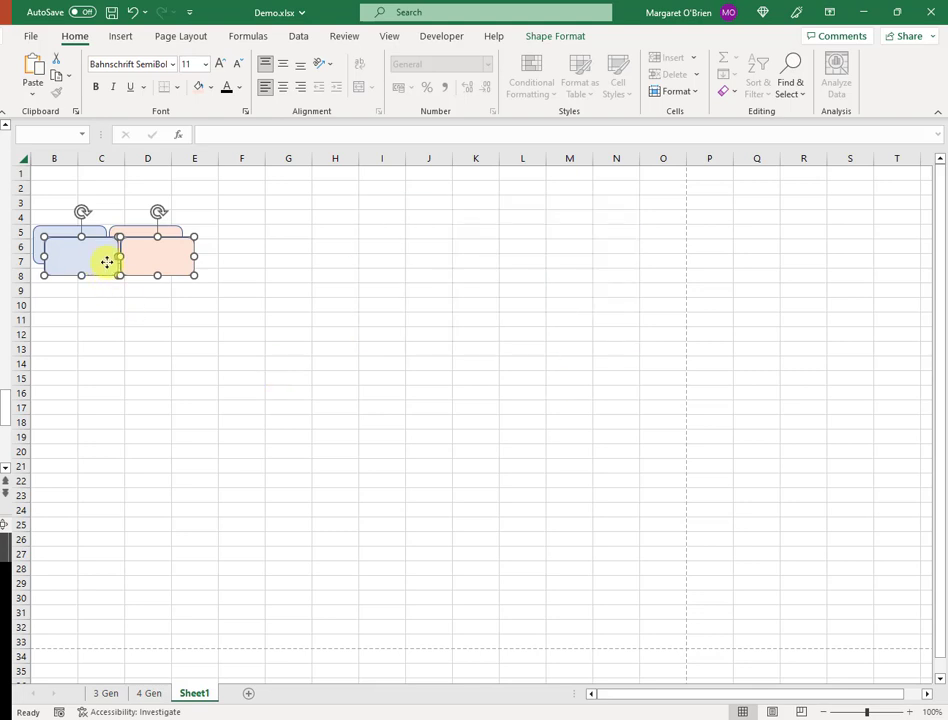
left_click_drag(121, 262, 236, 248)
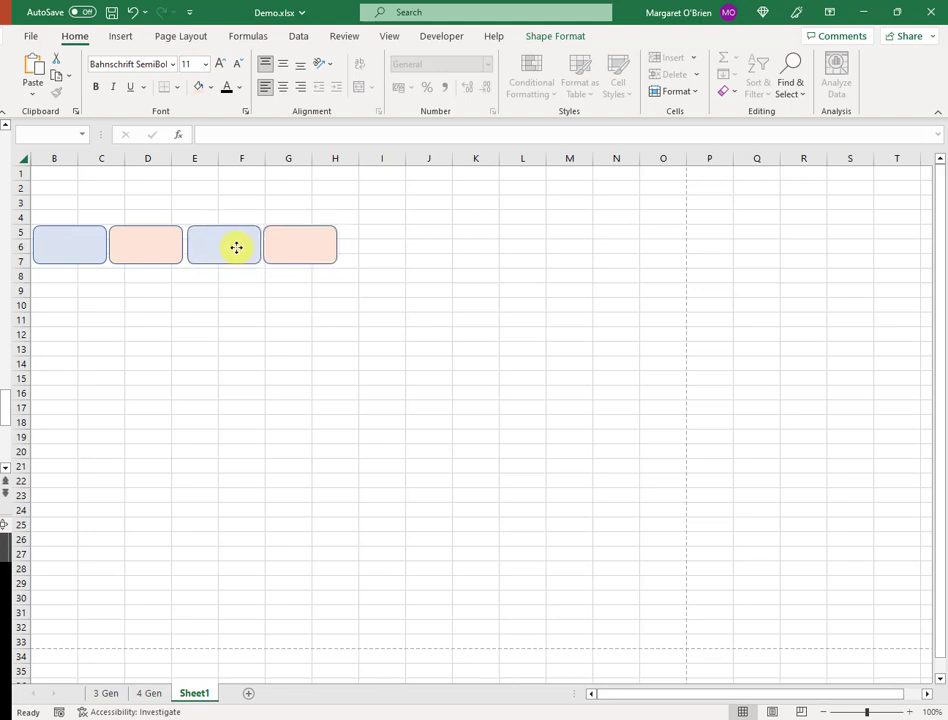
left_click_drag(236, 248, 240, 248)
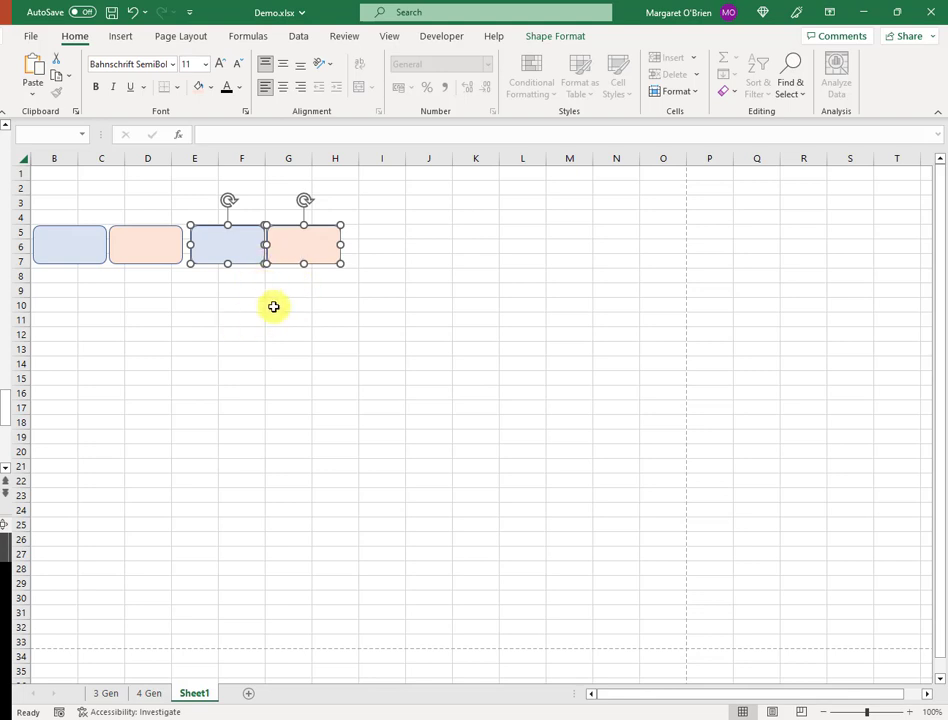
- Make two more copies of the pair, placing them in columns I–K and further right
key("ctrl+d")
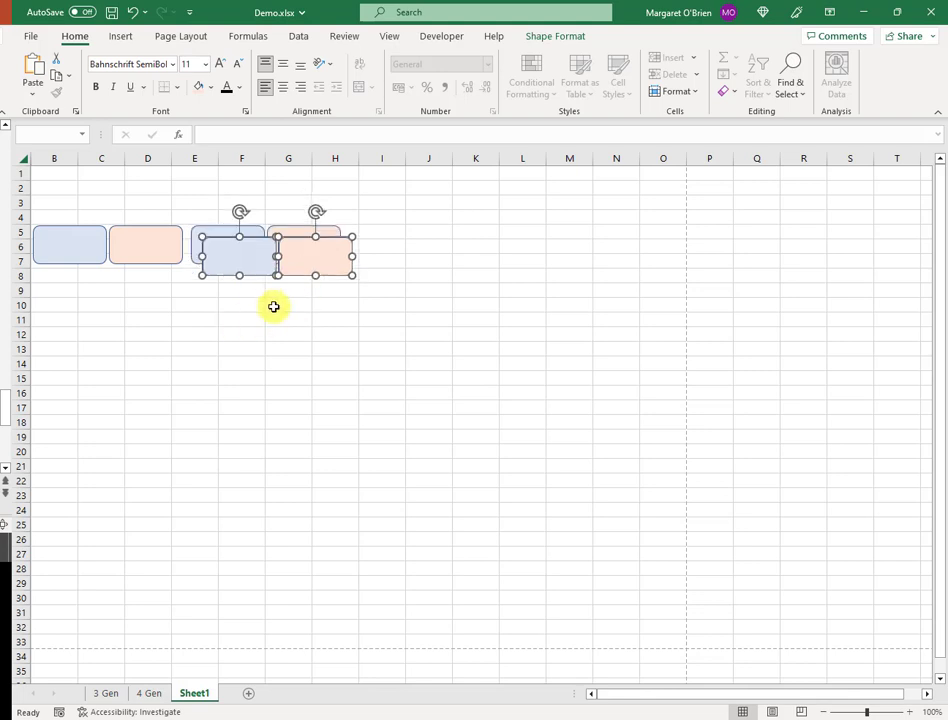
left_click_drag(260, 257, 402, 245)
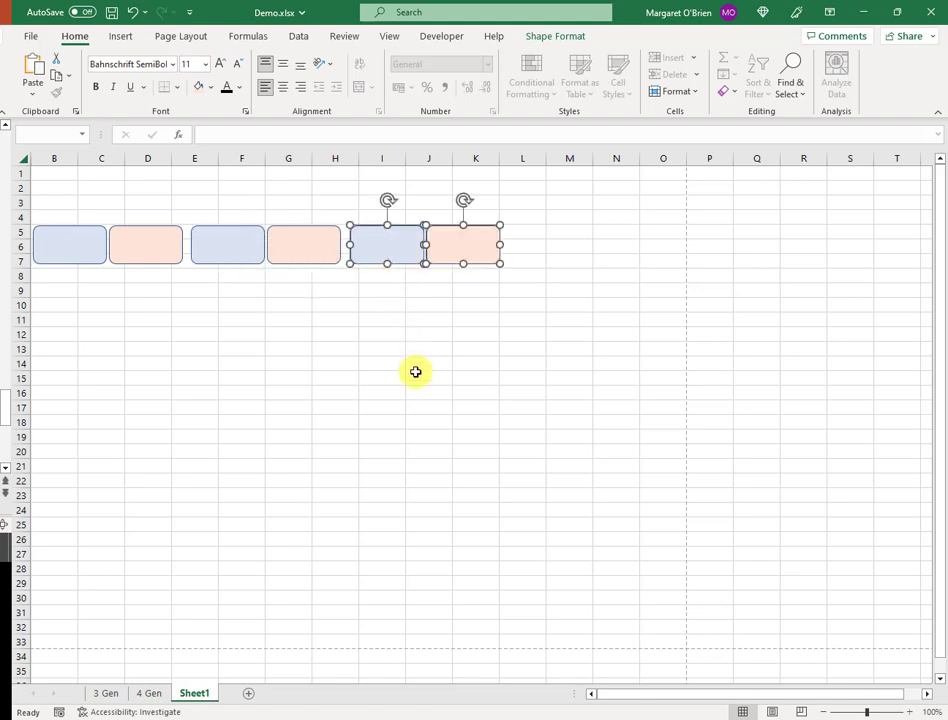
key("ctrl+d")
left_click_drag(404, 271, 580, 255)
- Nudge the I–K and E–H pairs right with arrow keys so the four pairs are evenly spaced
left_click(396, 252)
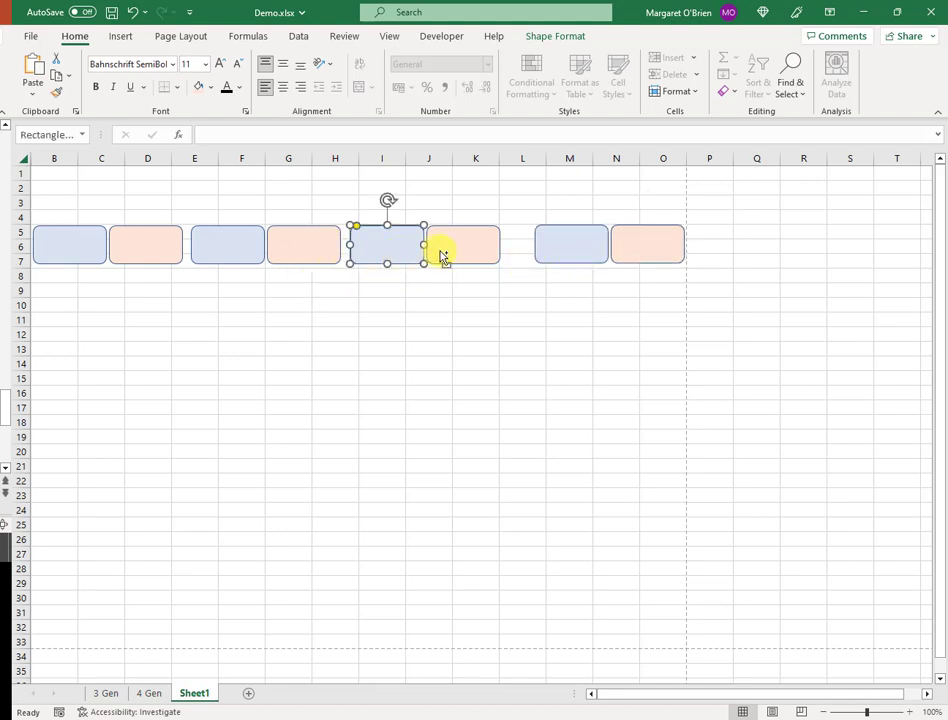
left_click(440, 251, "shift")
key("Right")
key("Escape")
left_click(228, 245)
left_click(311, 256, "shift")
key("Right")
left_click(397, 245)
left_click(472, 256, "shift")
key("Right")
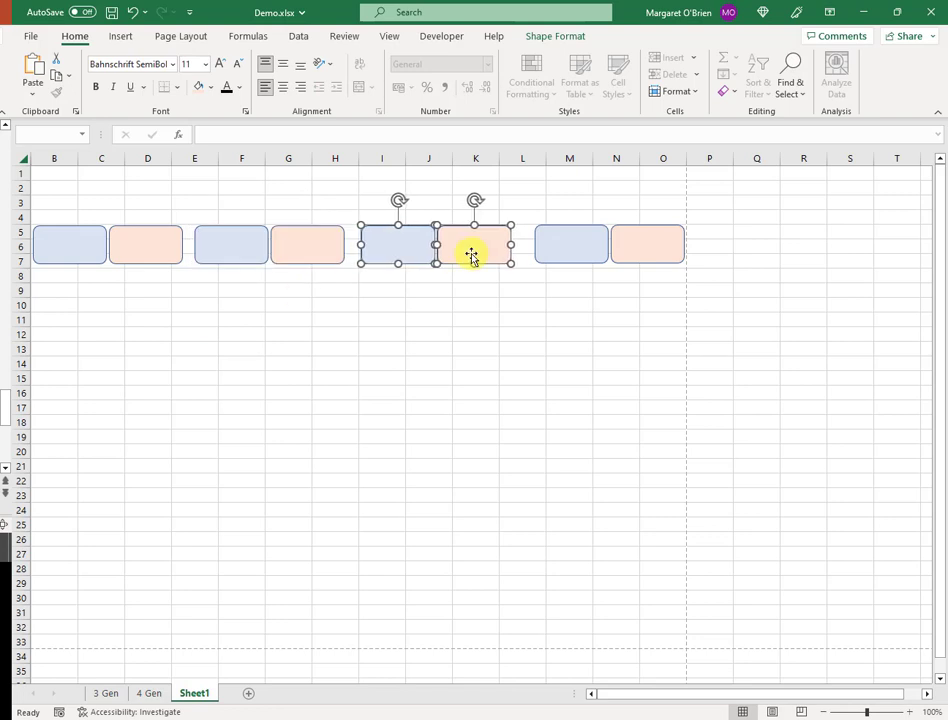
key("Right")
key("Right")
key("Escape")
left_click(228, 255)
left_click(305, 252, "shift")
key("Right")
left_click(137, 253)
left_click(68, 244, "shift")
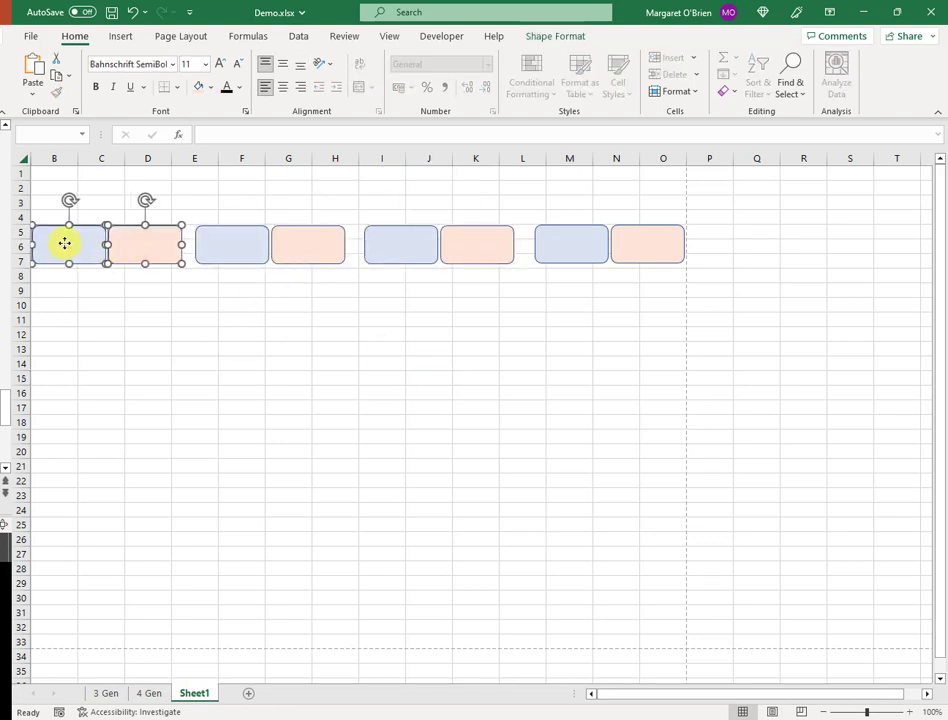
- Select the last blue-and-peach pair in columns M–N to check it, then deselect it
left_click(140, 364)
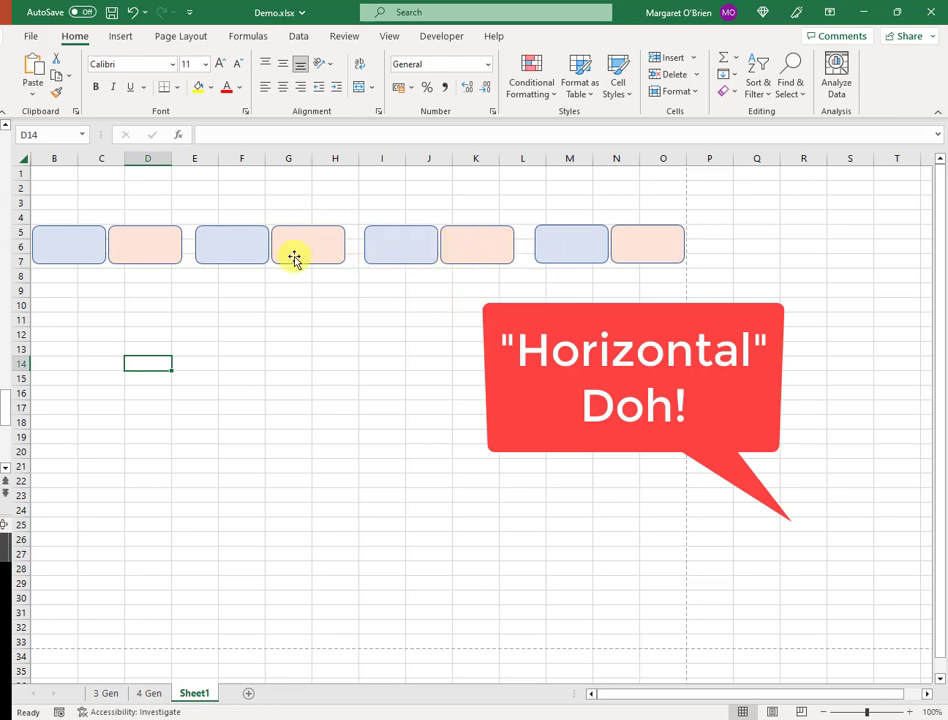
left_click(578, 261)
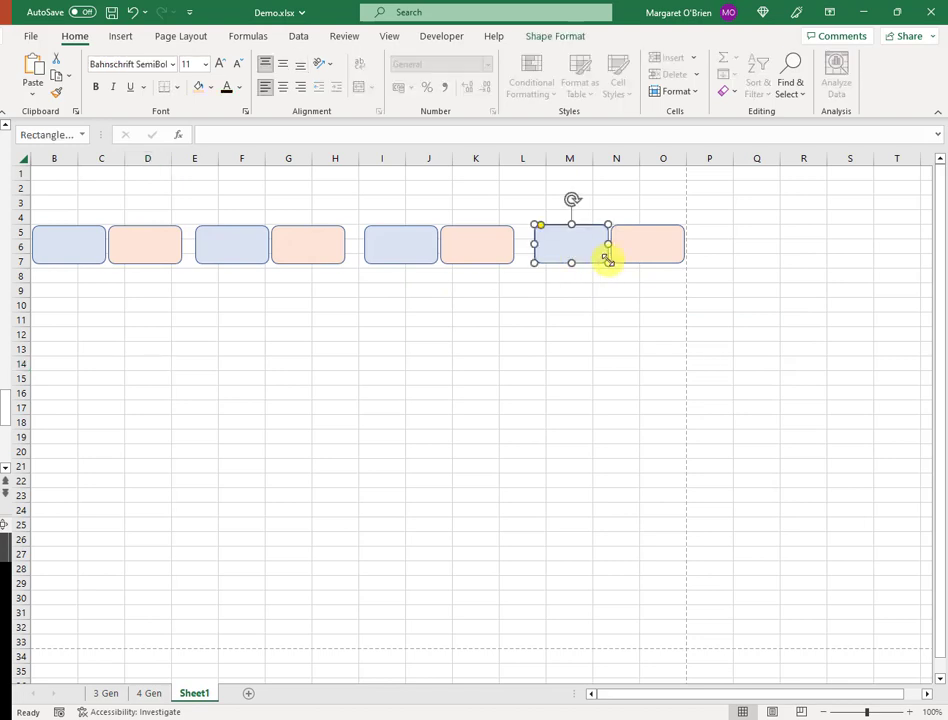
left_click(644, 251, "shift")
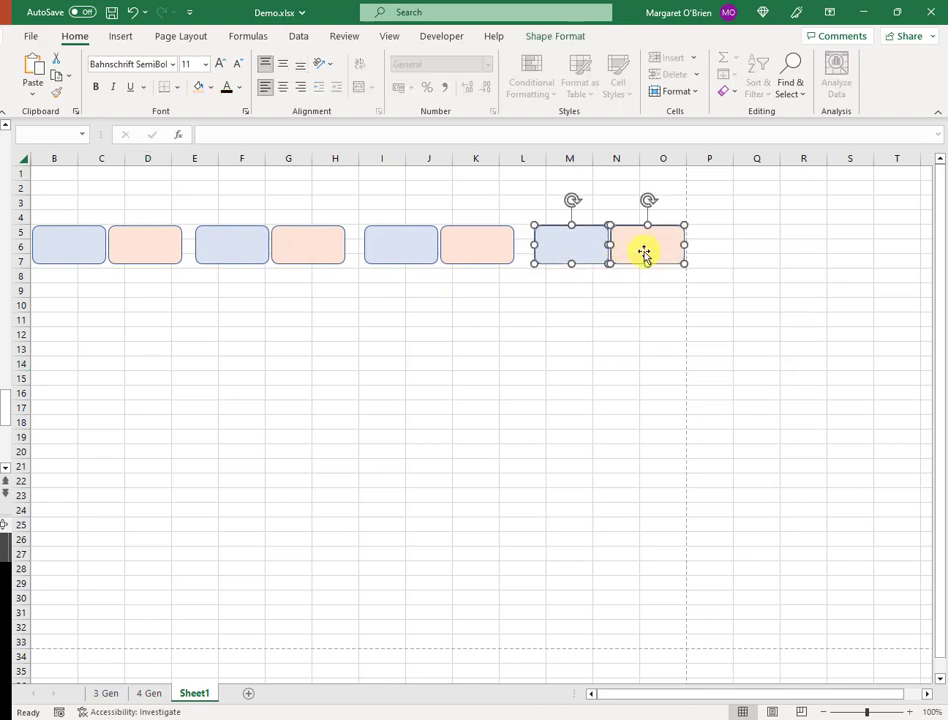
left_click(568, 337)
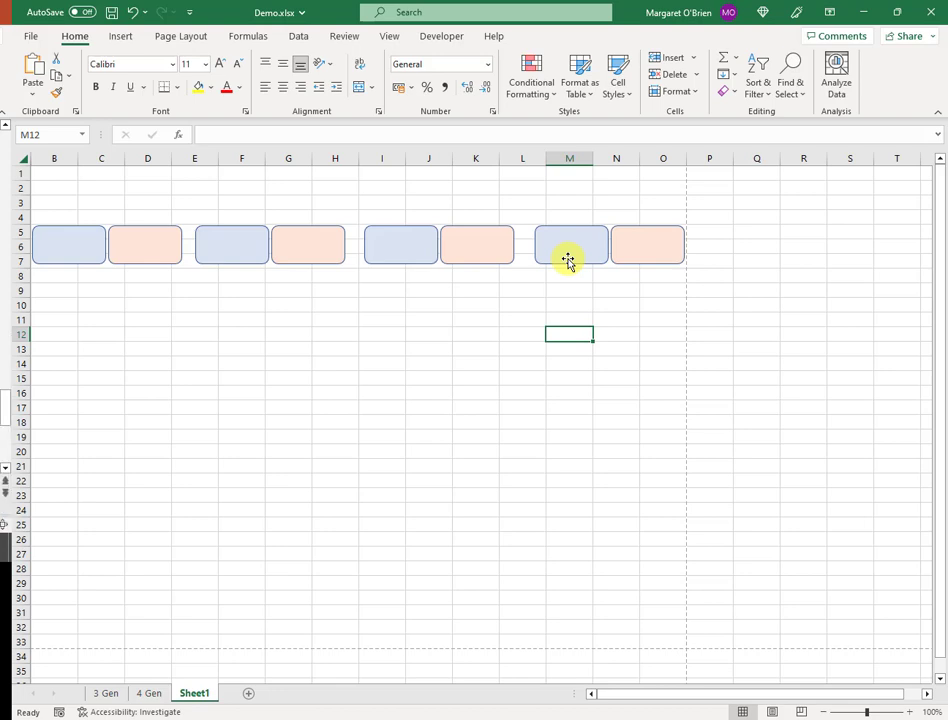
- Confirm in the print preview that all eight name boxes fit one page, then exit with Esc
left_click(31, 40)
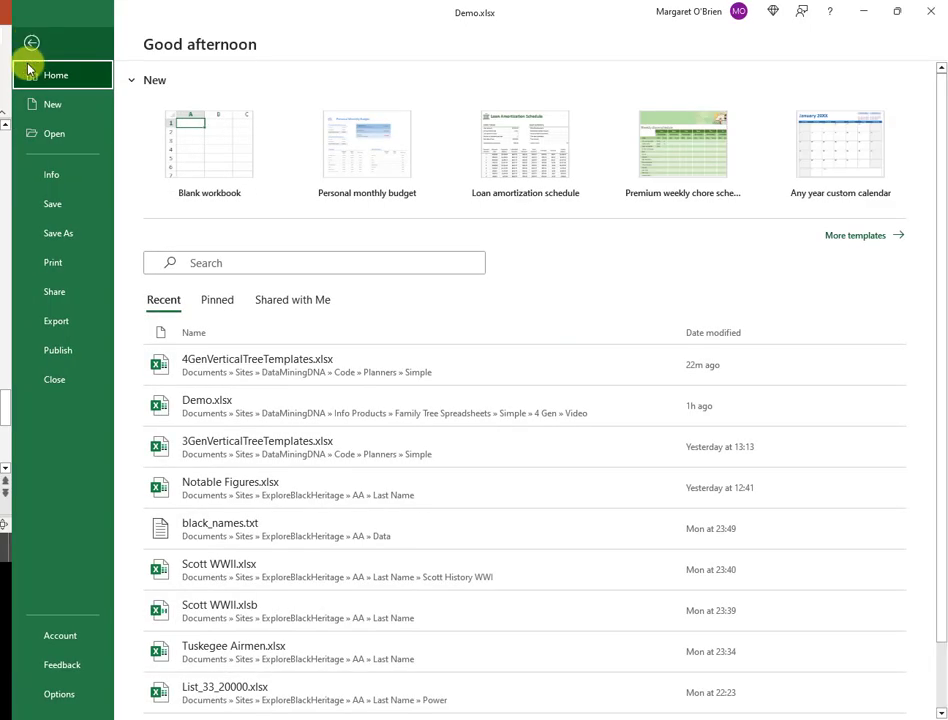
left_click(70, 270)
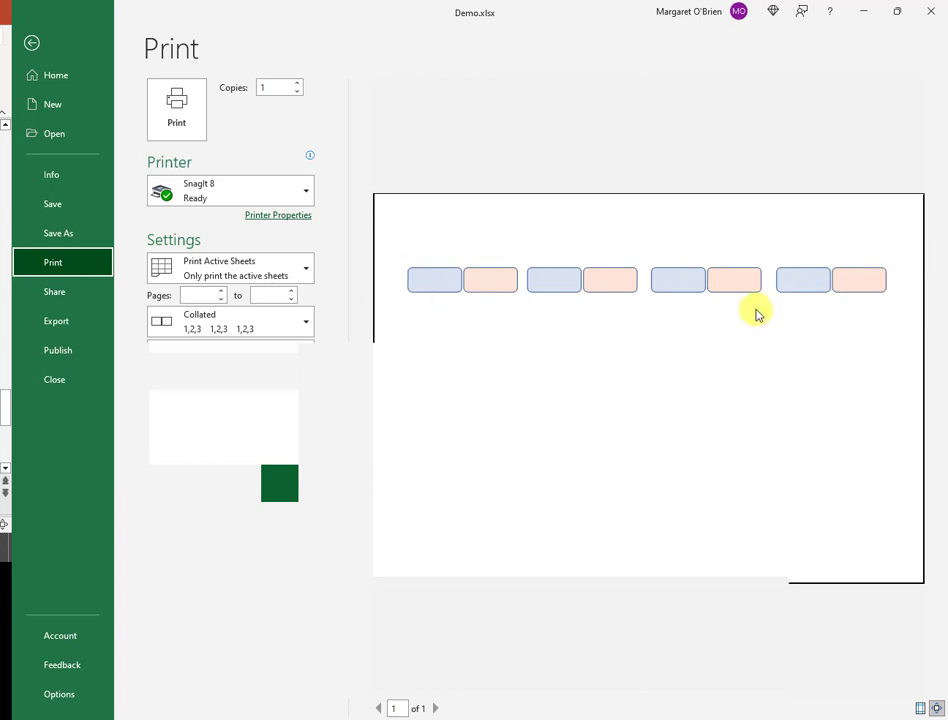
key("Escape")
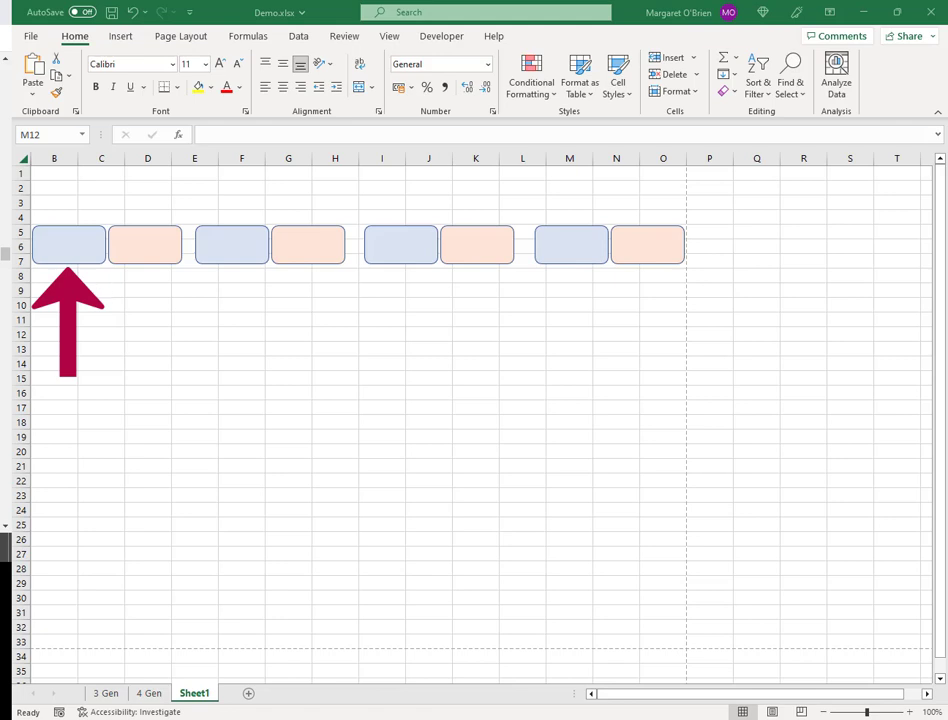
- Duplicate the first blue name box and nudge the copy into place around rows 14–16
left_click(52, 236)
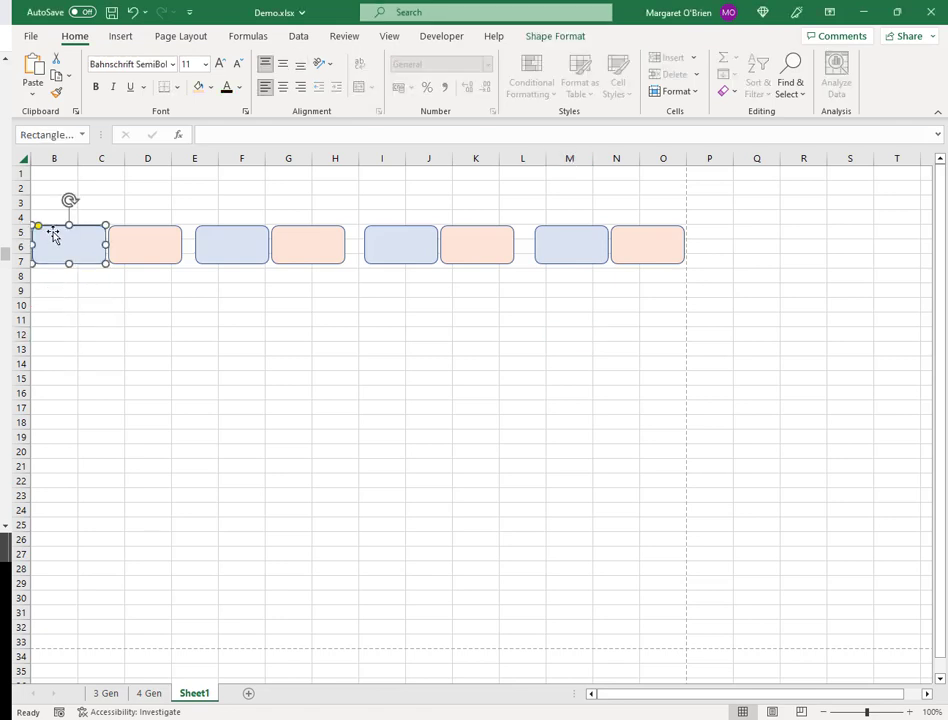
key("ctrl+d")
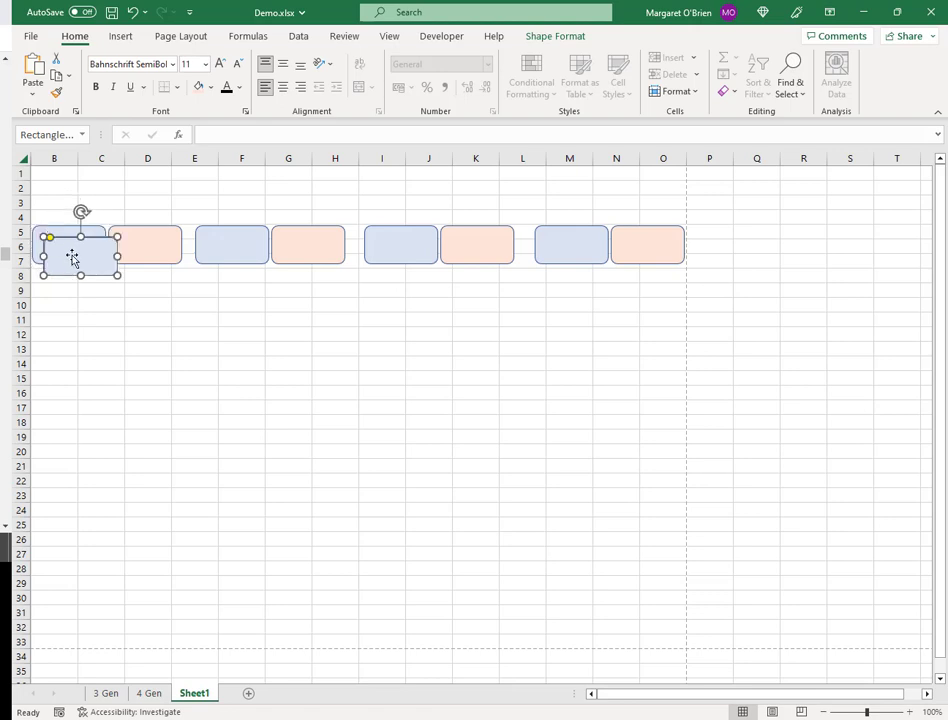
left_click_drag(80, 260, 106, 373)
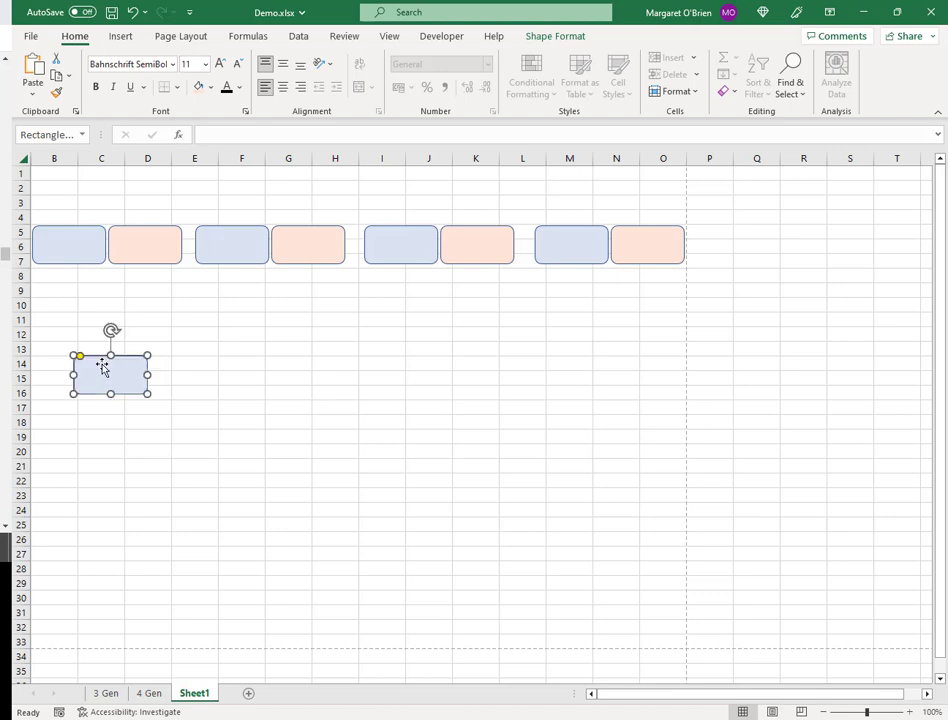
key("Left")
key("Left")
key("Left")
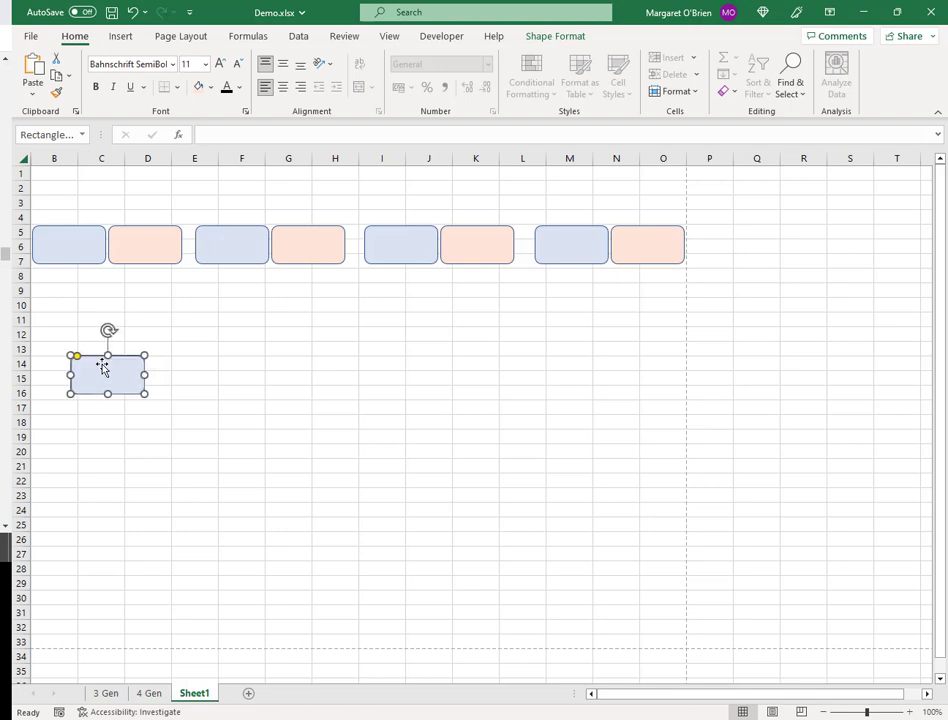
key("Down")
key("Down")
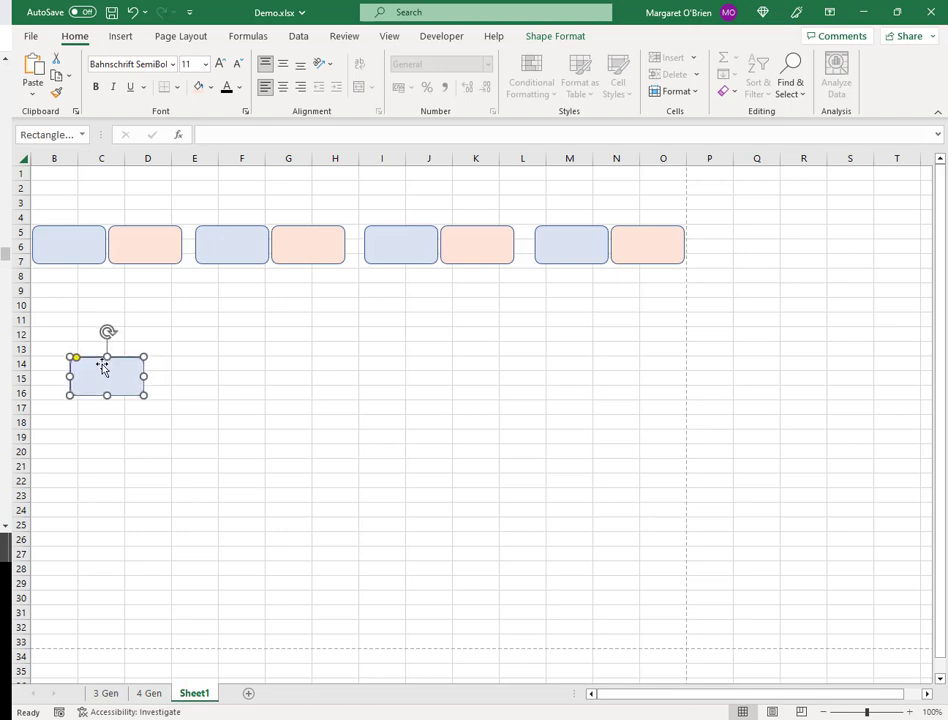
key("Left")
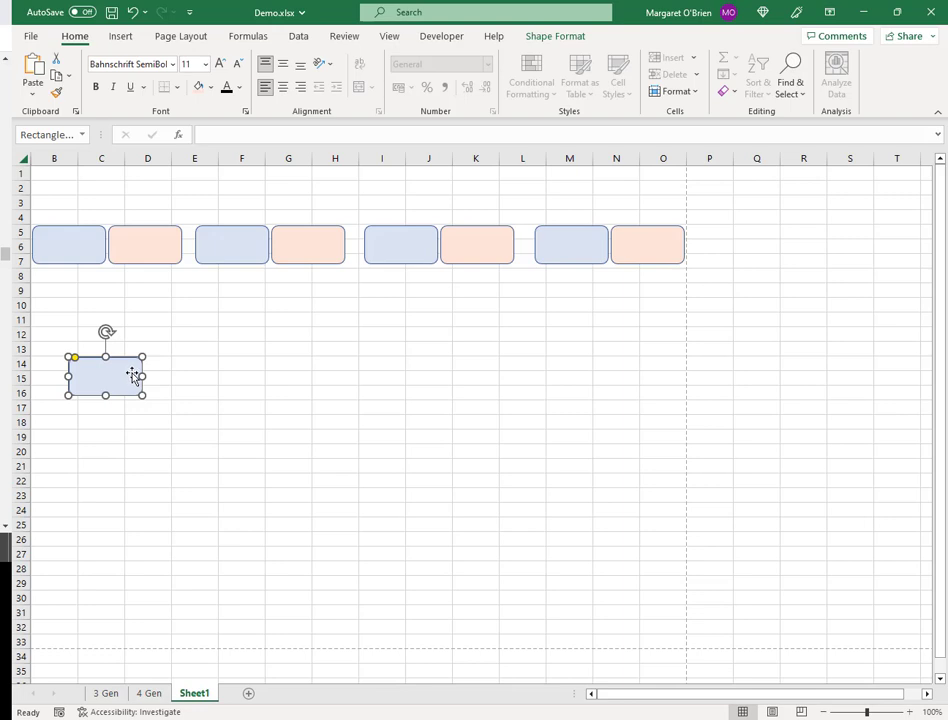
- Copy the first peach box down to rows 14–16 in columns F–G and nudge it right
left_click(157, 241)
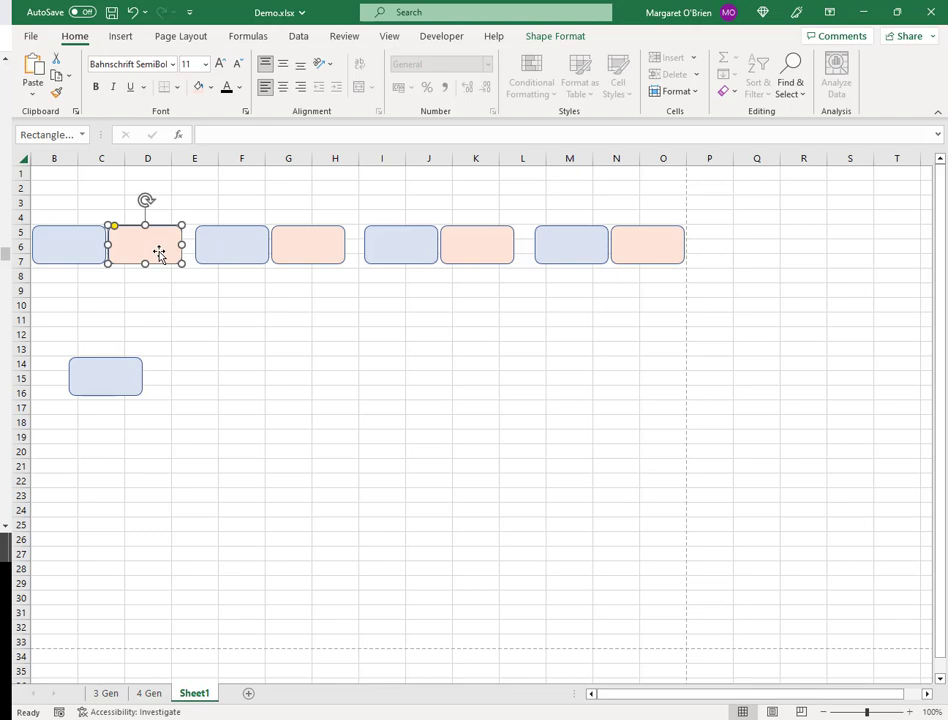
key("ctrl+d")
left_click_drag(159, 254, 259, 372)
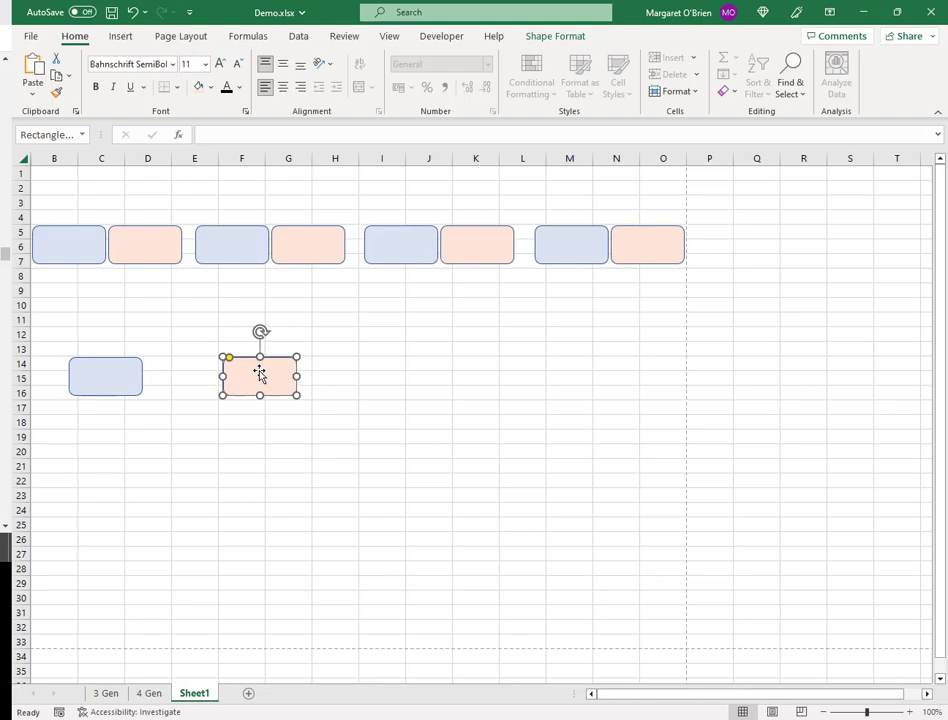
key("Right")
key("Right")
key("Right")
key("Right")
key("Right")
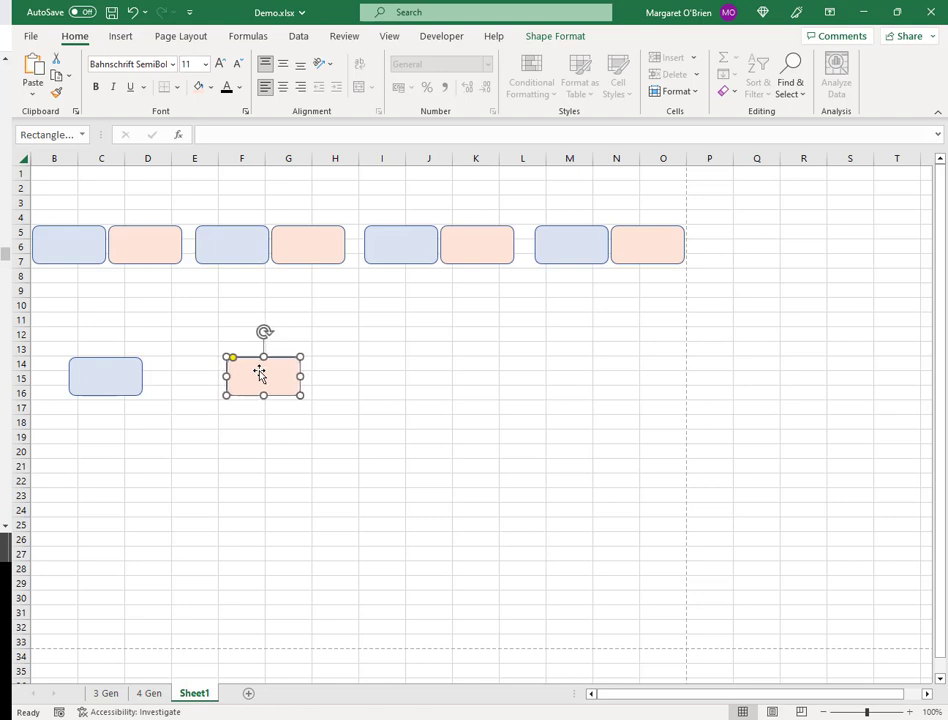
key("Right")
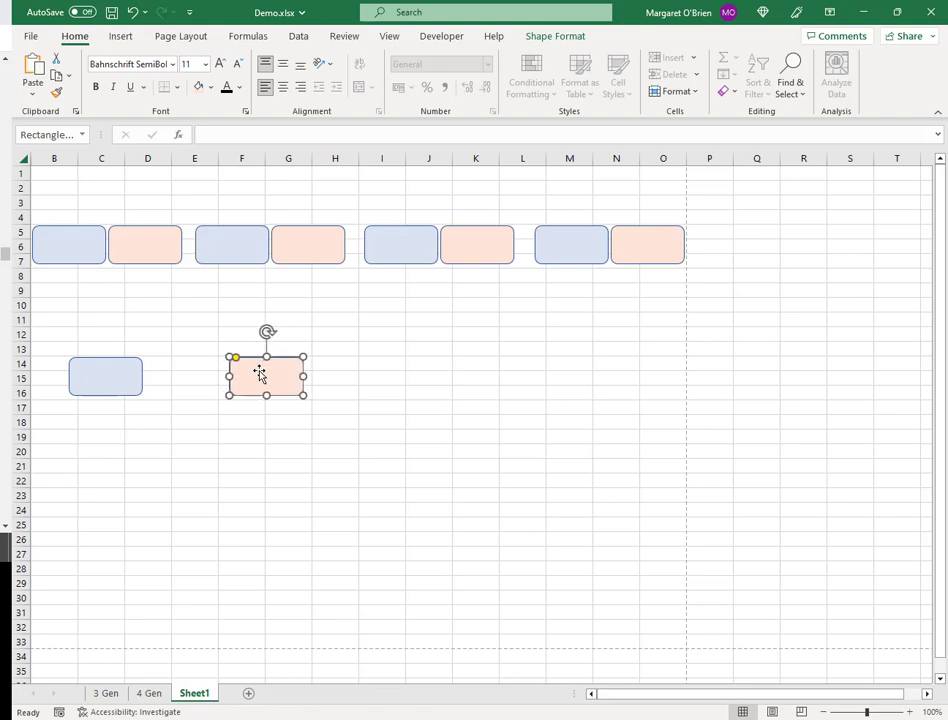
key("Right")
key("Right")
key("Right")
left_click(245, 438)
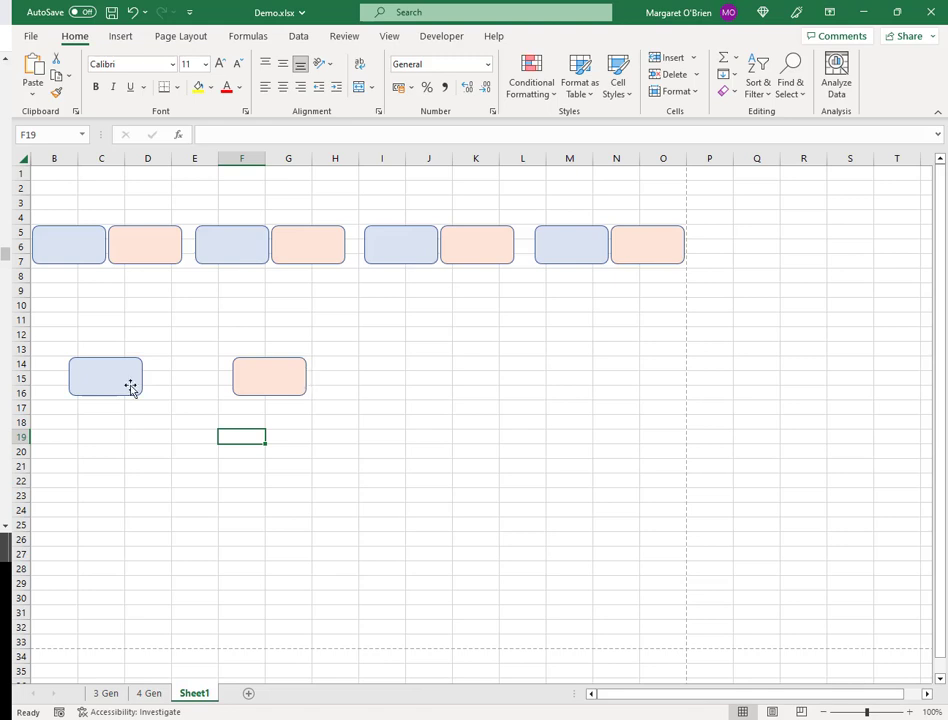
- Copy the lower blue-and-peach pair to the right side of rows 14–16
left_click(131, 384)
left_click(266, 393, "ctrl")
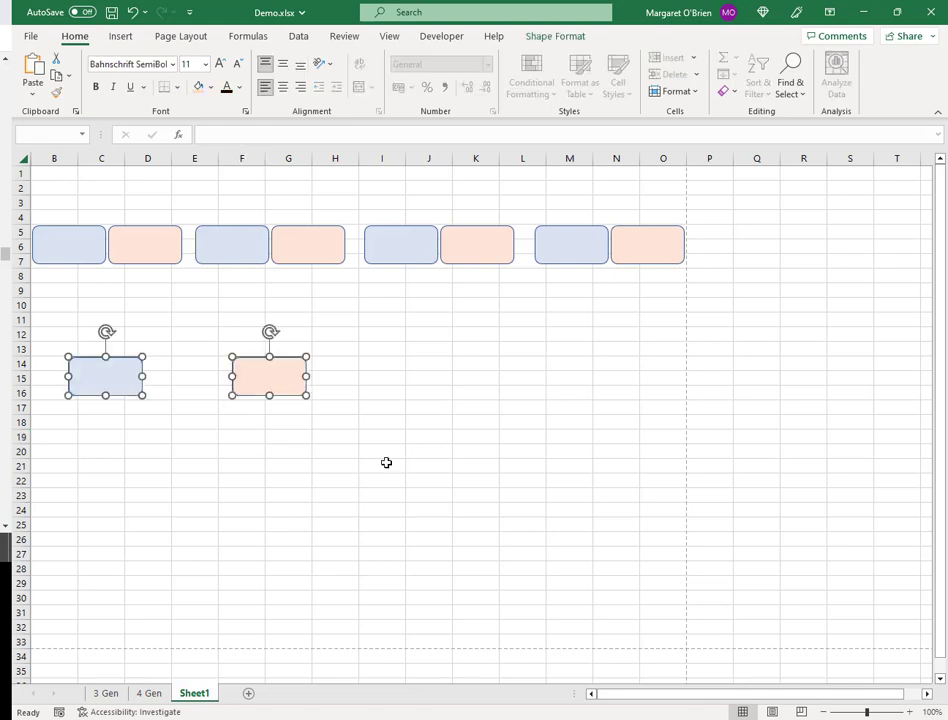
left_click_drag(287, 384, 616, 388)
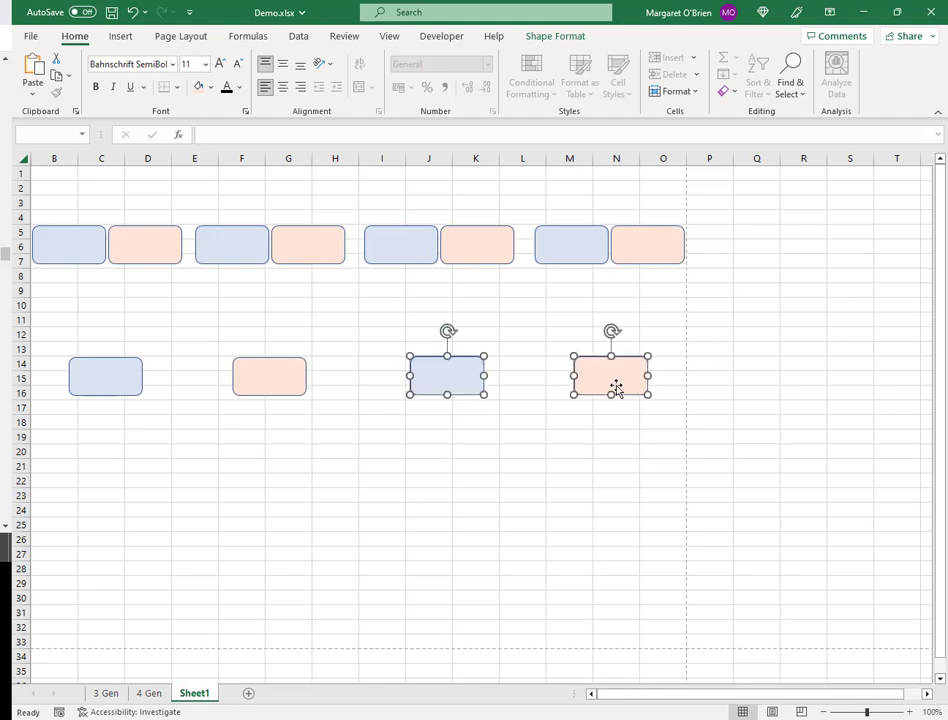
key("Down")
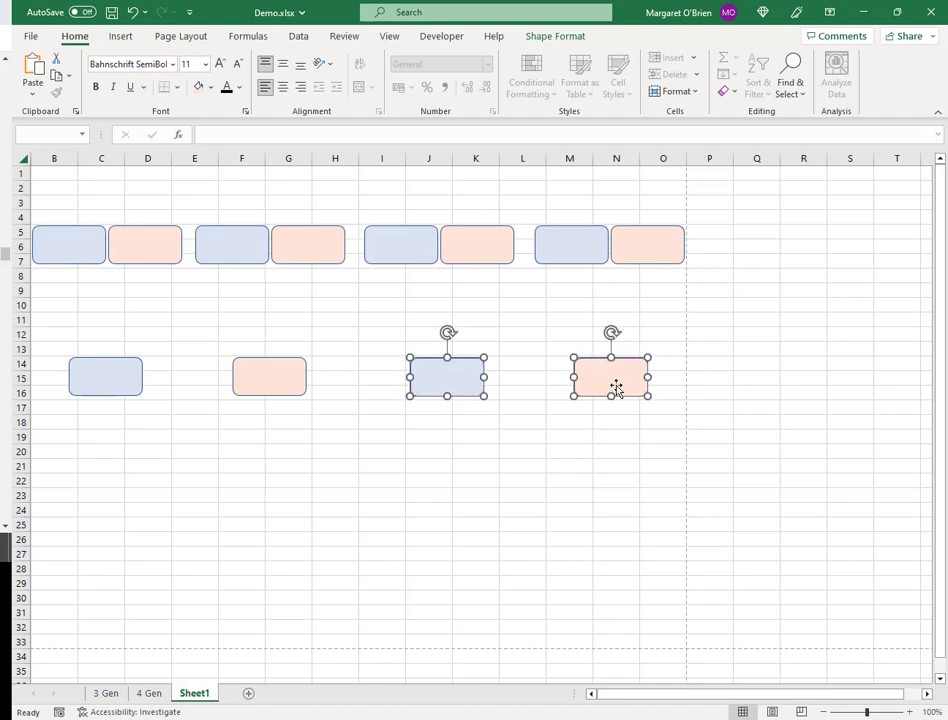
key("Escape")
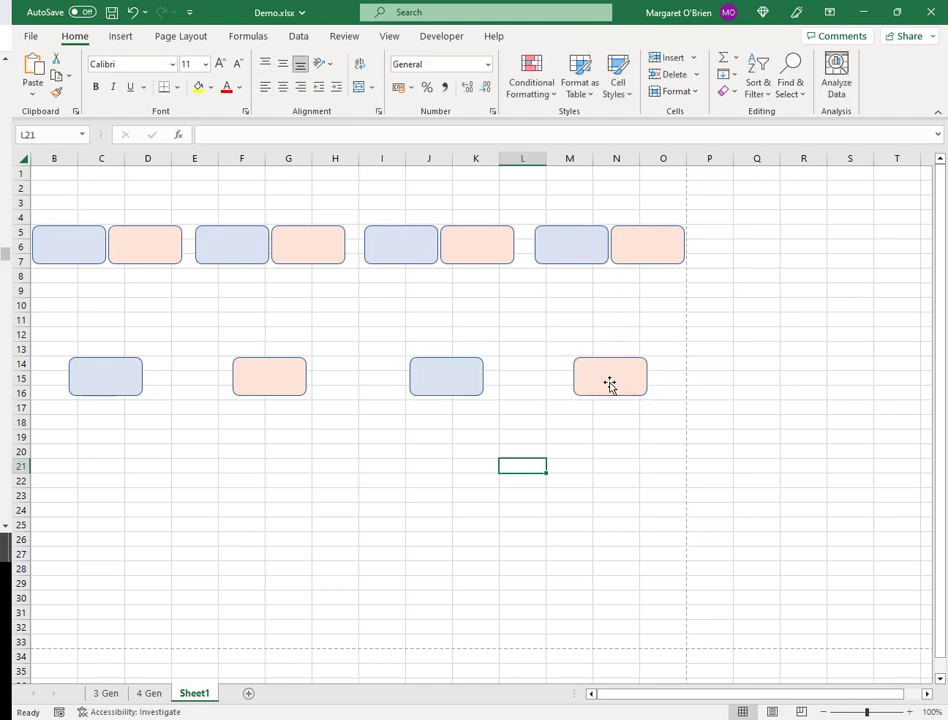
- Fine-tune the copied pair, nudging both boxes and then the blue box slightly left
left_click(449, 379)
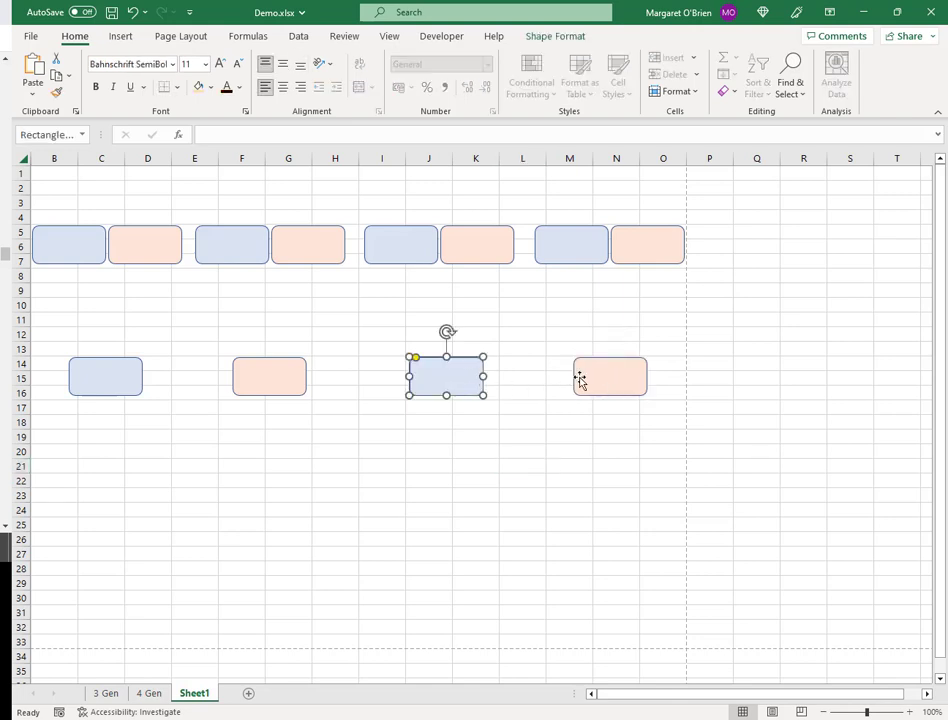
left_click(614, 372, "shift")
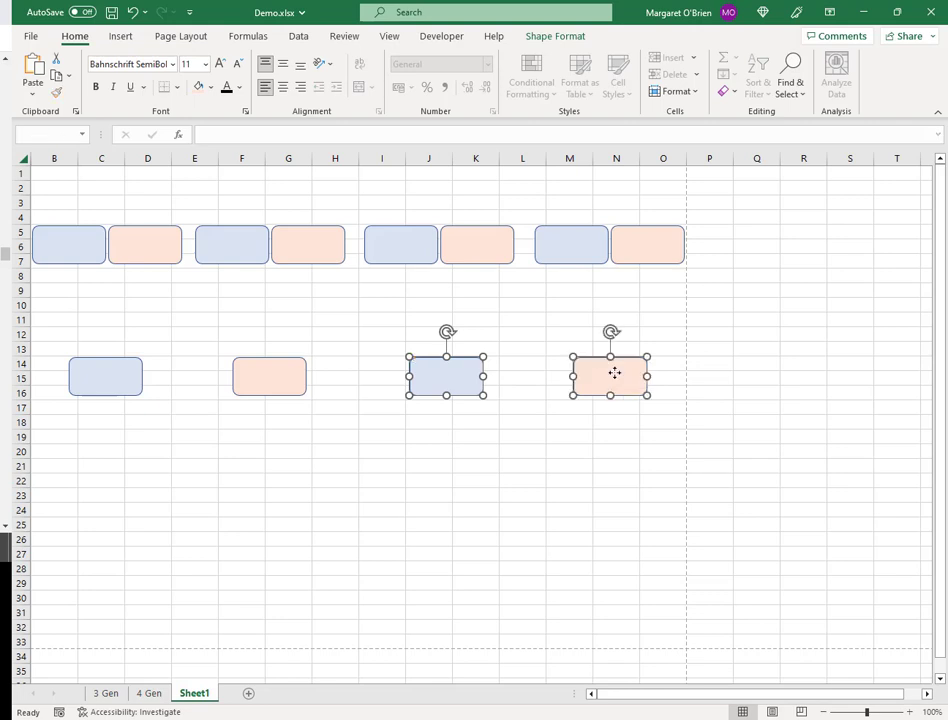
key("Left")
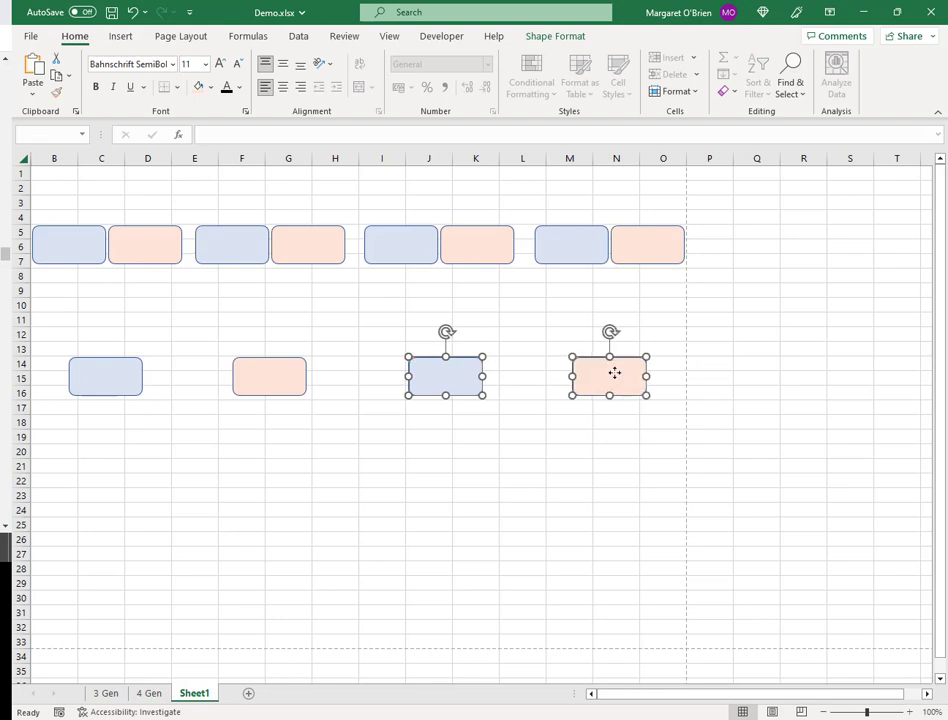
left_click(515, 539)
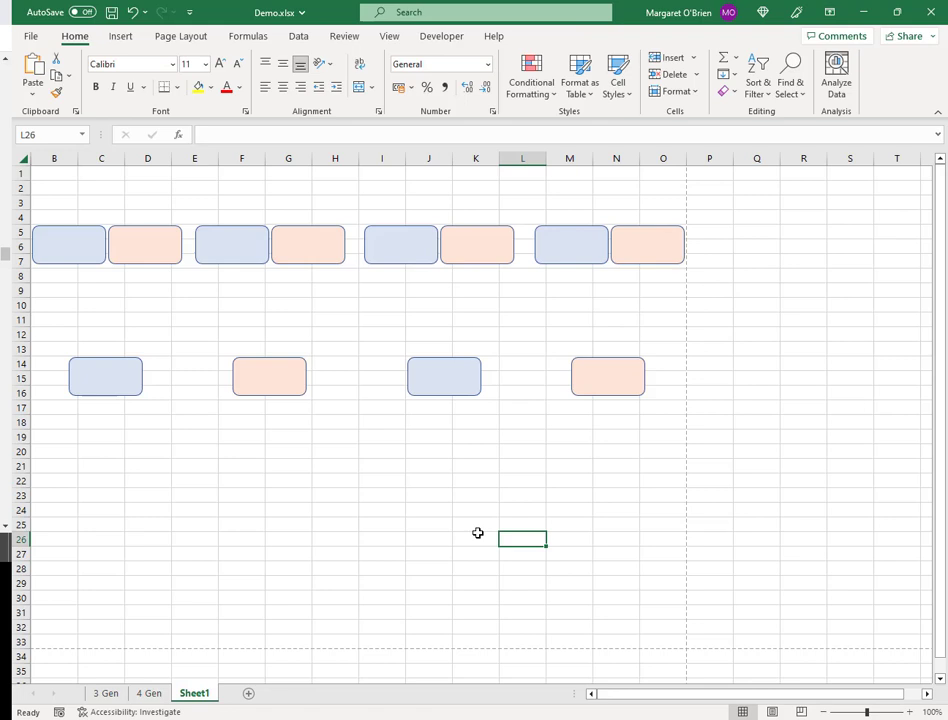
left_click(449, 366)
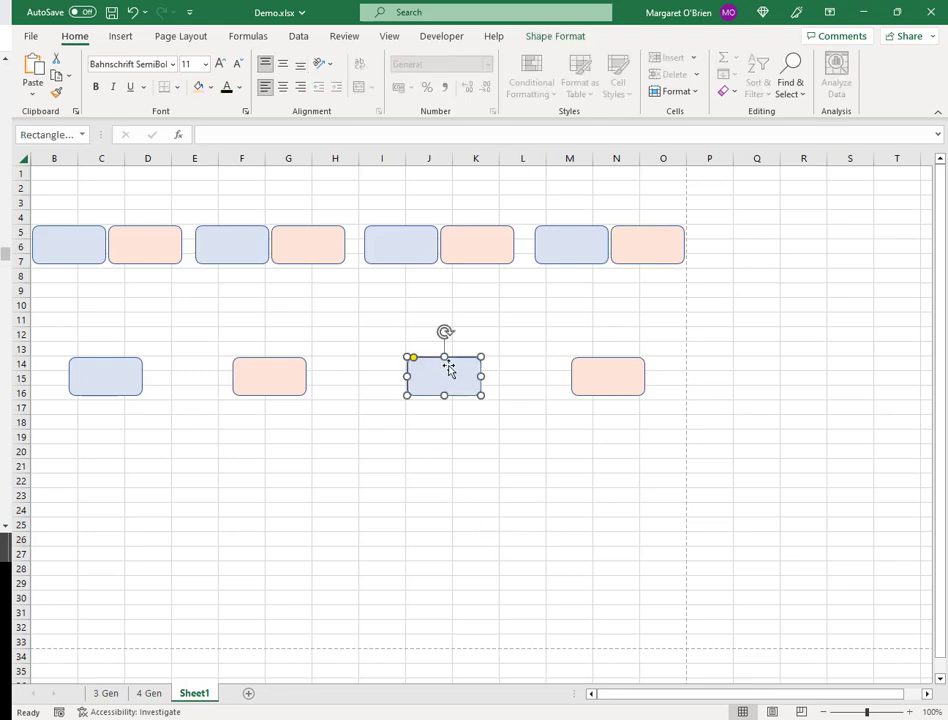
key("Left")
key("Left")
key("Left")
key("Left")
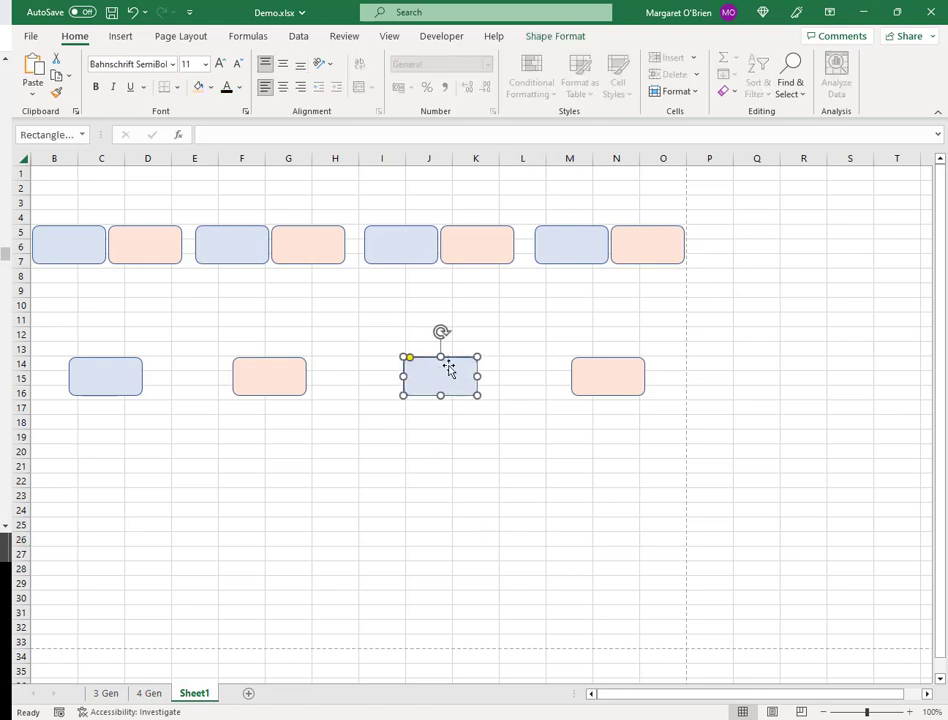
left_click(554, 469)
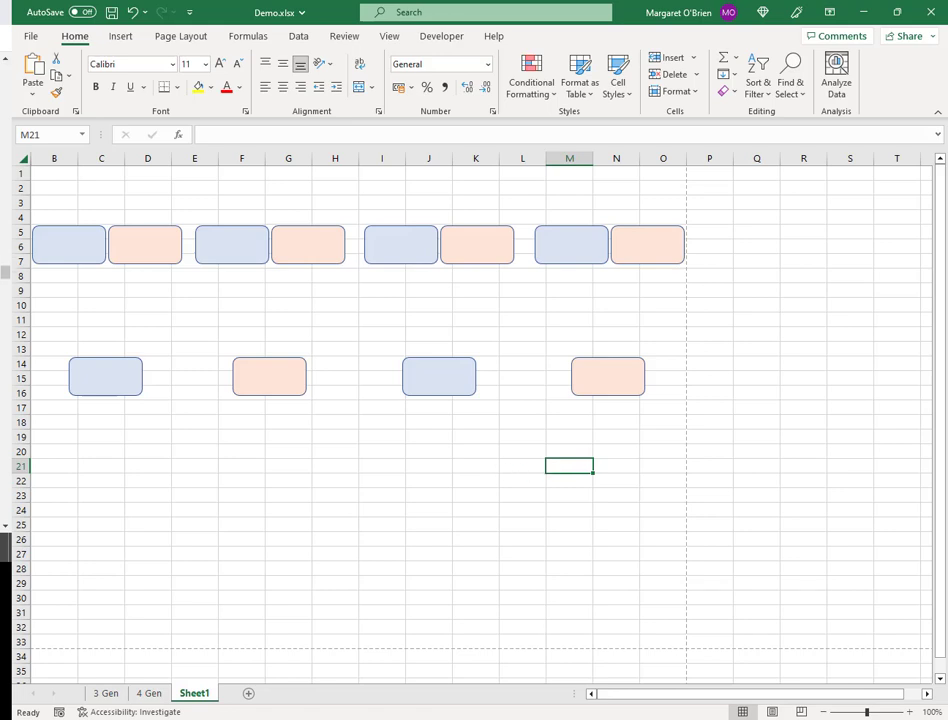
- Copy the blue box to columns D–E and the peach box to K–L in rows 23–25
left_click(123, 378)
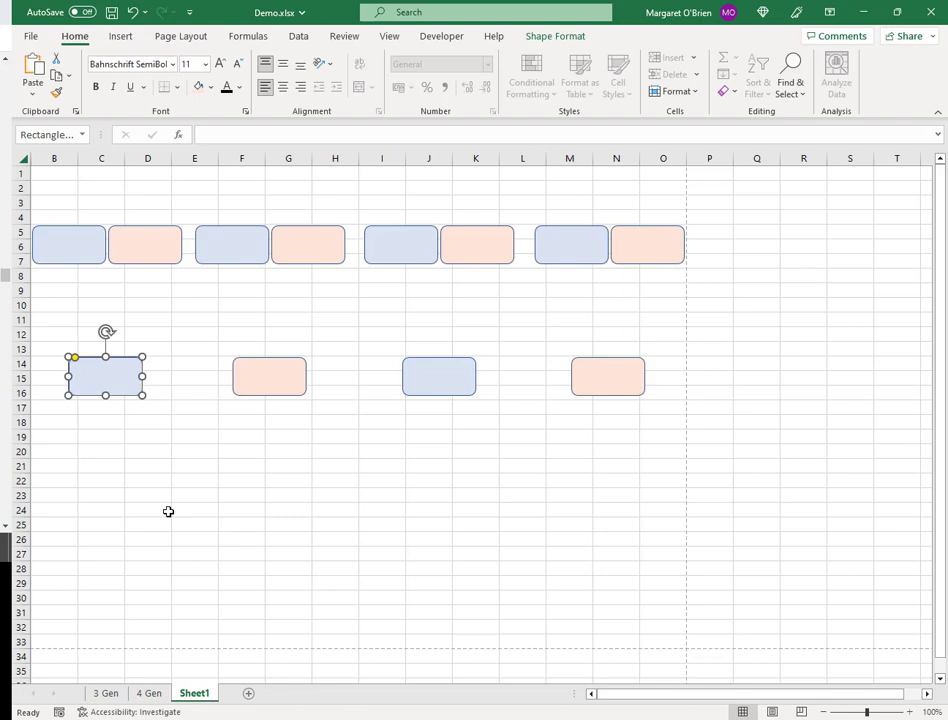
key("ctrl+d")
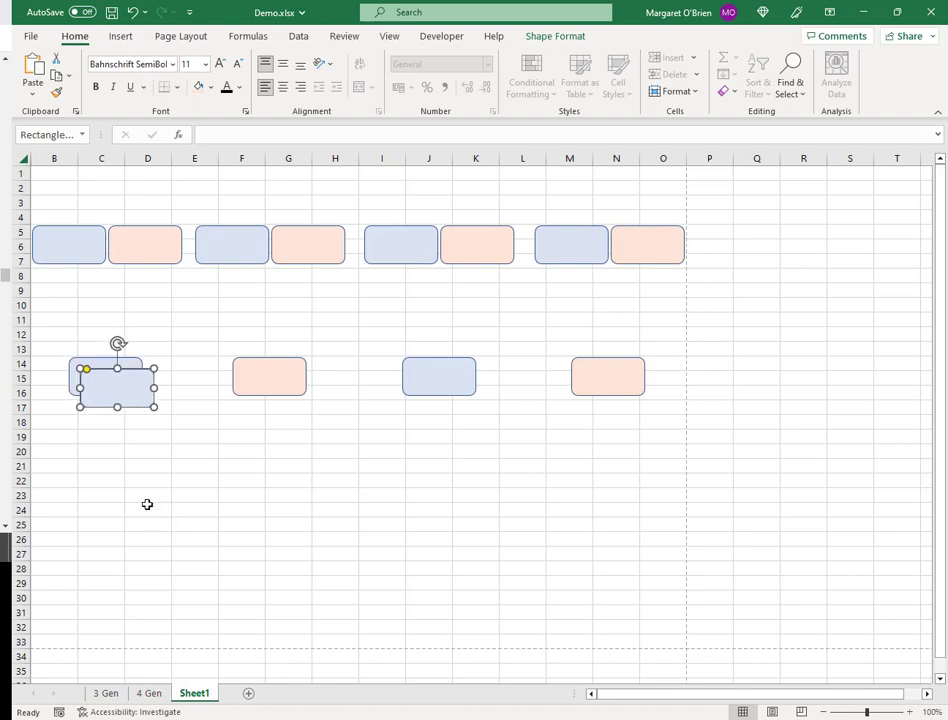
left_click_drag(114, 386, 186, 510)
key("Escape")
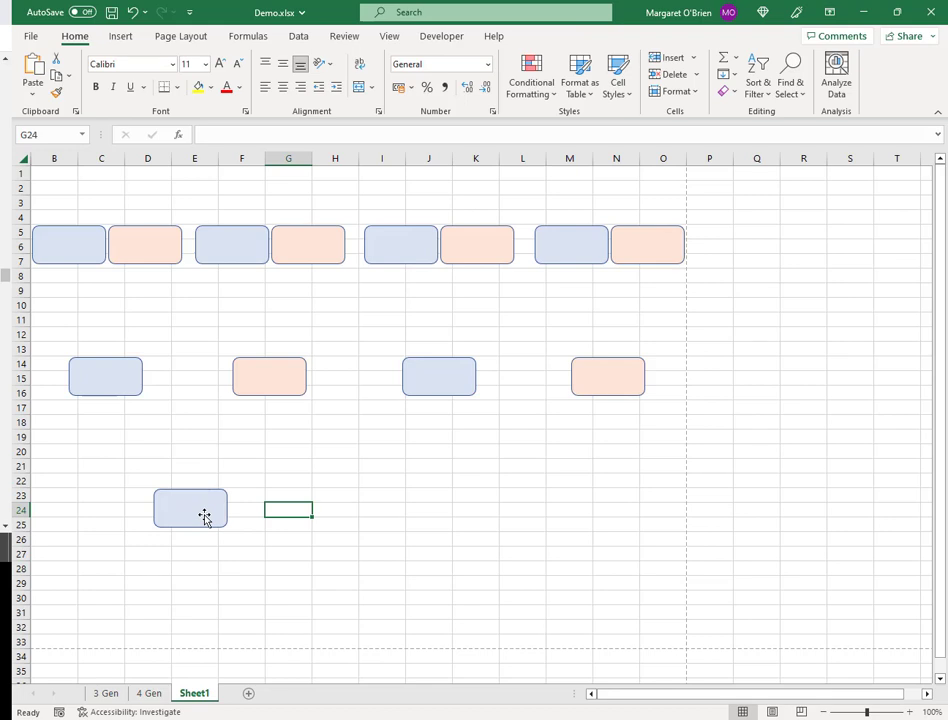
left_click(279, 383)
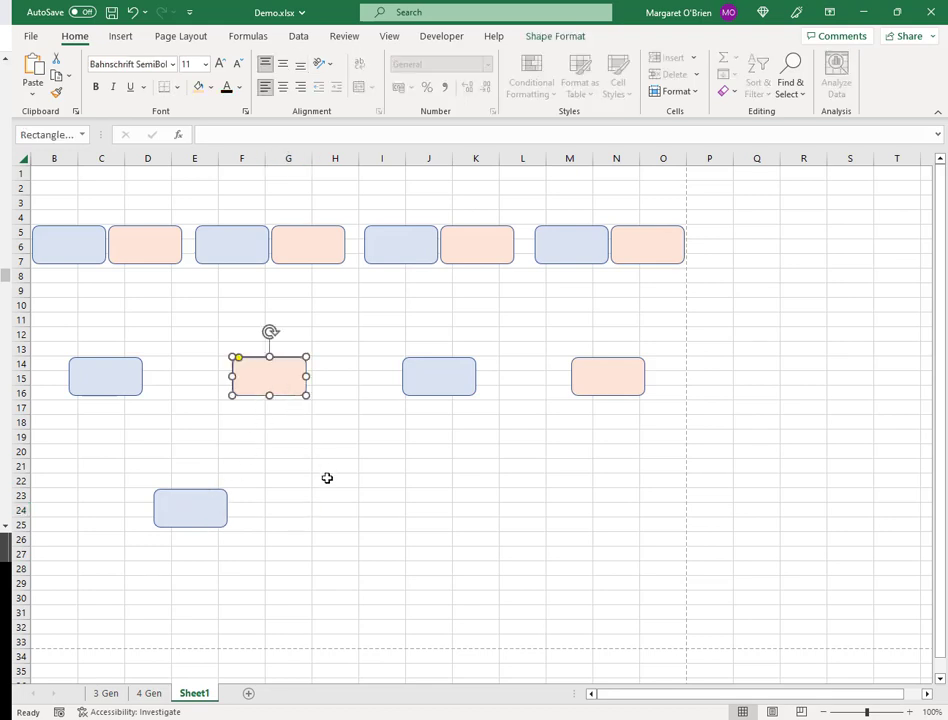
left_click_drag(275, 384, 494, 509)
- Copy the row-23 peach name box down to rows 29–31, columns H–I
left_click(480, 557)
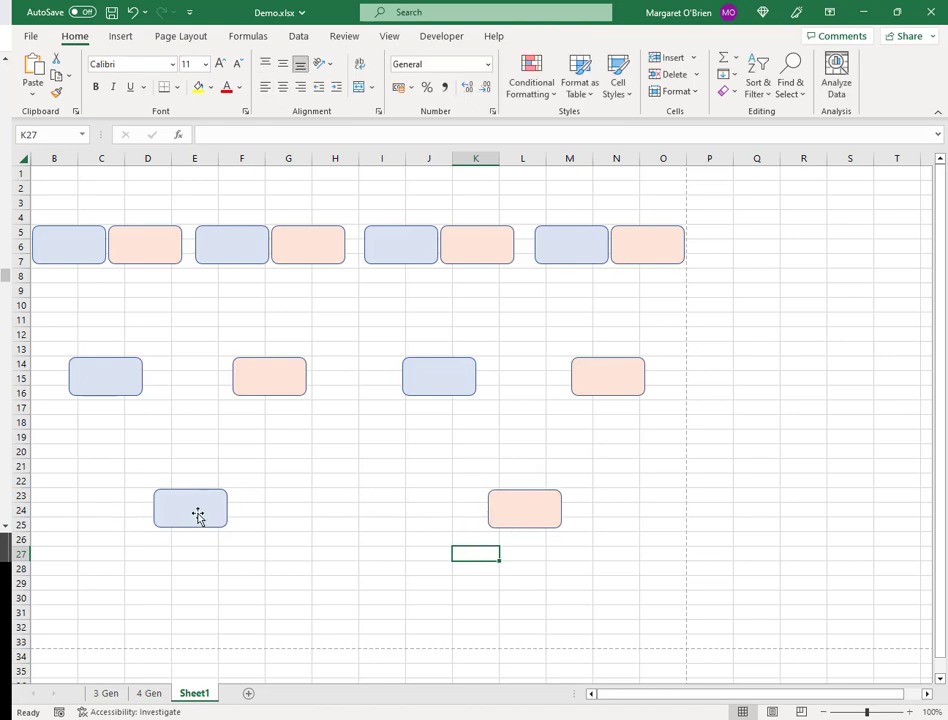
left_click(546, 515)
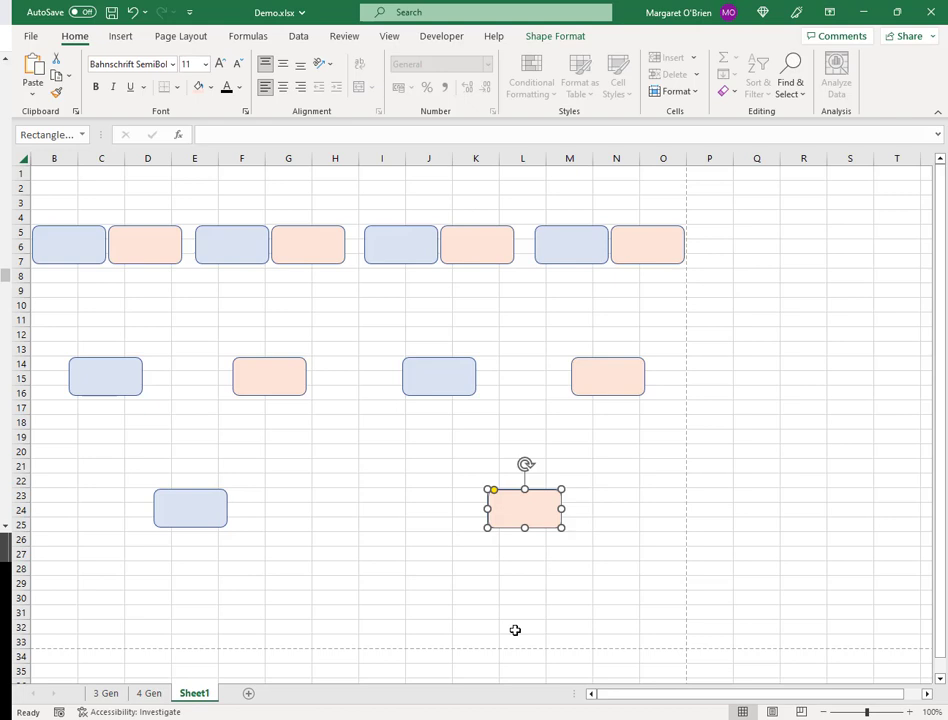
left_click_drag(540, 525, 368, 600)
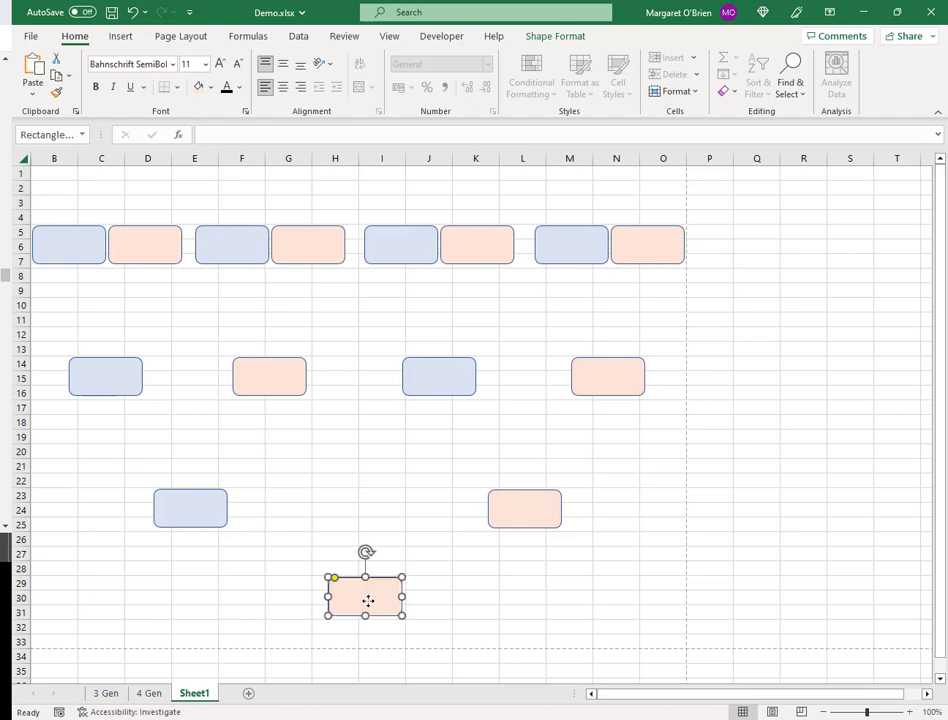
left_click(290, 318)
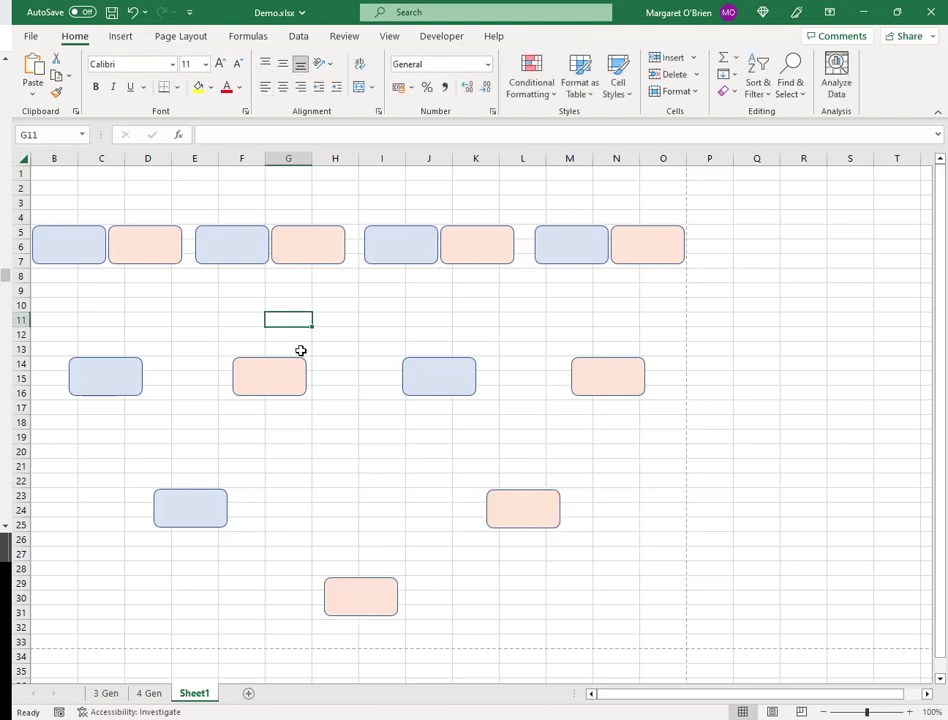
left_click(415, 641)
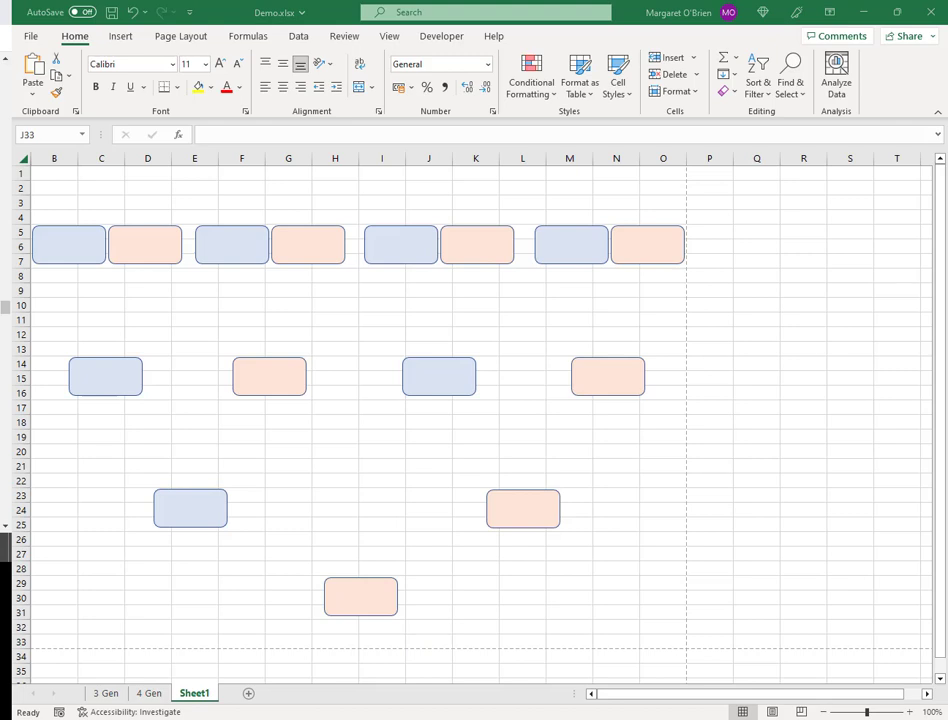
left_click(149, 698)
left_click(149, 694)
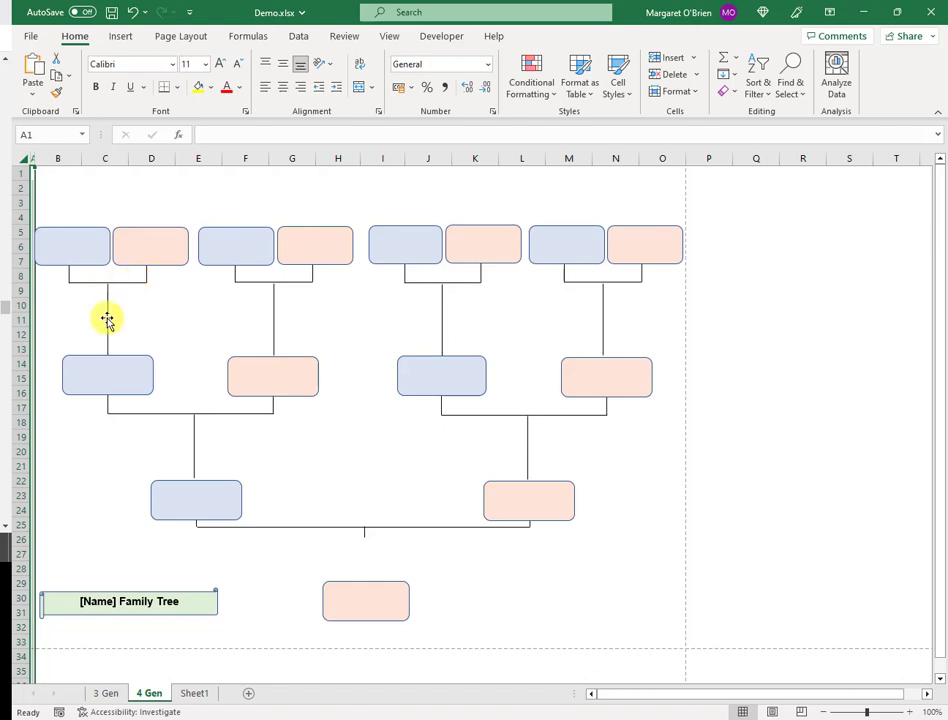
left_click(196, 694)
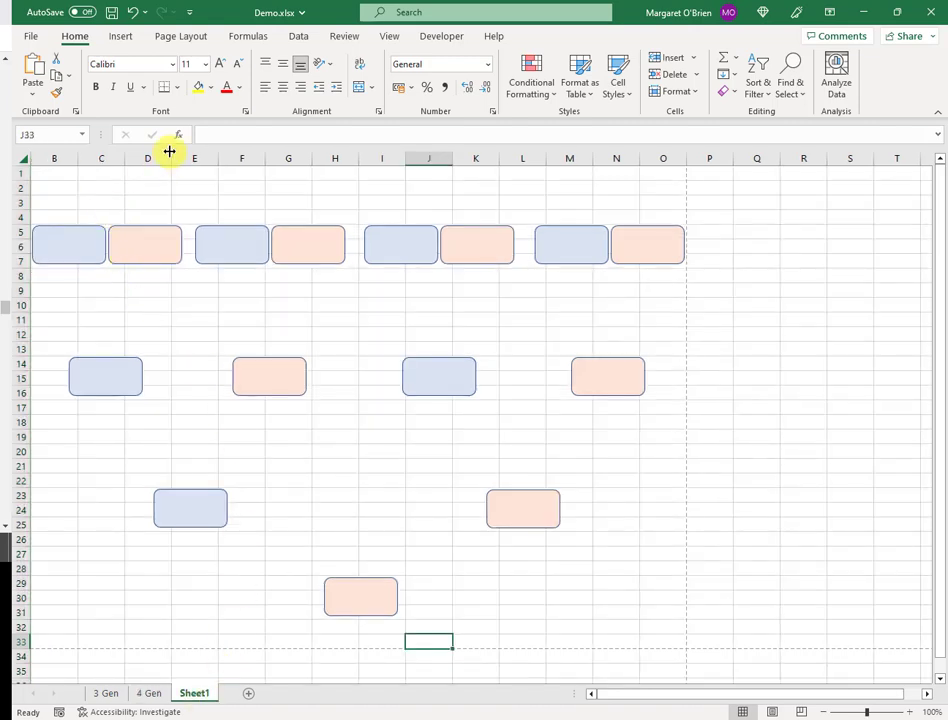
- Pick the straight Line from the Lines group of the Insert > Illustrations > Shapes gallery
left_click(118, 38)
left_click(185, 80)
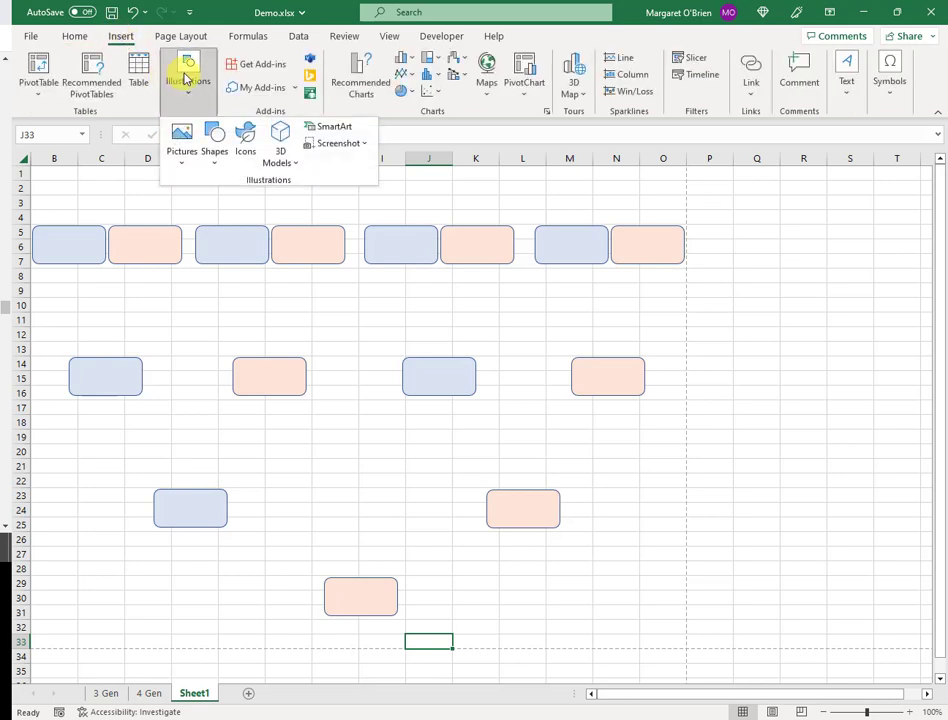
left_click(212, 152)
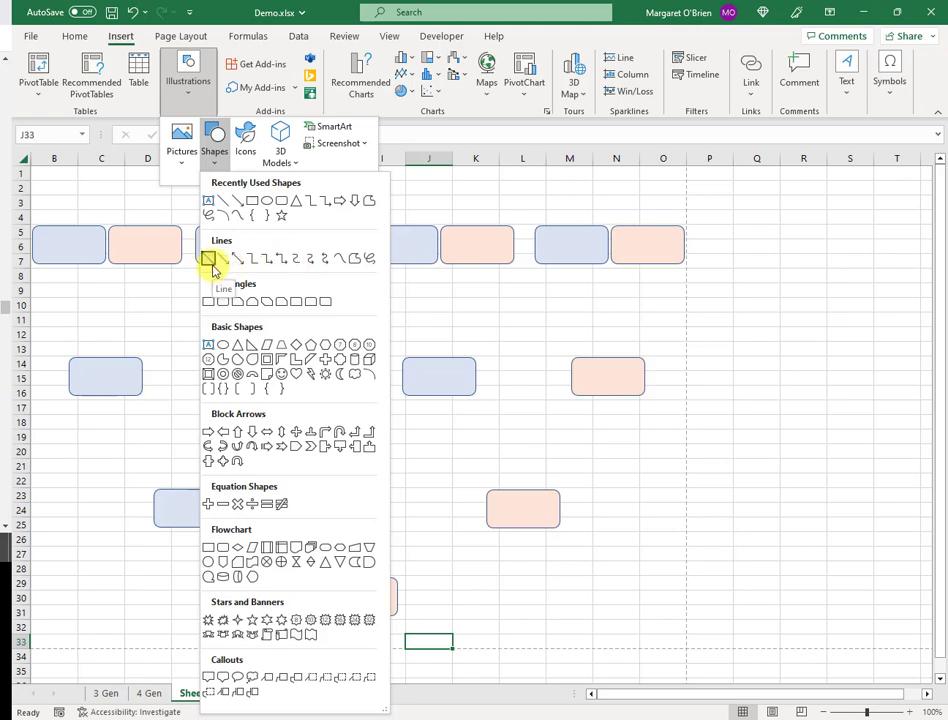
left_click(209, 259)
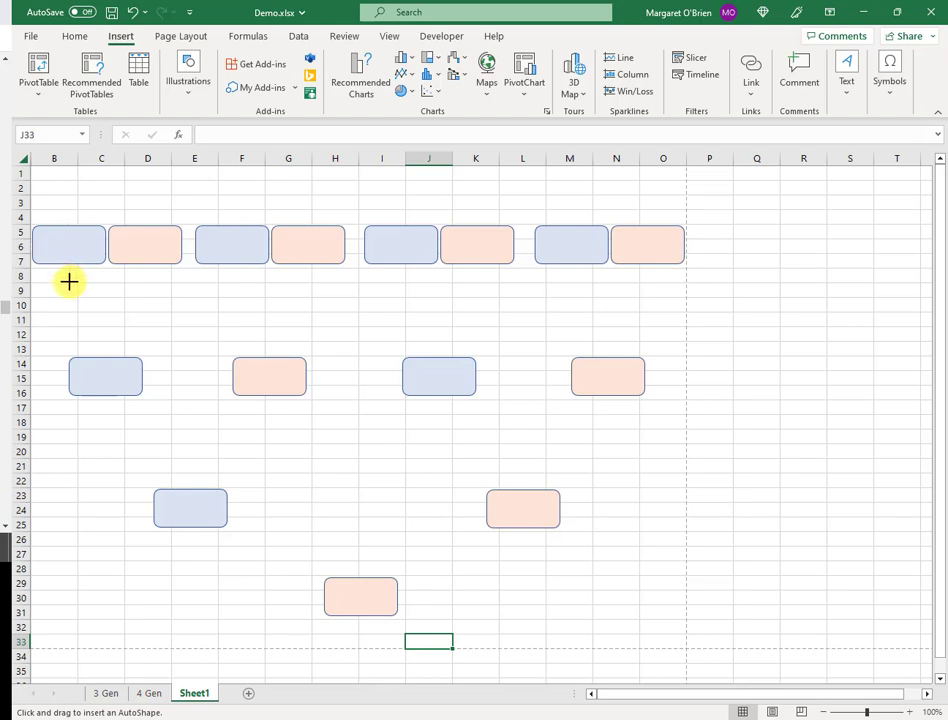
- Draw a short line below the first blue box and give it the Subtle Line - Dark 1 style
left_click_drag(69, 284, 69, 265)
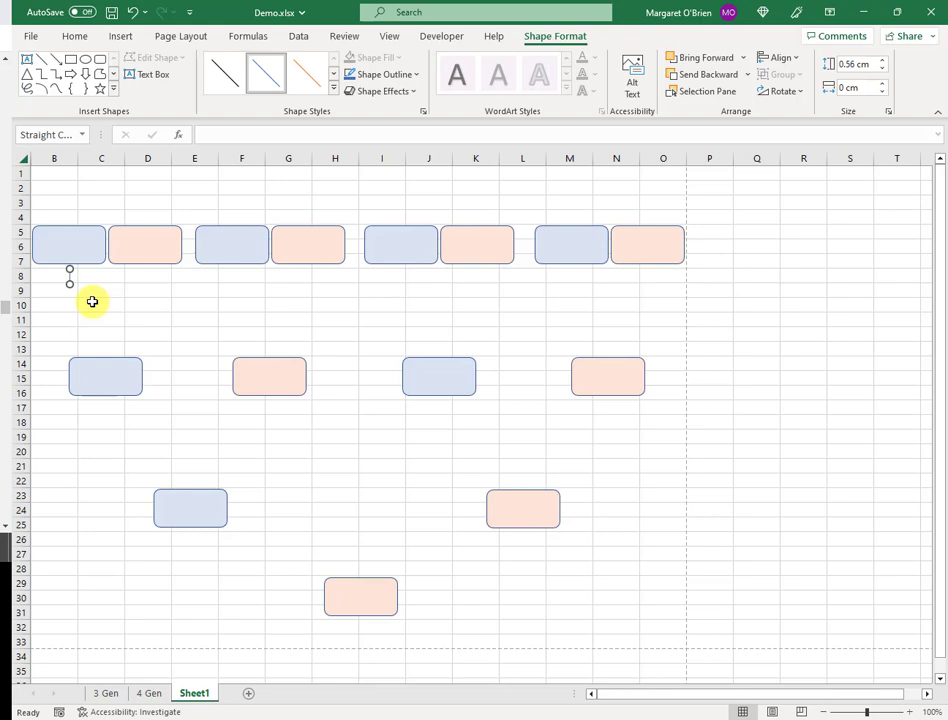
left_click(226, 80)
mouse_move(70, 284)
left_mouse_down()
mouse_move(74, 298)
mouse_move(71, 291)
left_mouse_up()
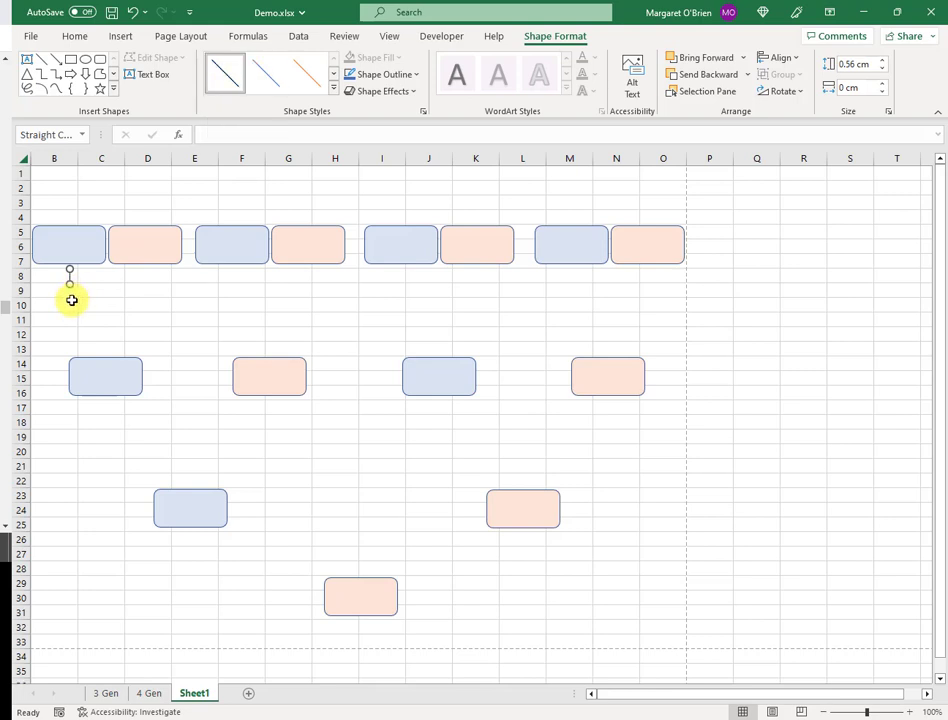
left_click(72, 300)
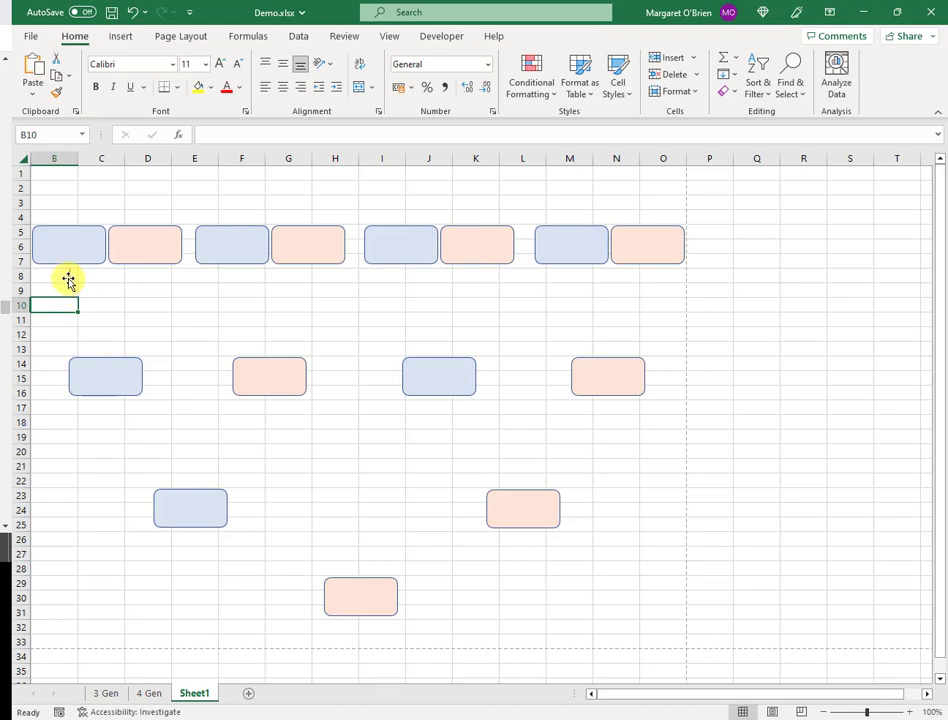
left_click(68, 280)
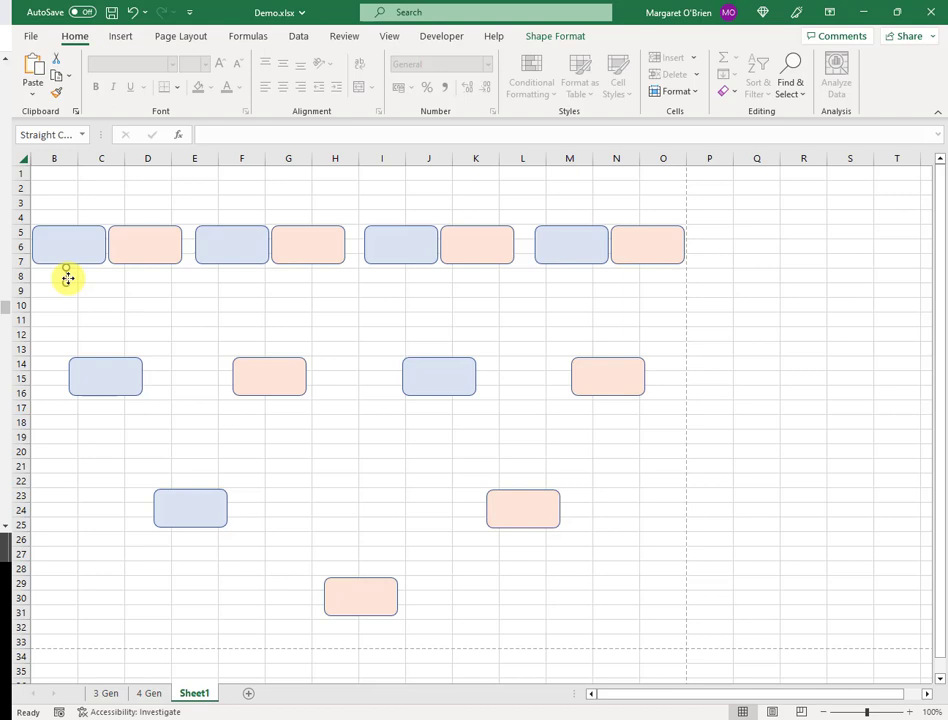
left_click(67, 279)
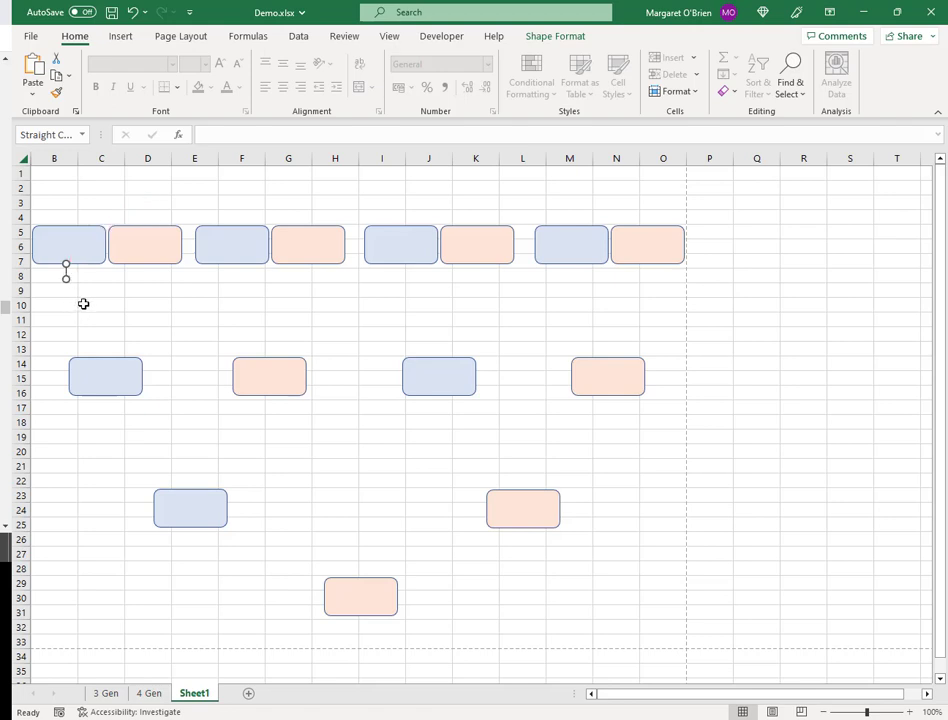
left_click(83, 303)
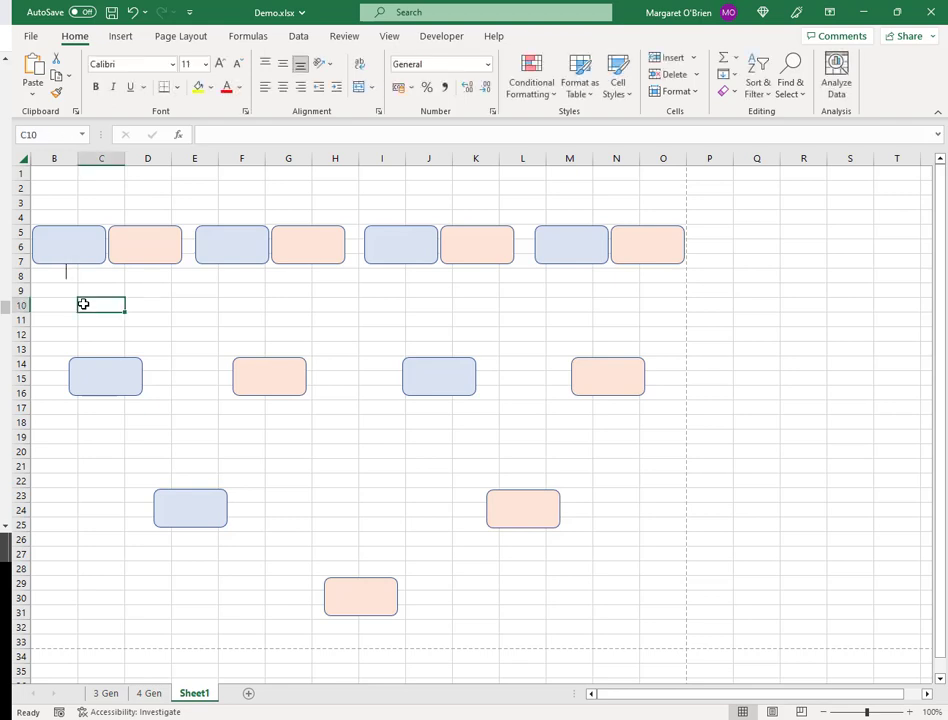
left_click(66, 276)
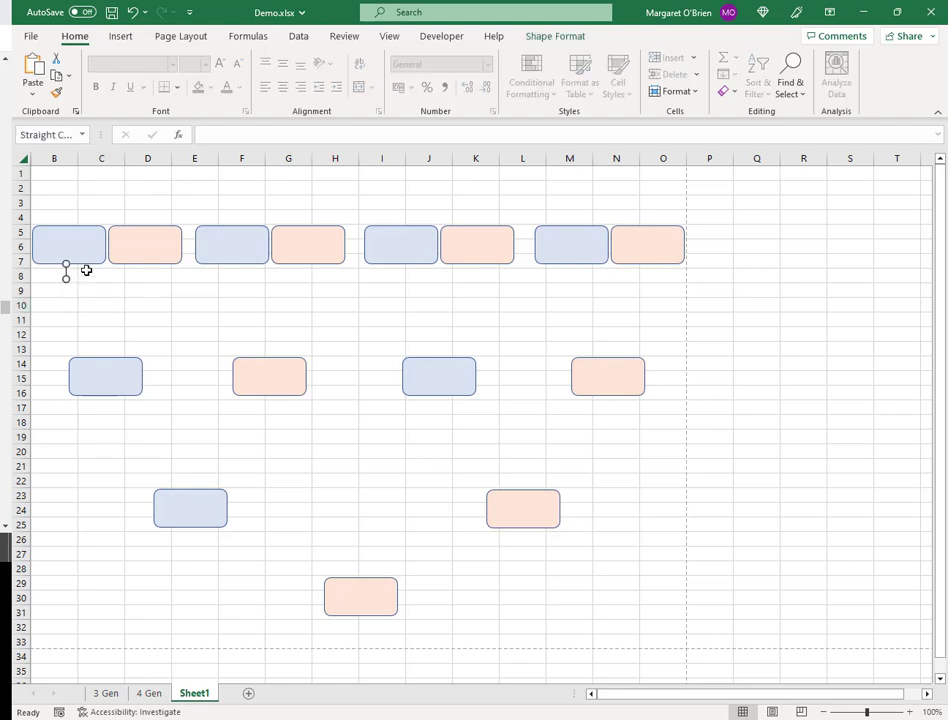
key("Escape")
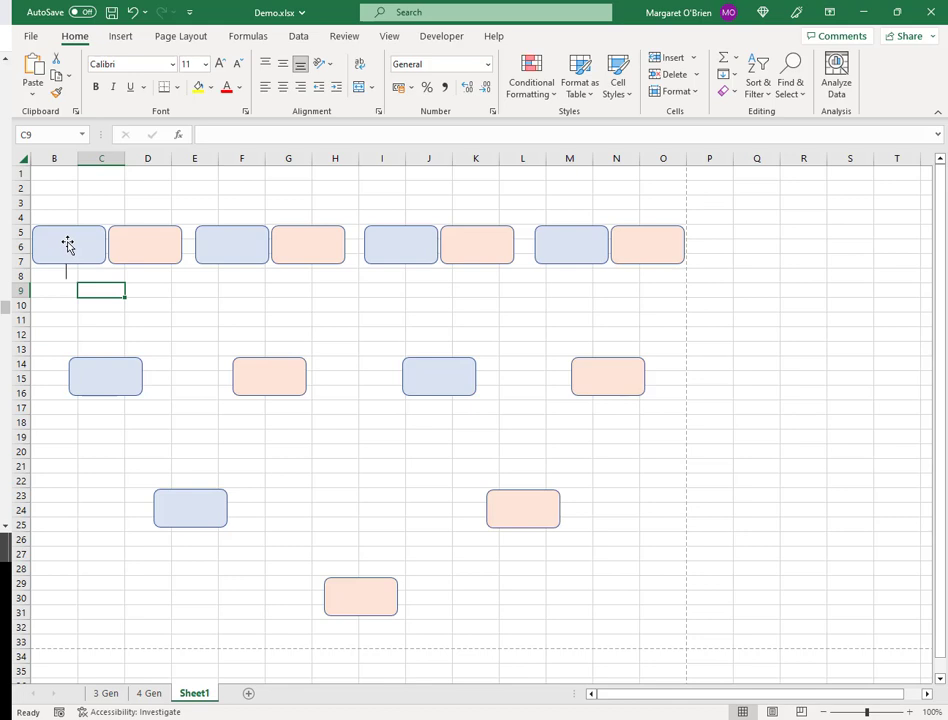
- Type Verylonglastna into the first blue name box
left_click(68, 245)
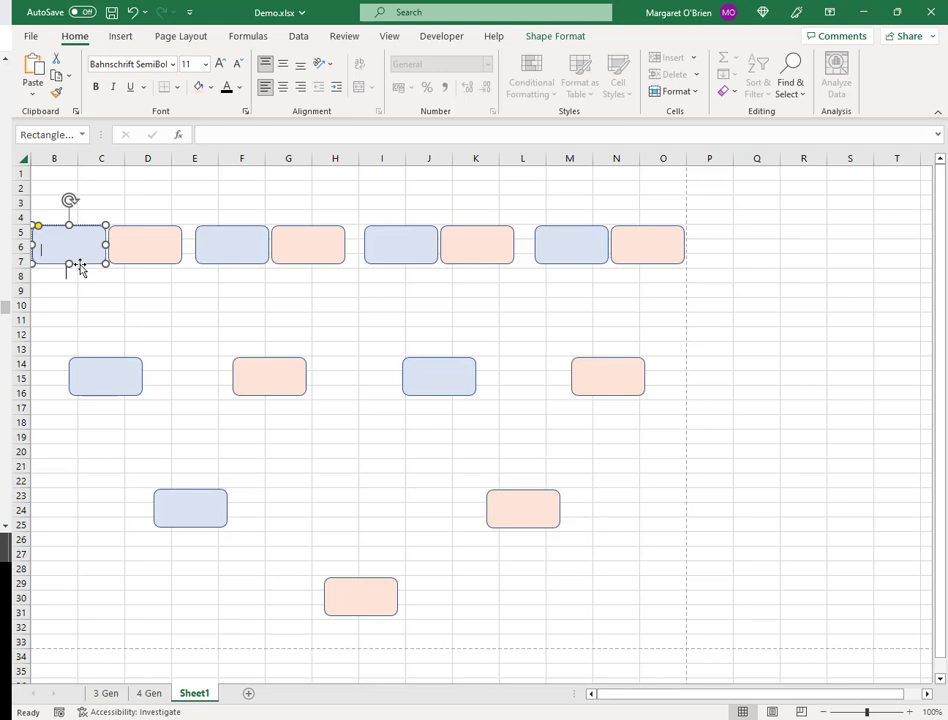
type("Verylonglastna")
key("Escape")
key("Escape")
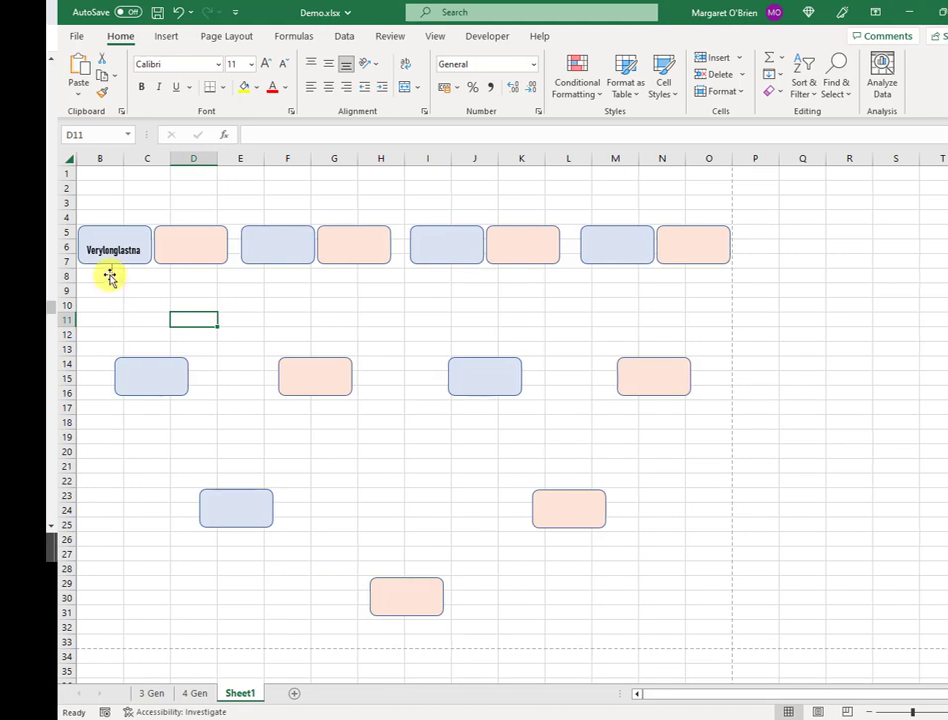
- Draw a short connector down from the Verylonglastna box, nudged slightly right
left_click_drag(110, 278, 112, 278)
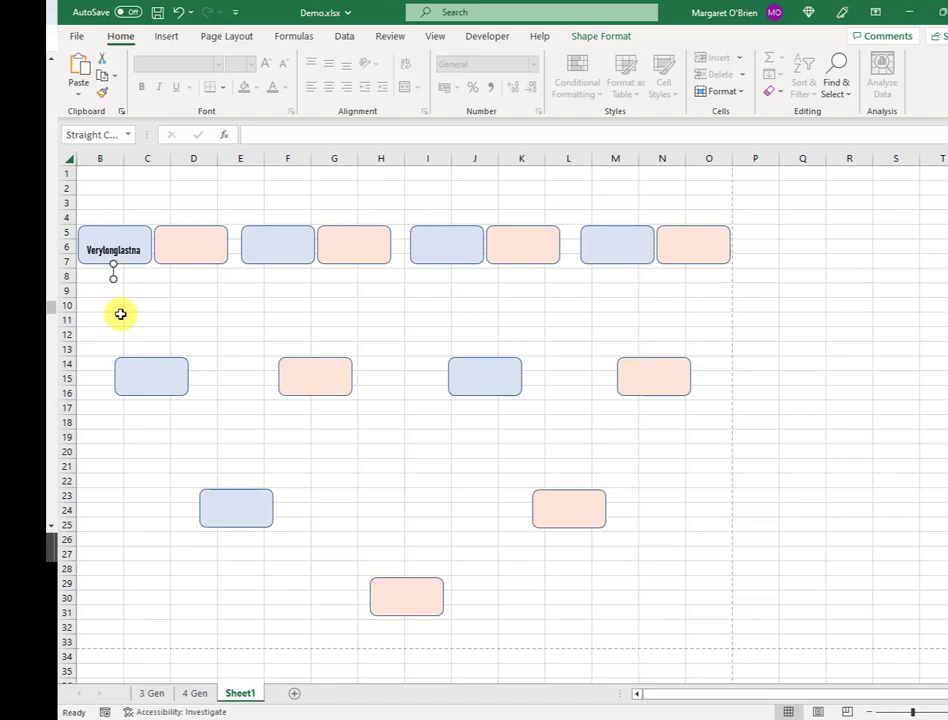
key("Right")
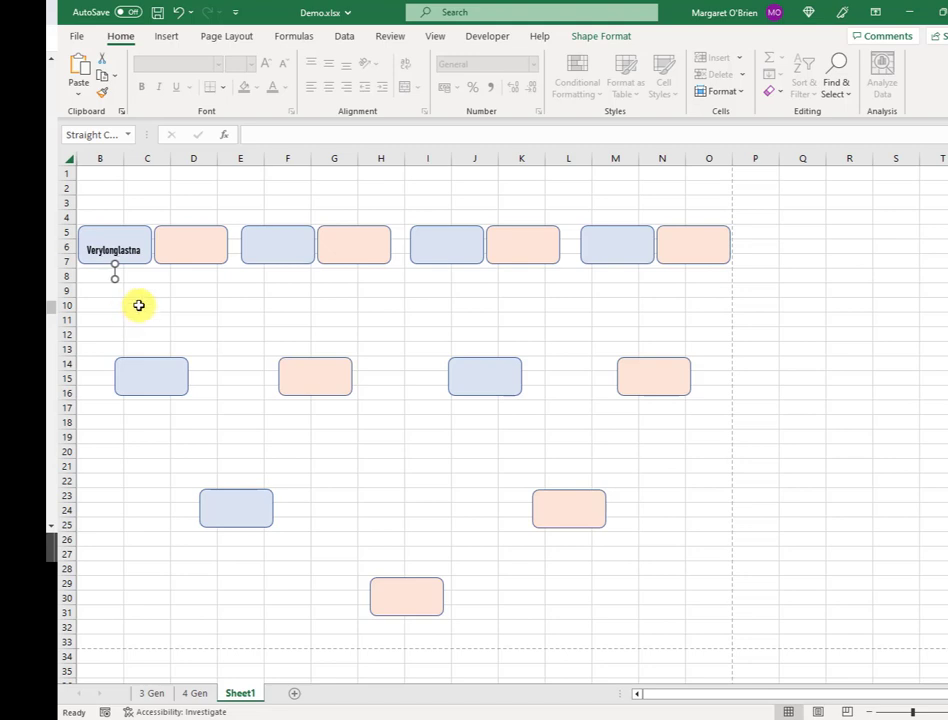
left_click(138, 303)
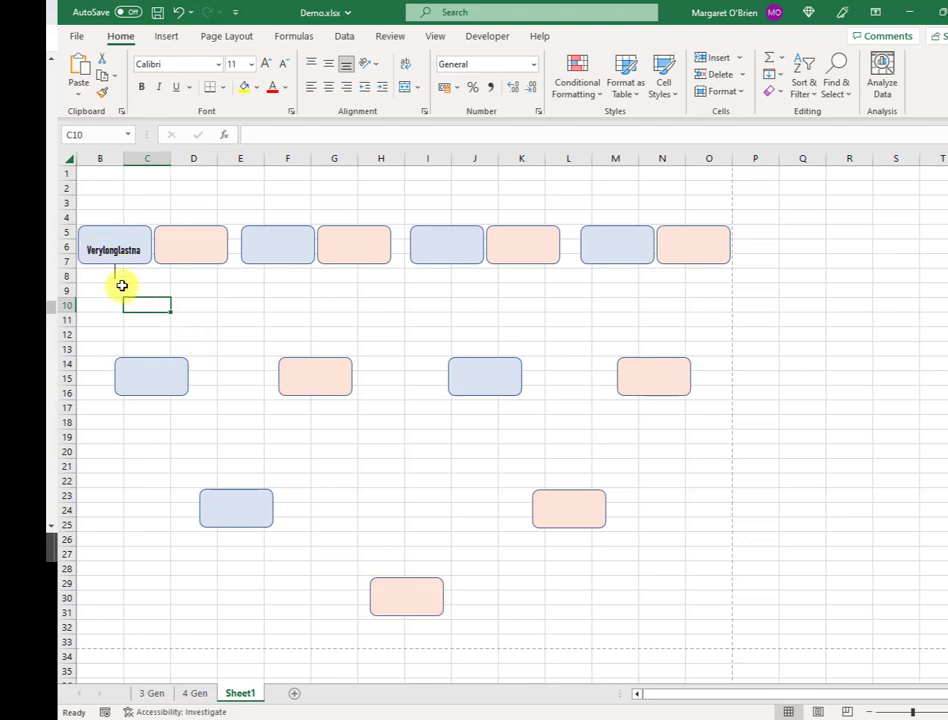
left_click(113, 278)
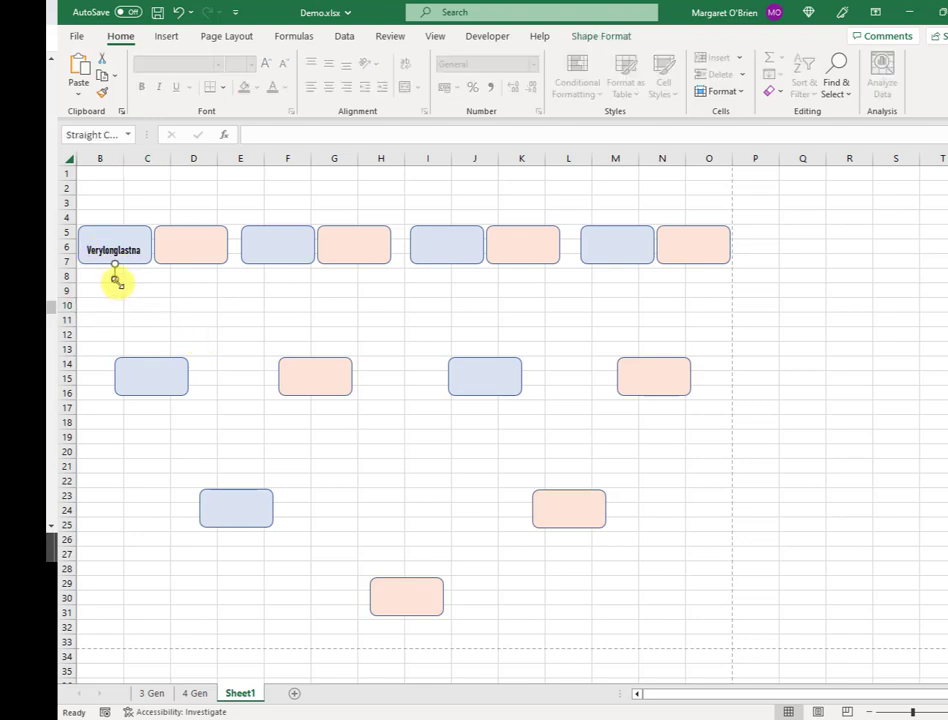
- Set the connector under Verylonglastna to a height of 1 cm in Size and Position
right_click(114, 272)
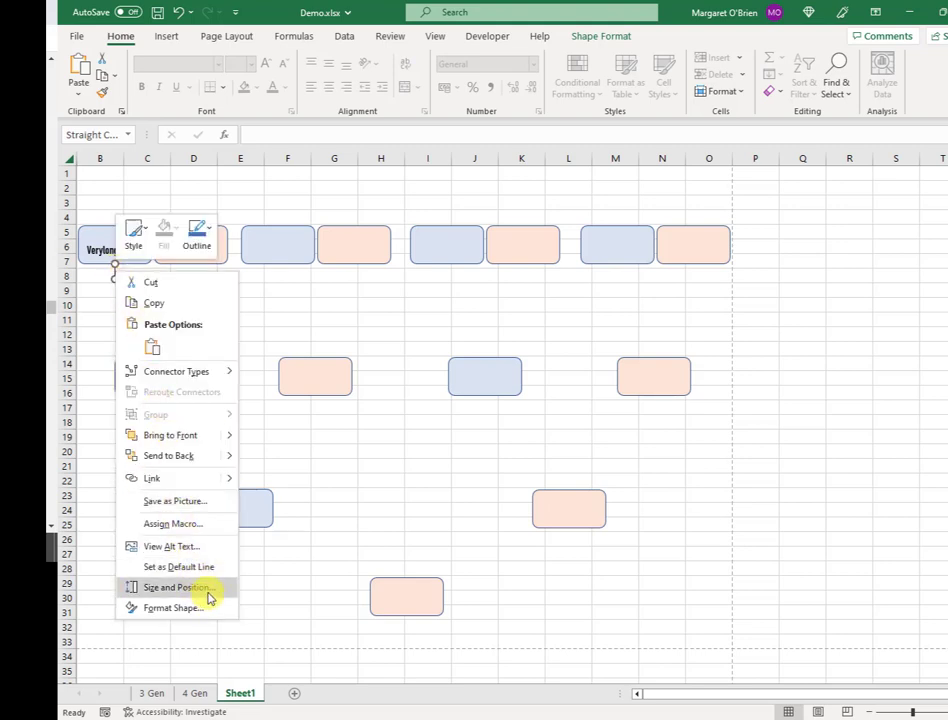
left_click(175, 588)
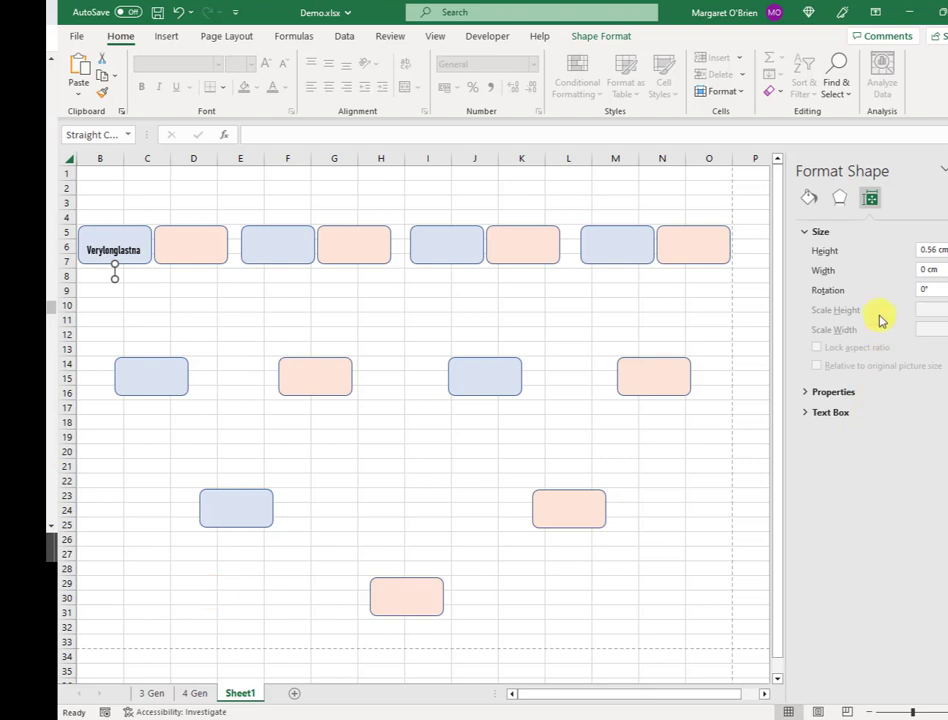
triple_click(934, 250)
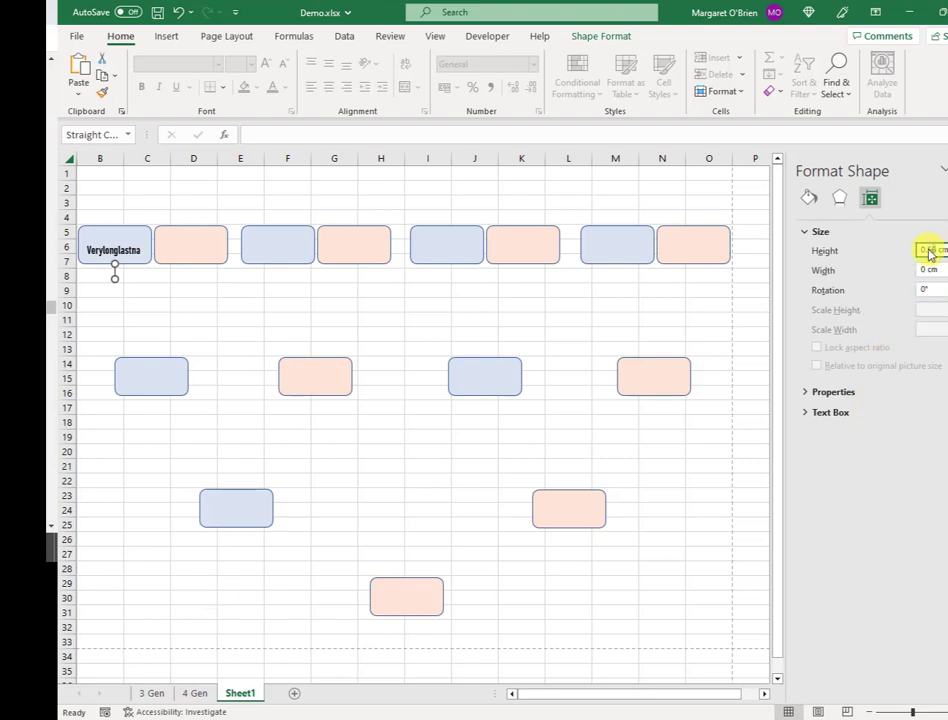
type("1")
key("Return")
left_click(186, 320)
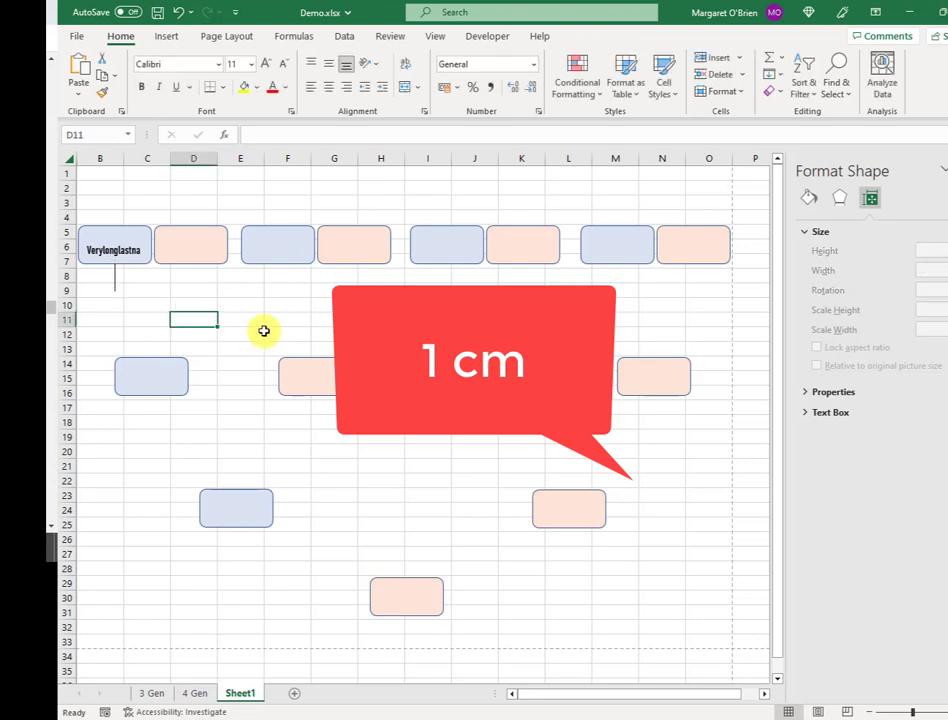
- Copy the 1 cm connector under the peach box and give that box the name Verylonglastna
left_click(115, 282)
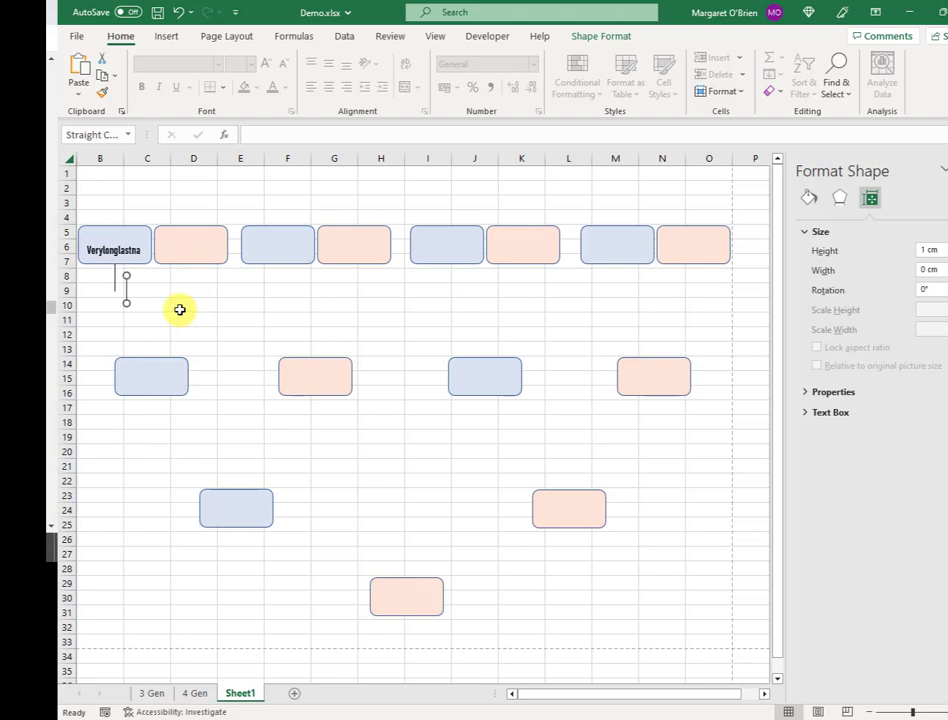
left_click_drag(124, 293, 200, 290)
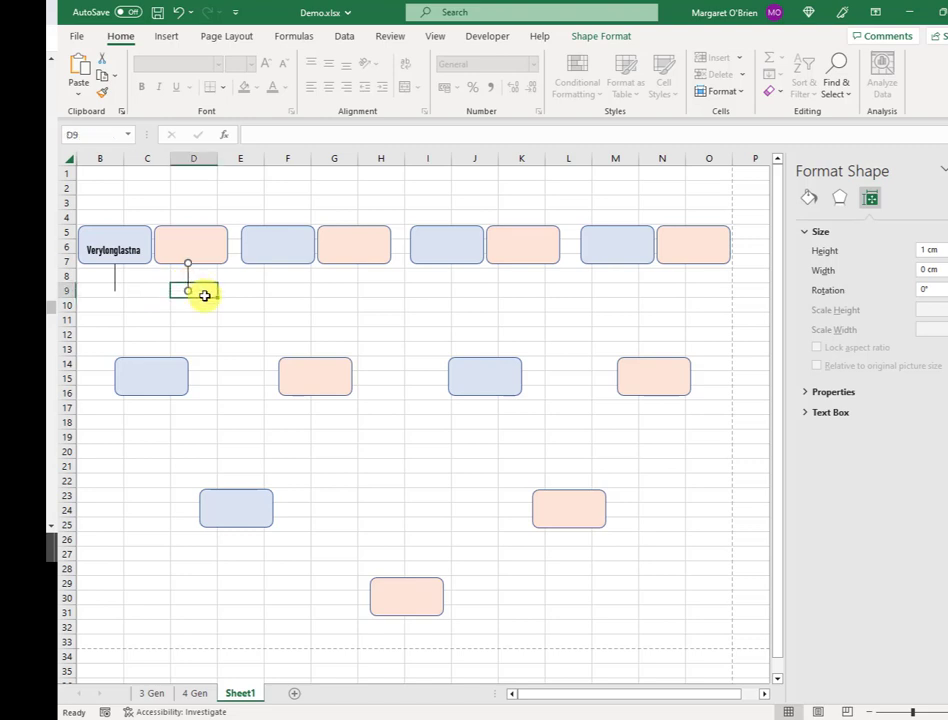
left_click(193, 290)
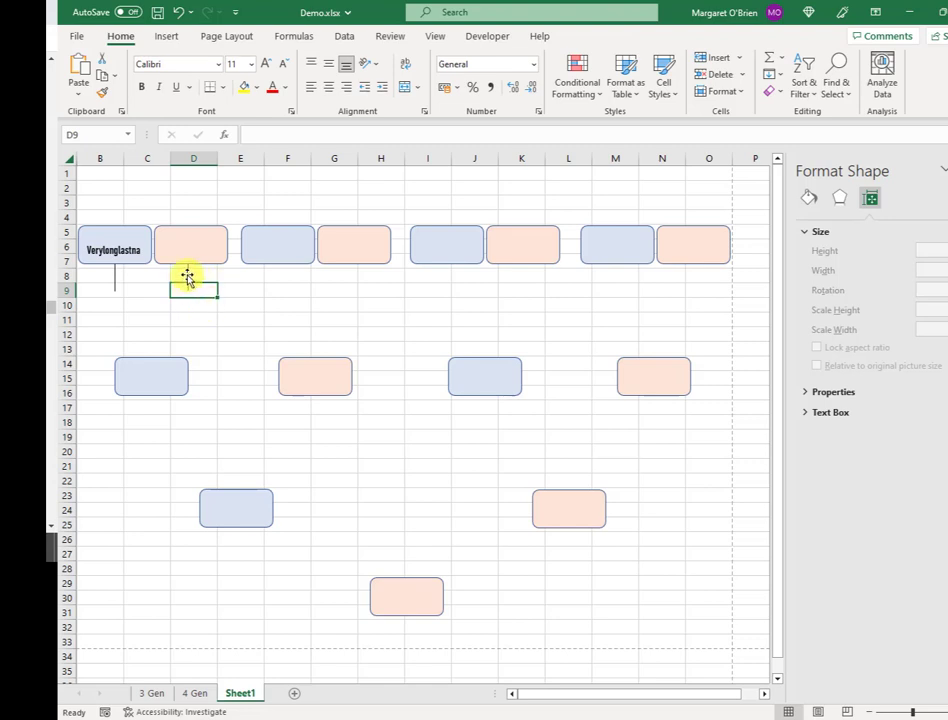
left_click(187, 276)
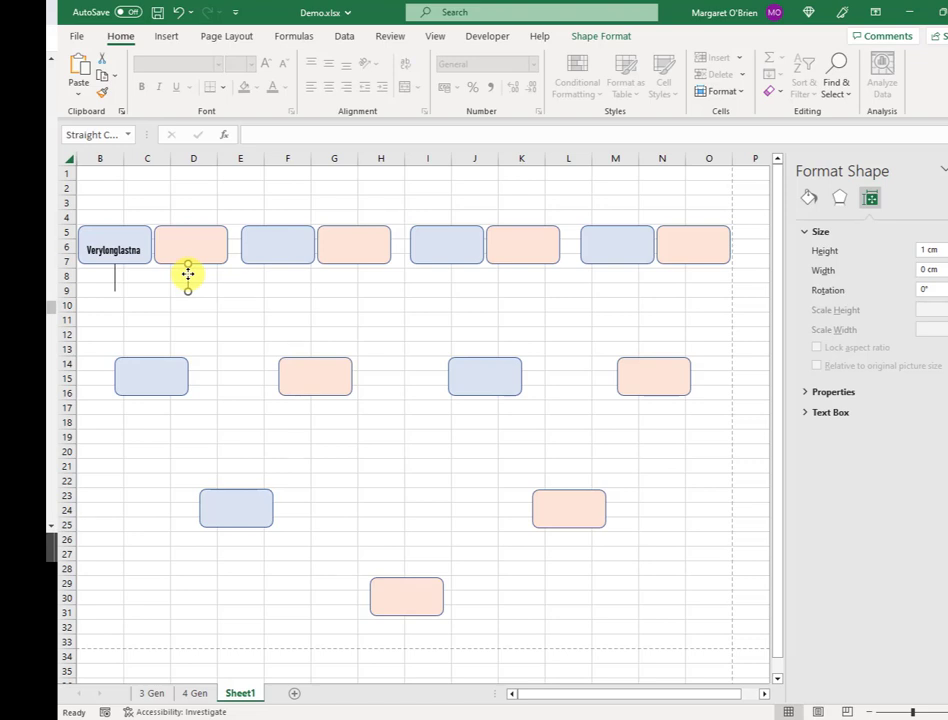
left_click(223, 308)
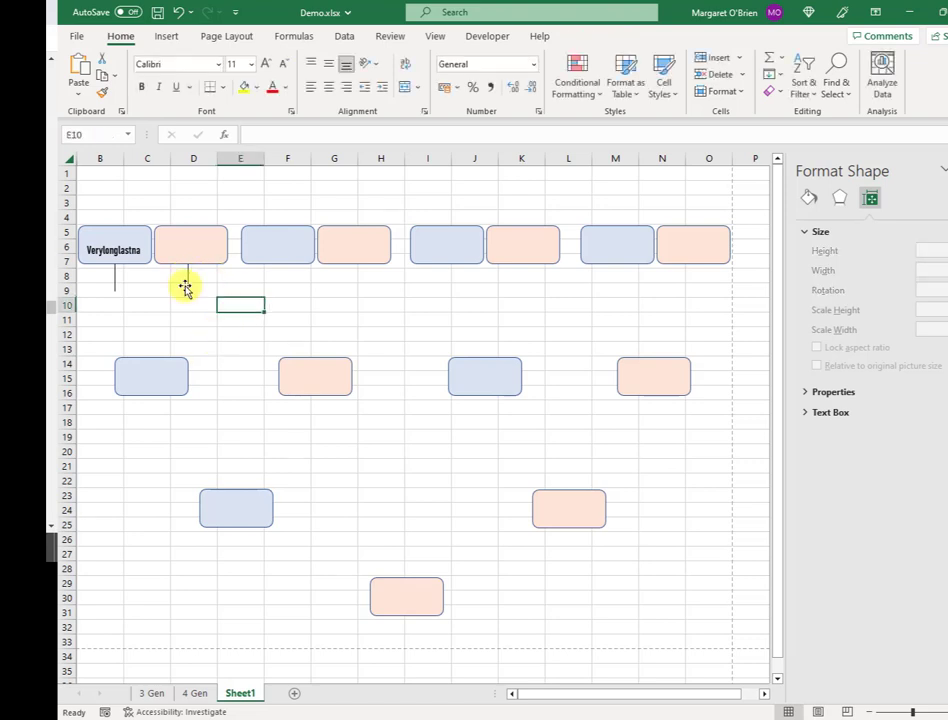
left_click(128, 252)
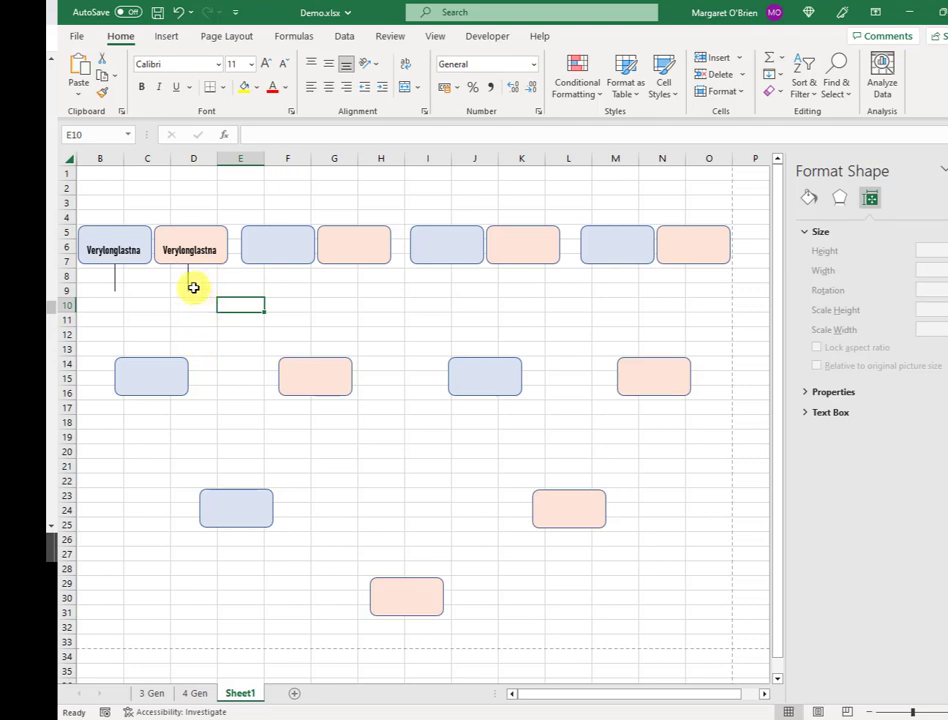
left_click(189, 277)
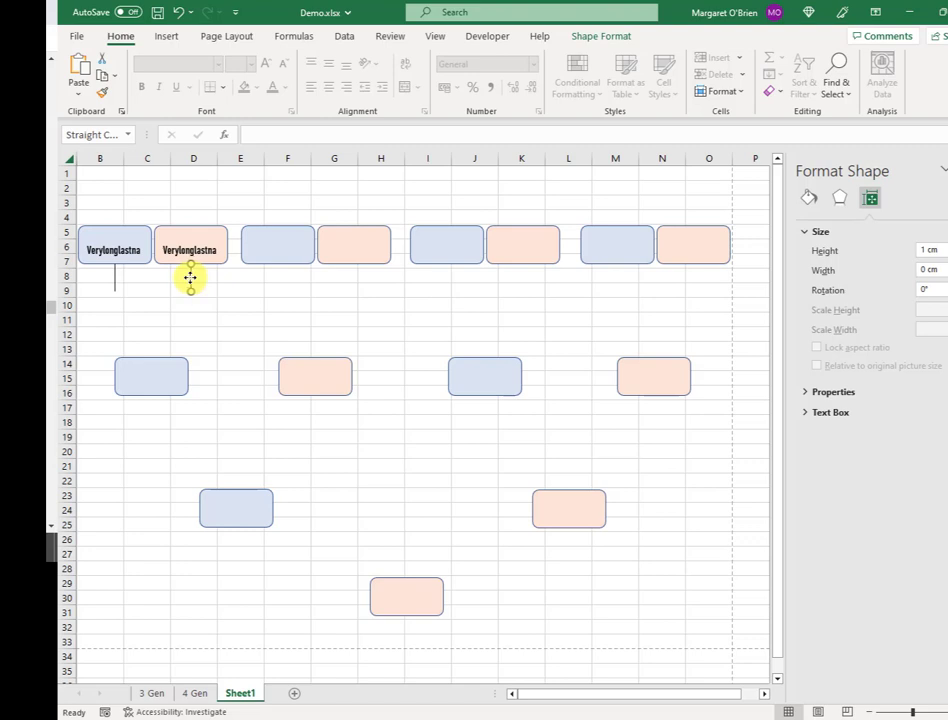
key("Escape")
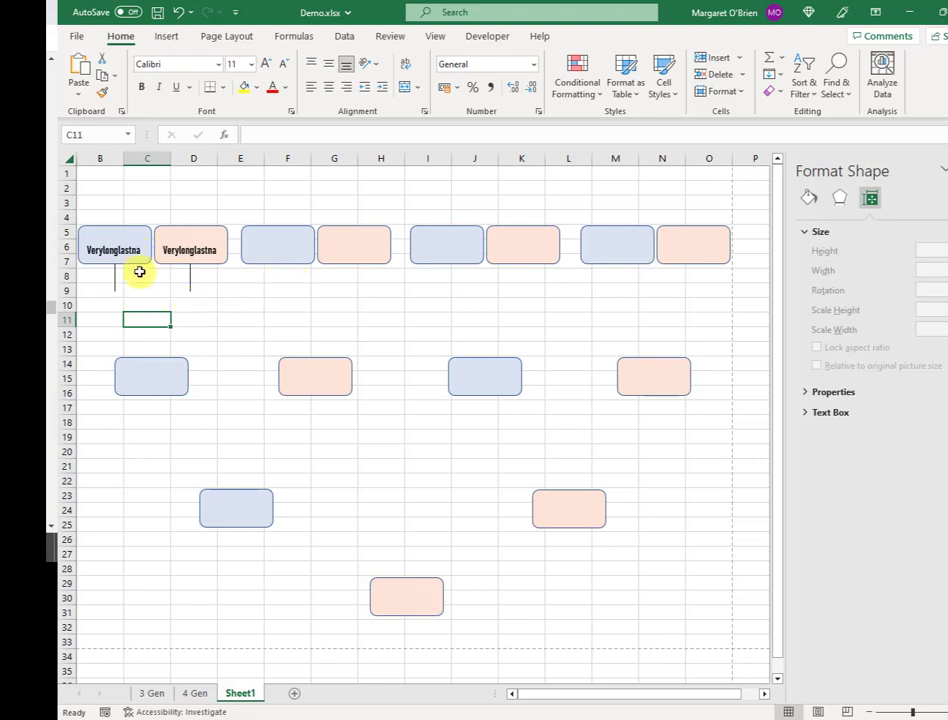
- Copy a connector as a horizontal line and nudge it to join both vertical connectors' lower ends
left_click(116, 286)
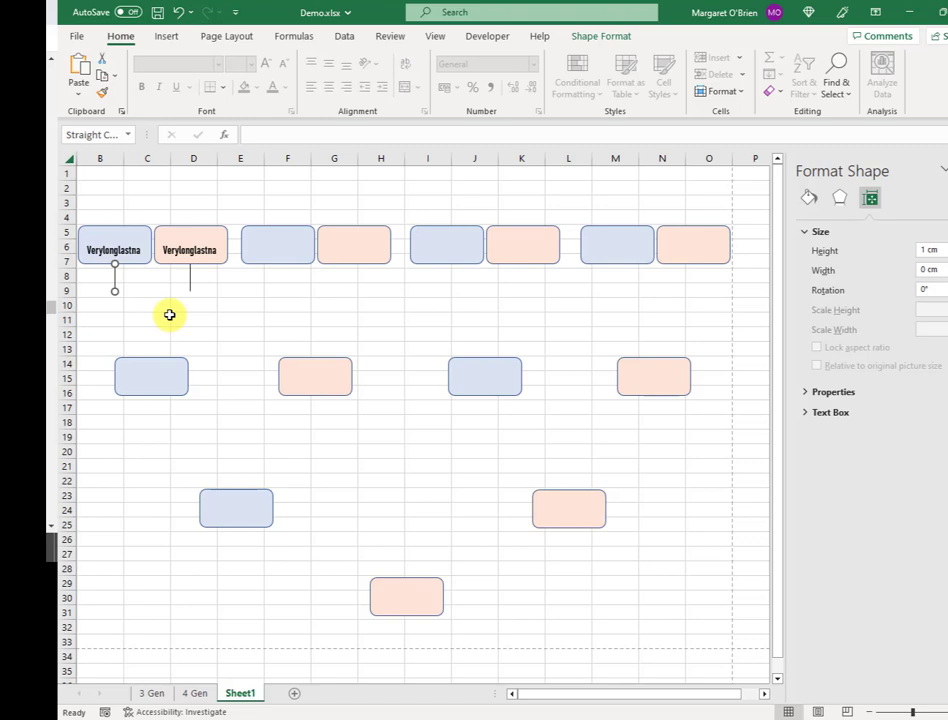
left_click_drag(116, 284, 190, 300)
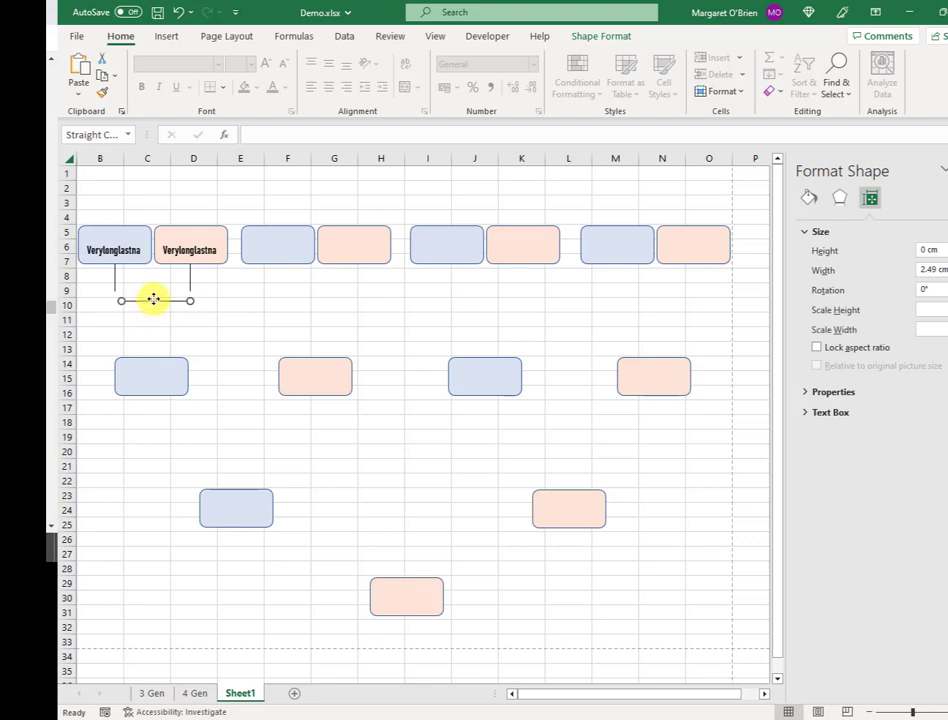
left_click_drag(153, 299, 153, 298)
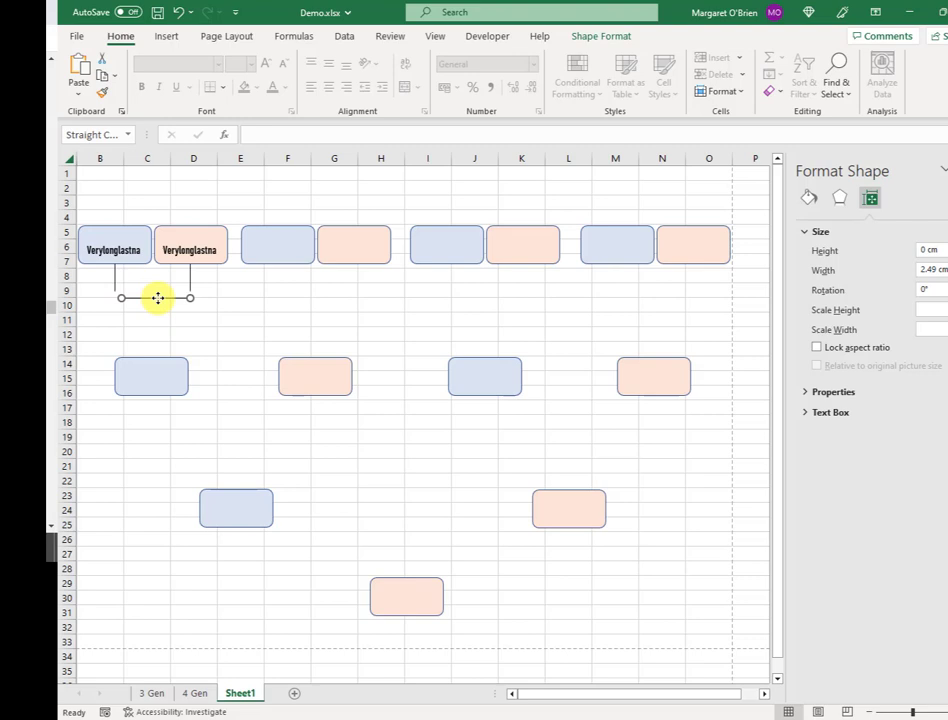
key("Left")
key("Left")
key("Left")
key("Left")
key("Left")
key("Left")
key("Left")
key("Up")
key("Up")
key("Up")
key("Up")
key("Up")
left_click(154, 319)
key("Down")
key("Right")
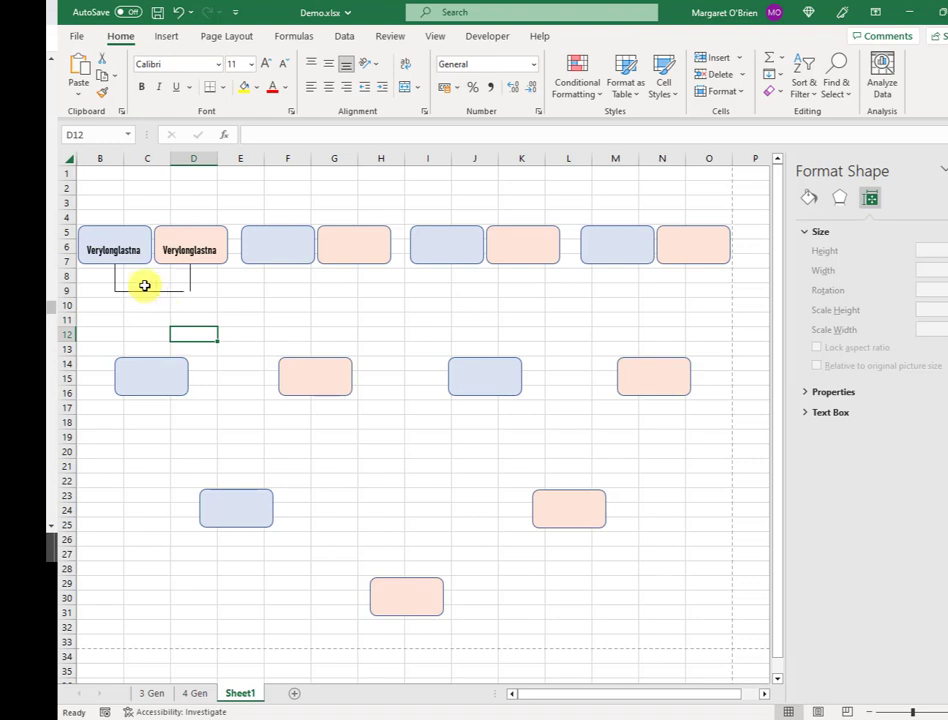
- Widen the horizontal connector from 2.6 cm to 2.7 cm so it meets both drops
left_click(138, 290)
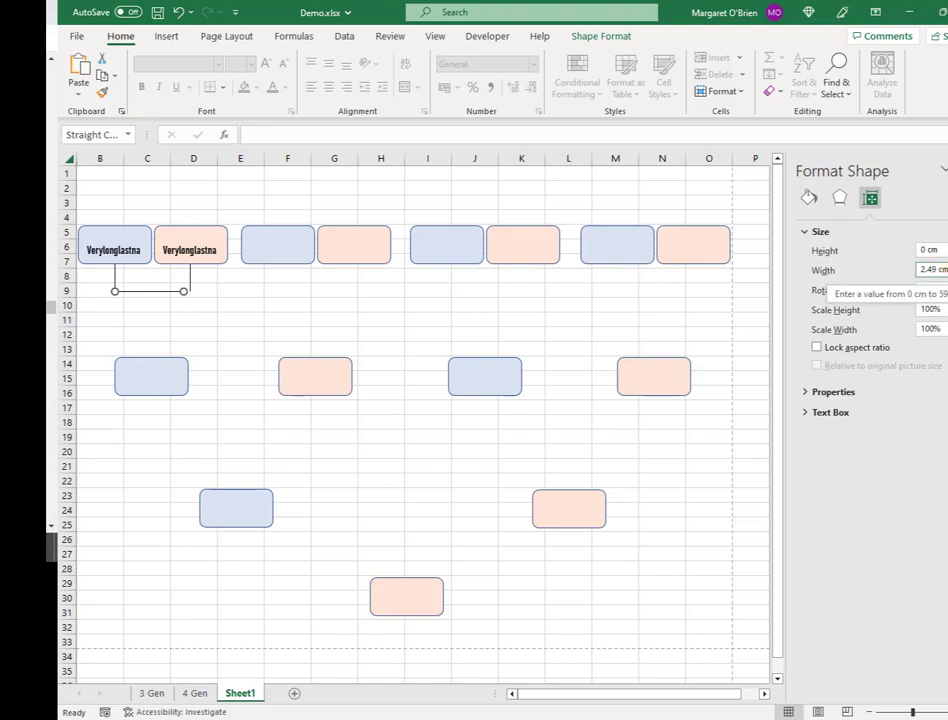
type("2.6")
key("Return")
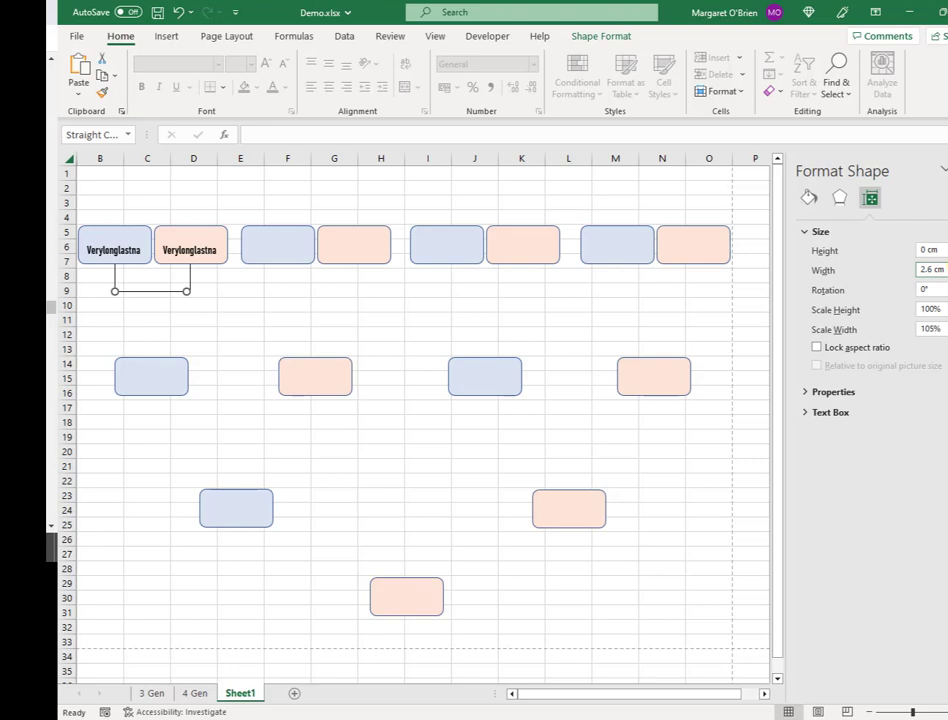
key("Up")
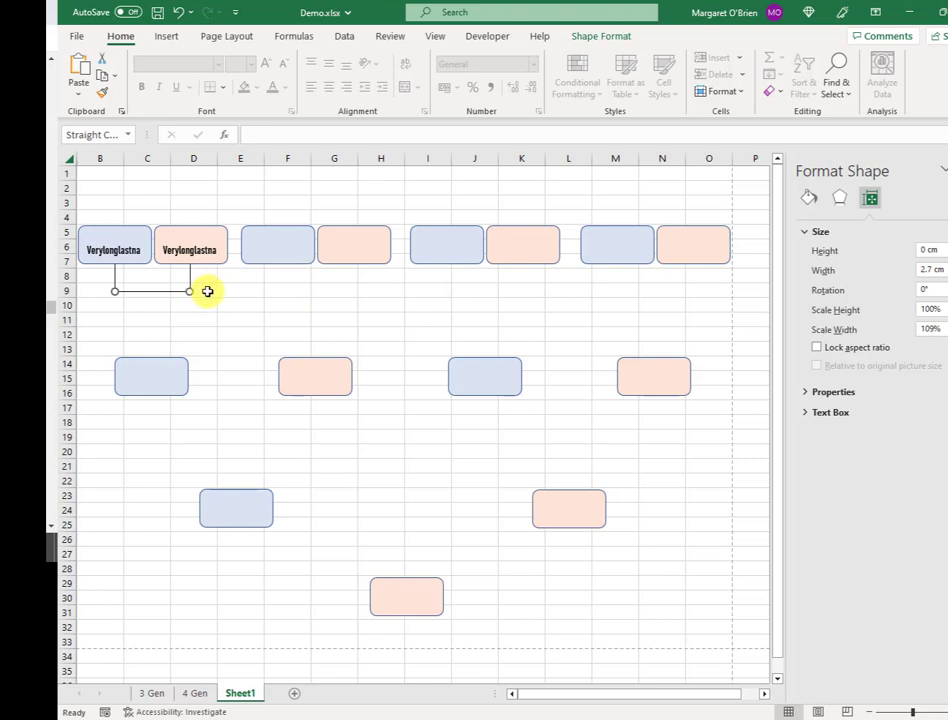
left_click(239, 293)
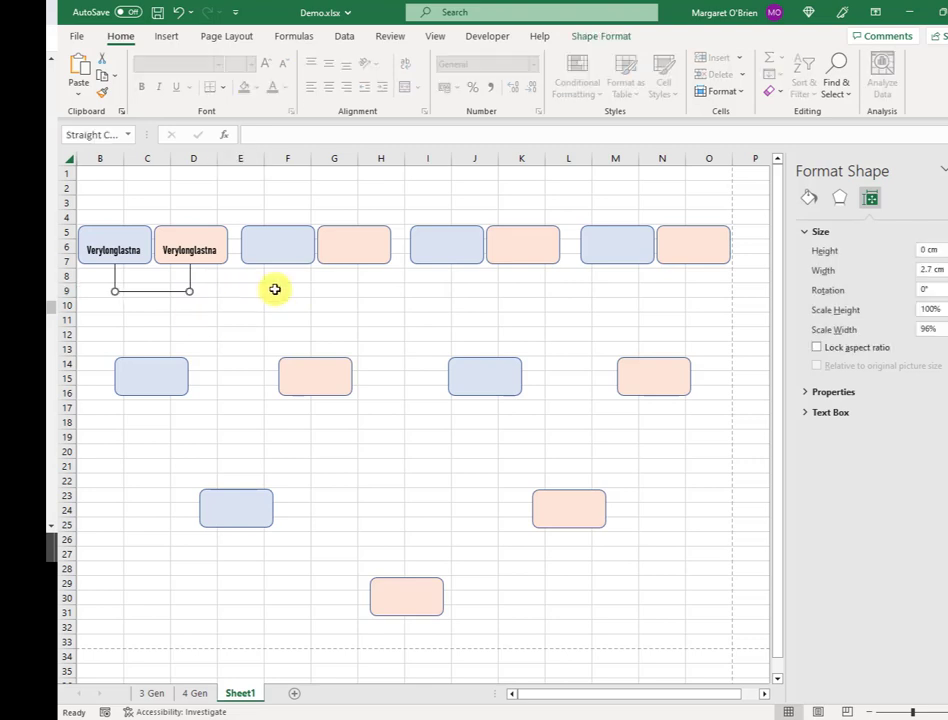
left_click(197, 318)
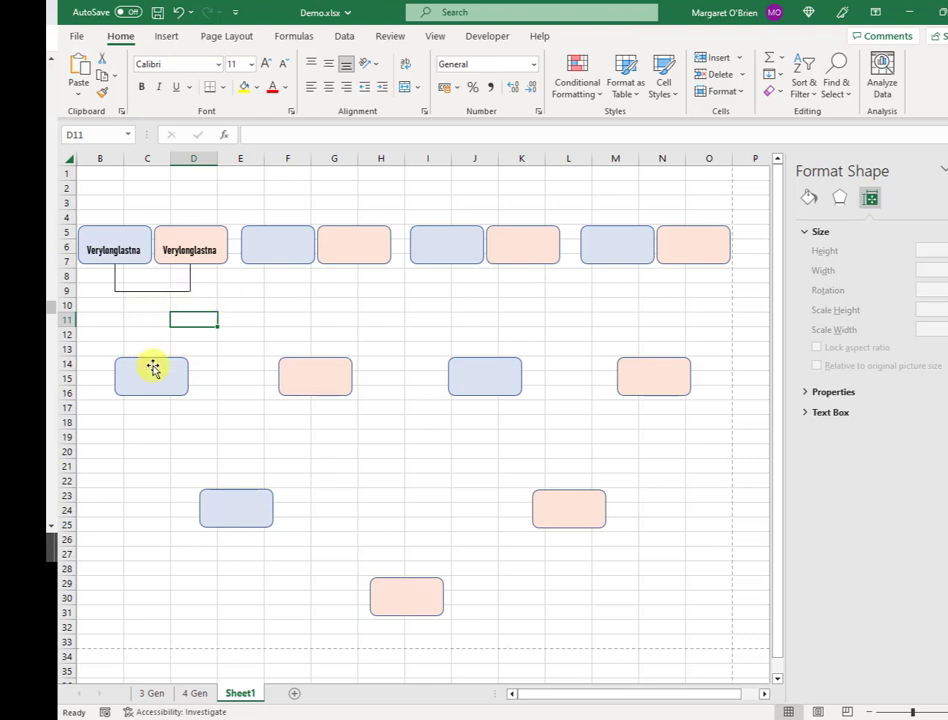
- Move a vertical connector to the bracket midpoint and extend it to 2.4 cm, reaching the row-14 box
left_click(115, 279)
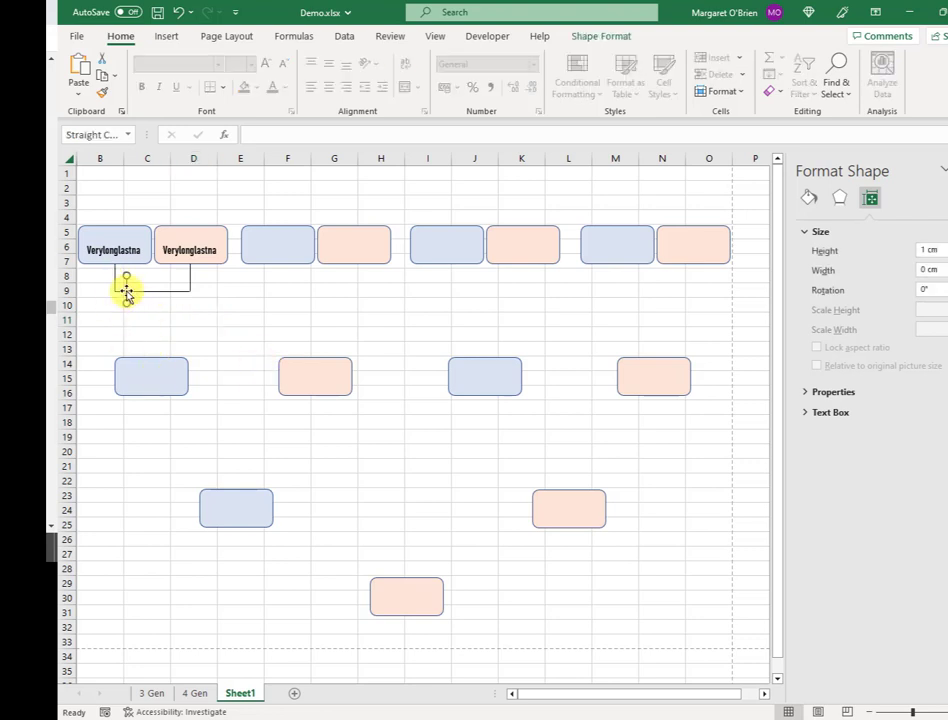
left_click_drag(126, 292, 148, 310)
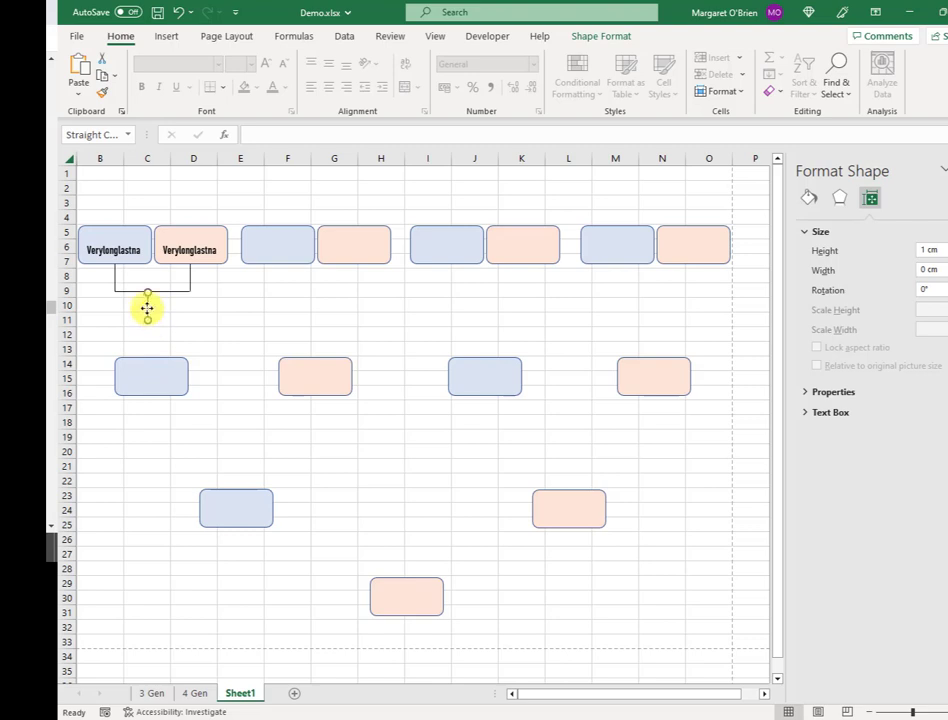
key("Escape")
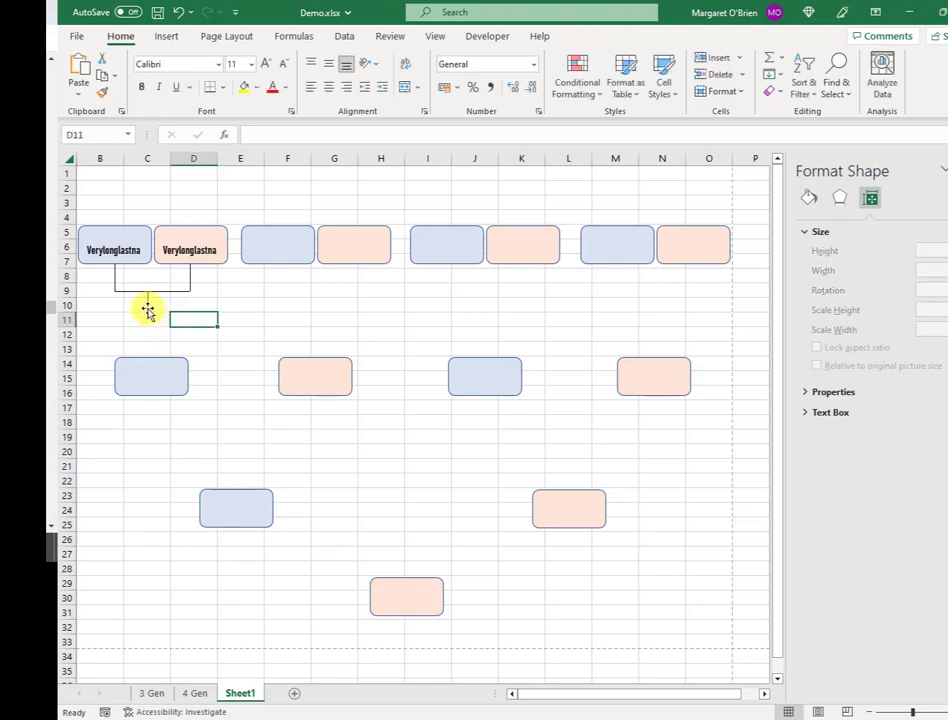
left_click(147, 308)
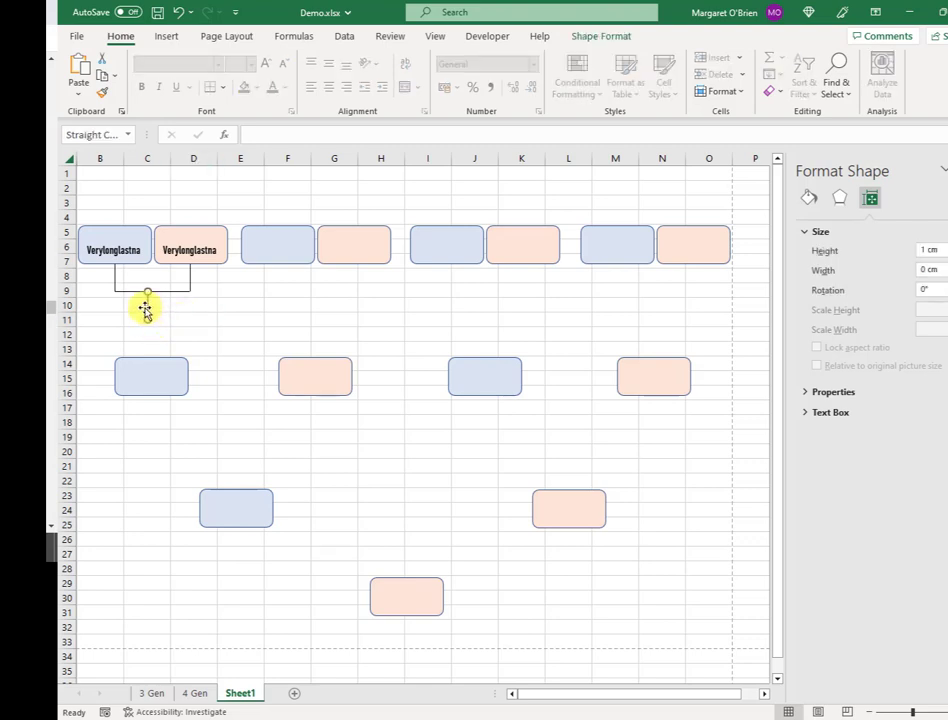
key("Escape")
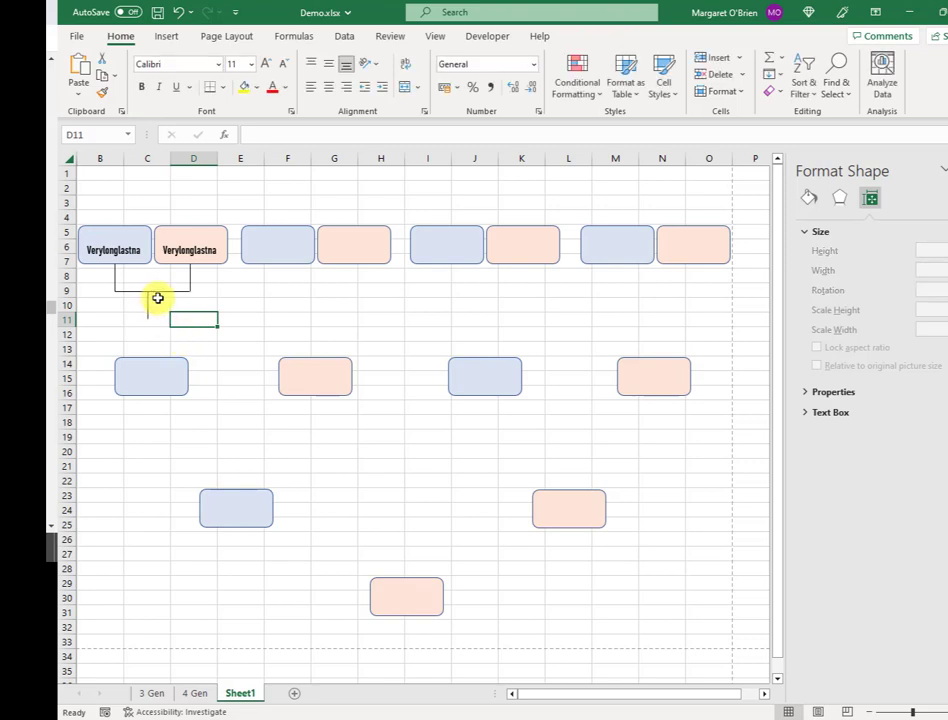
left_click(149, 310)
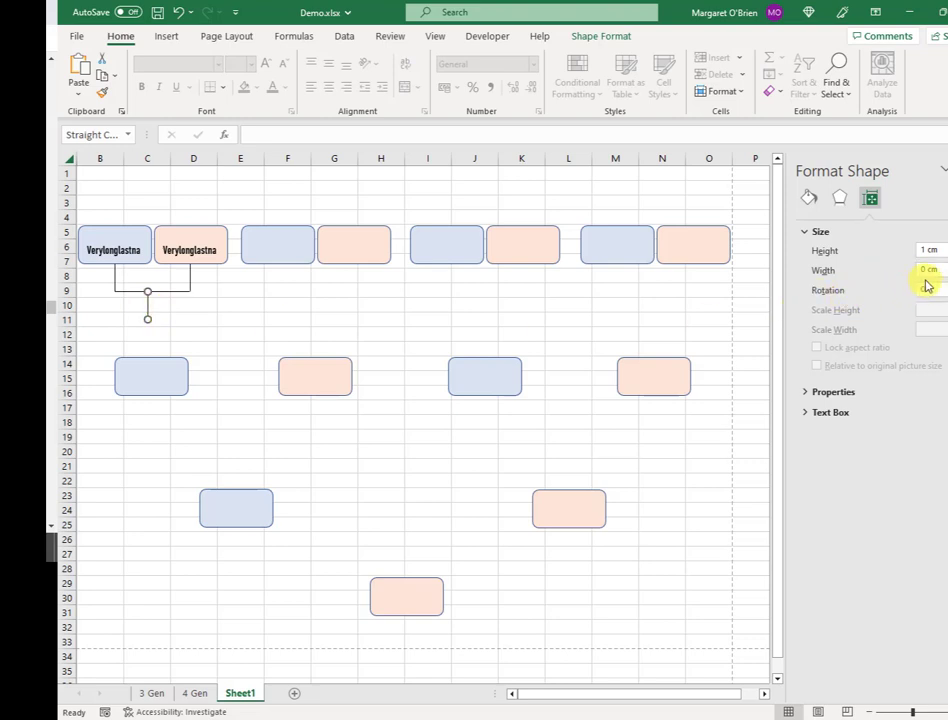
key("Up")
key("Up")
key("Up")
key("Up")
key("Up")
key("Up")
key("Up")
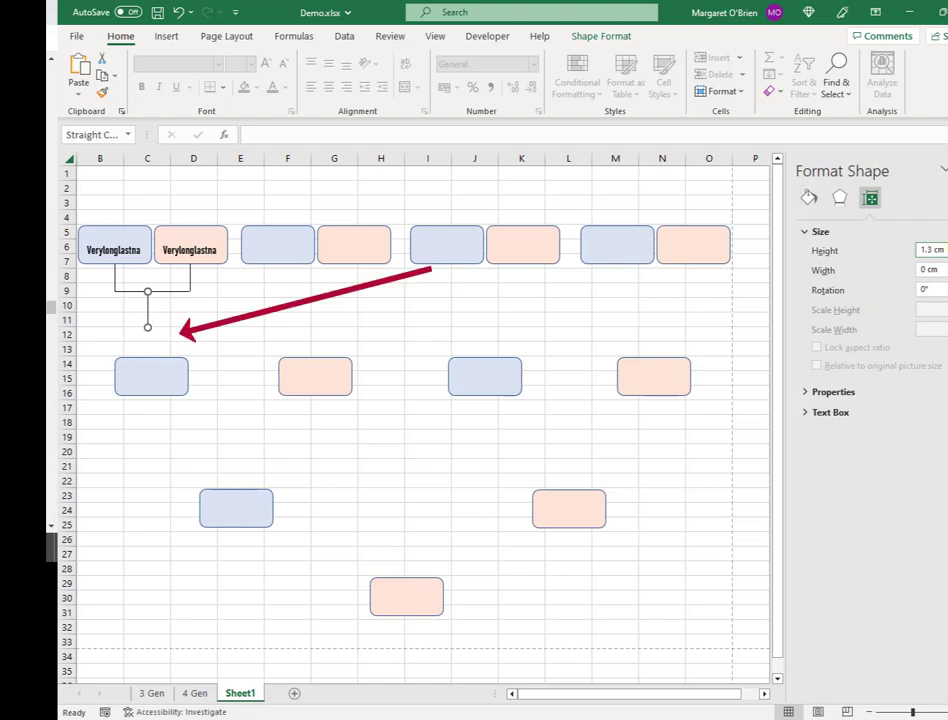
key("Up")
key("Up")
key("Up")
key("Up")
key("Up")
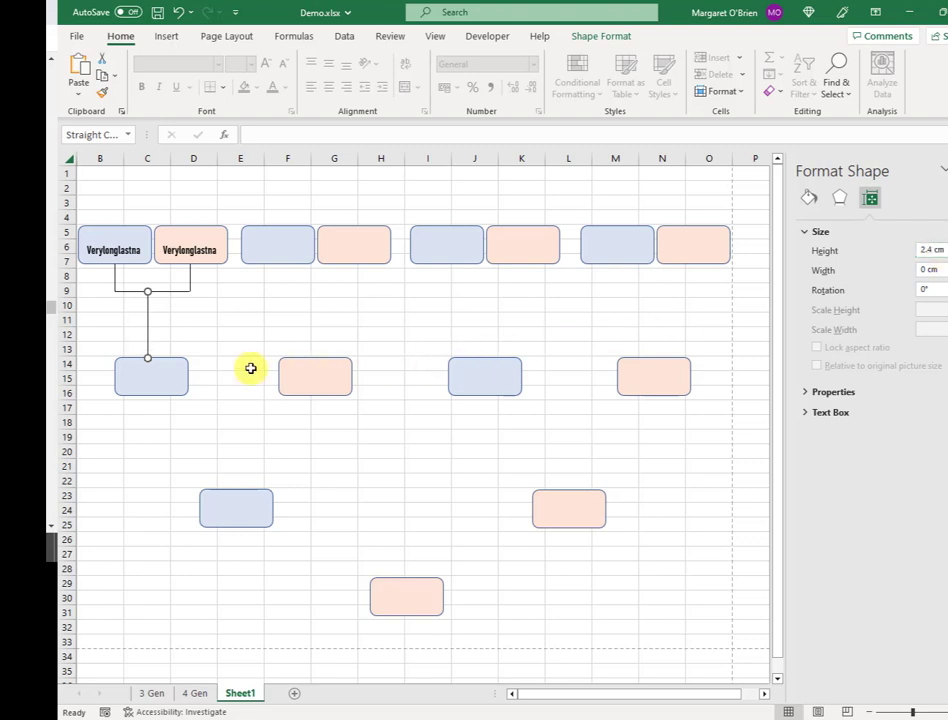
left_click(236, 372)
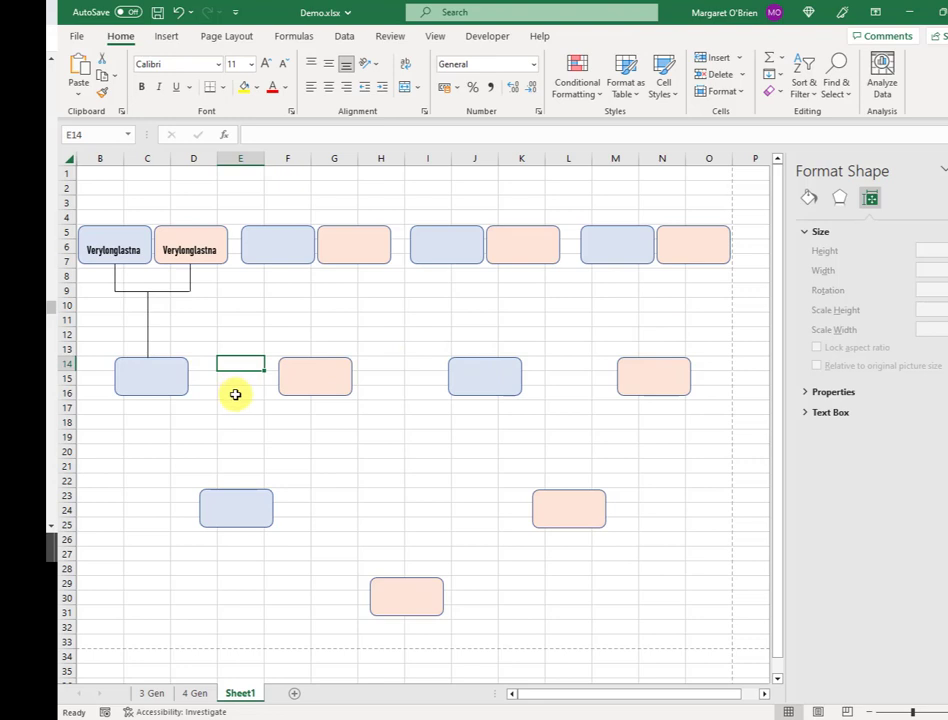
left_click(135, 369)
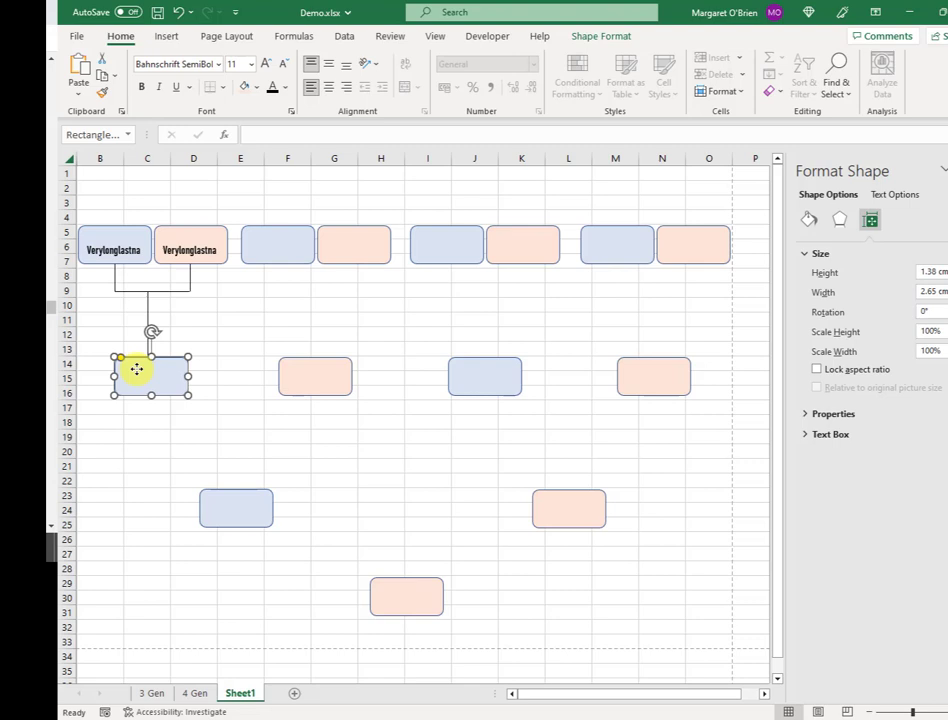
- Paste a test surname into the C14 box and centre the vertical connector under the bracket
type("Verylonglastname")
key("Escape")
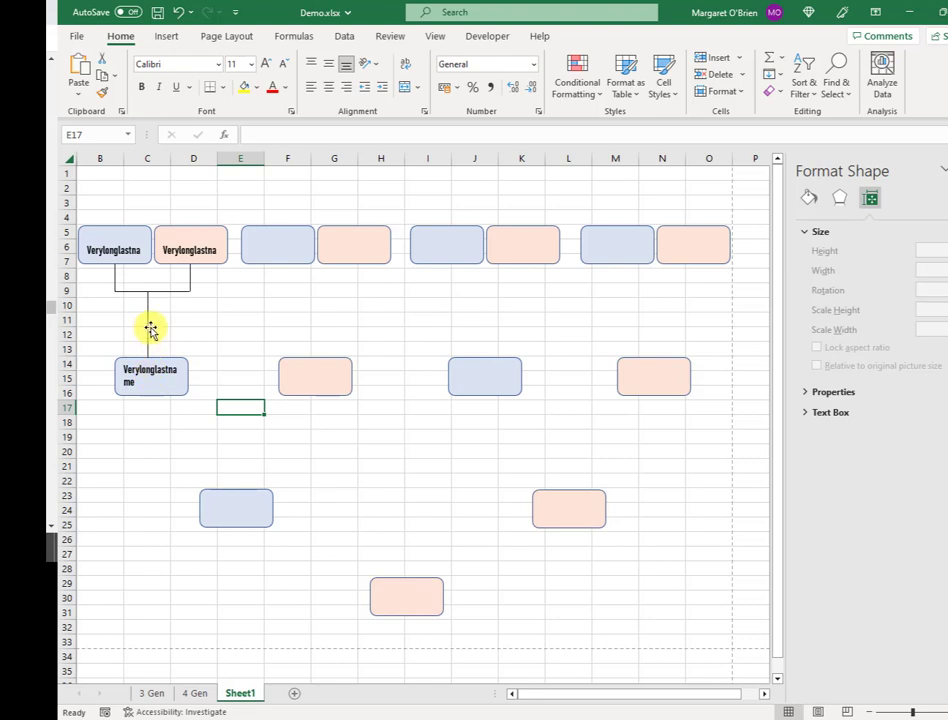
left_click(149, 328)
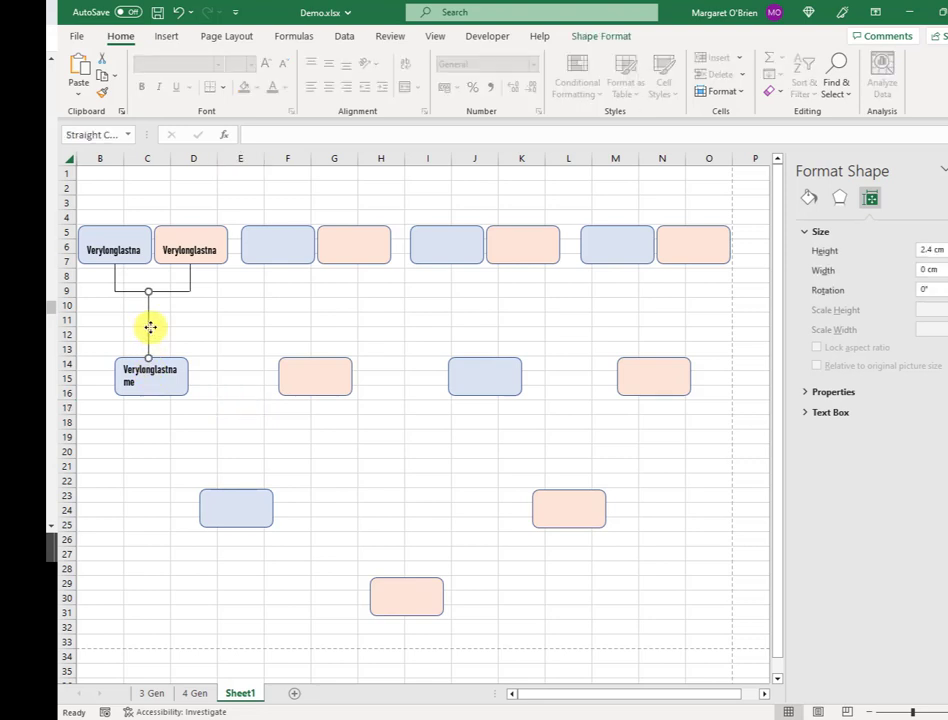
left_click_drag(150, 327, 152, 327)
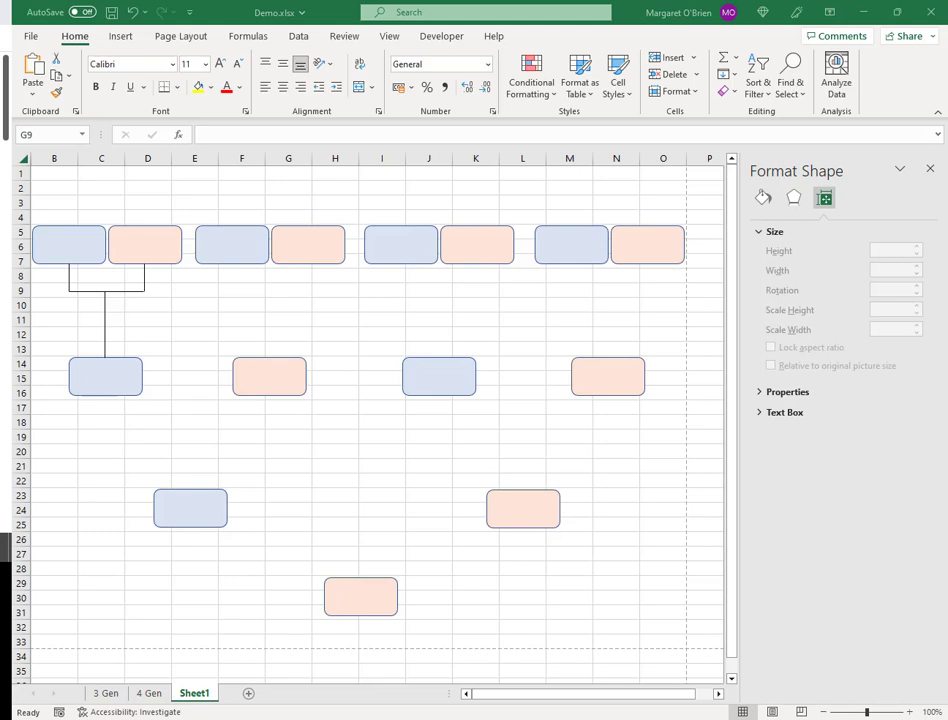
- Duplicate the bracket and vertical connector and place the copy under the second top-row pair
left_click(69, 276)
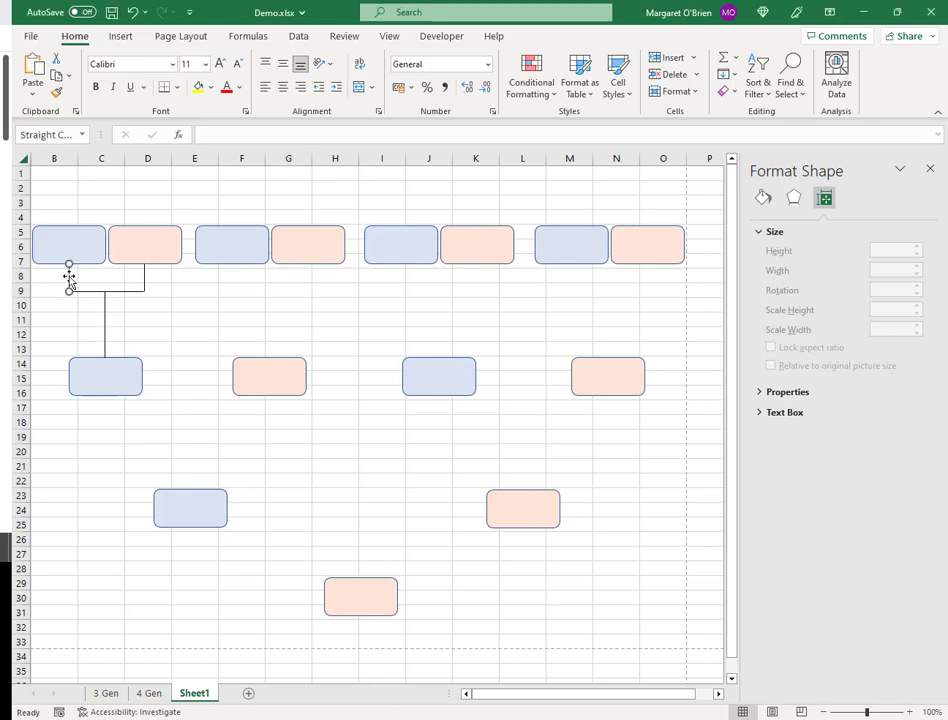
left_click(144, 284, "shift")
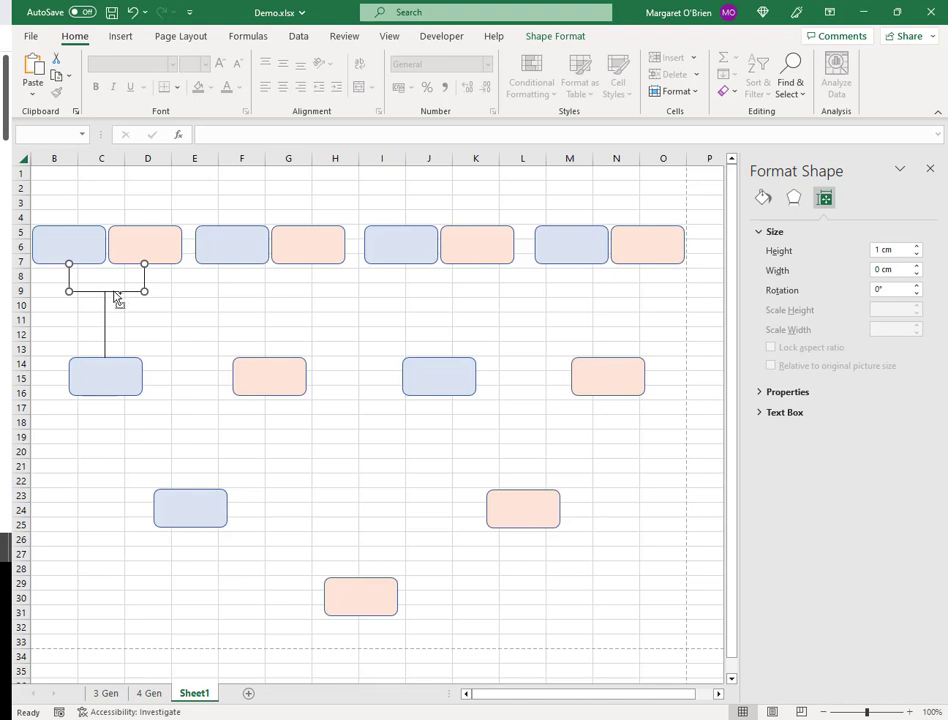
left_click(105, 310, "shift")
key("ctrl+d")
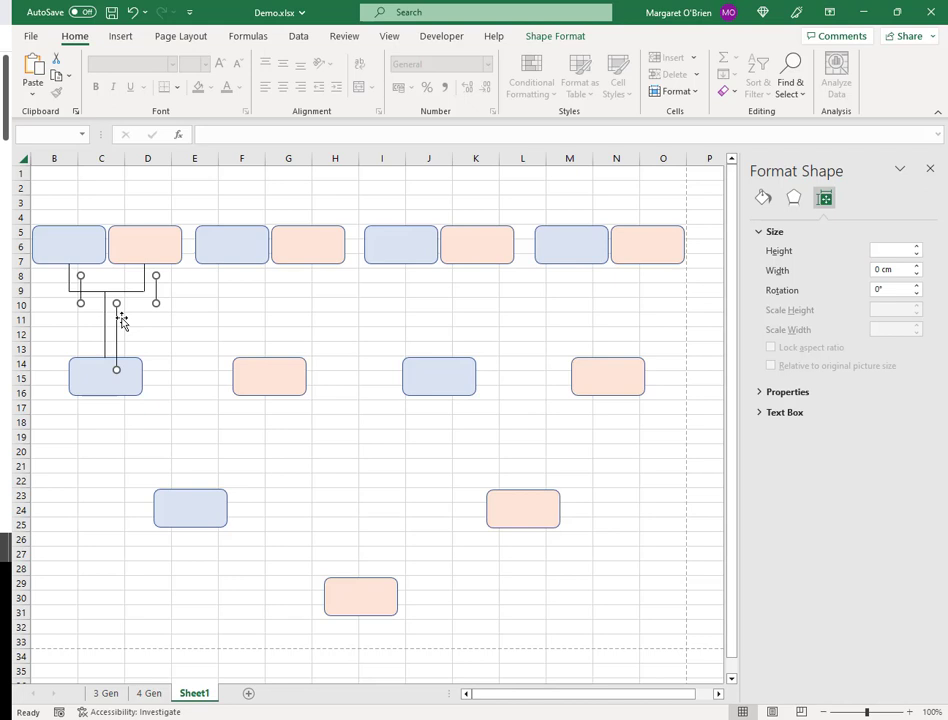
key("ctrl+z")
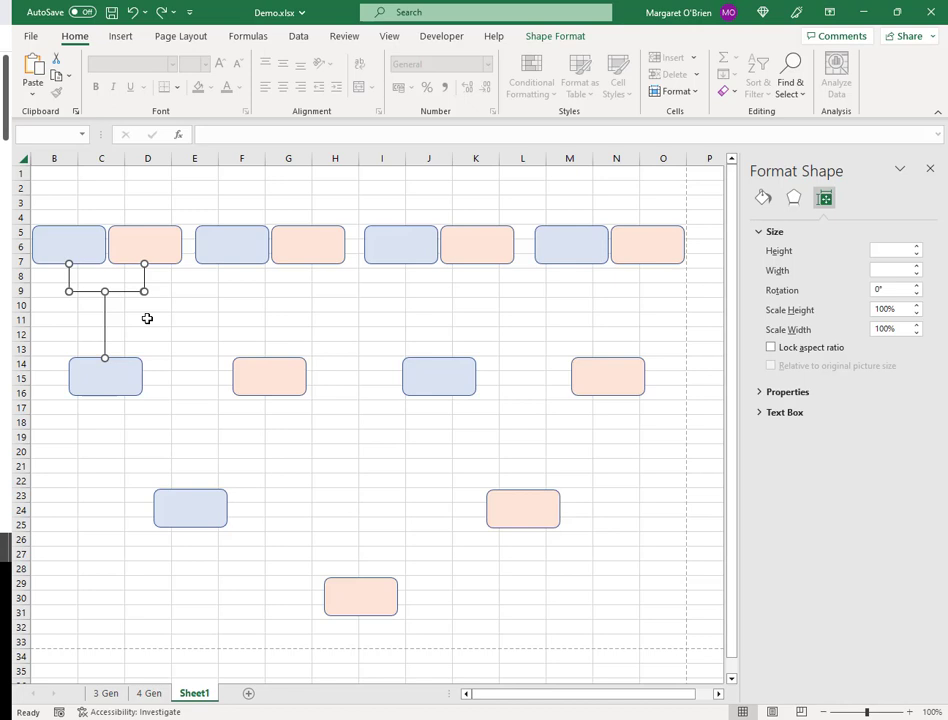
key("ctrl+d")
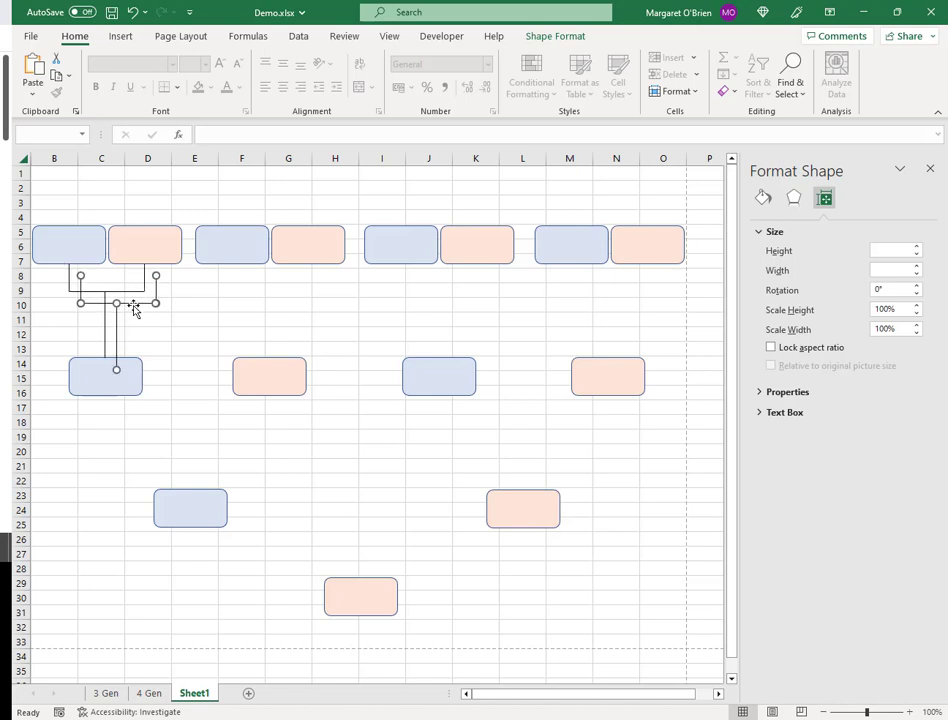
left_click_drag(135, 304, 286, 296)
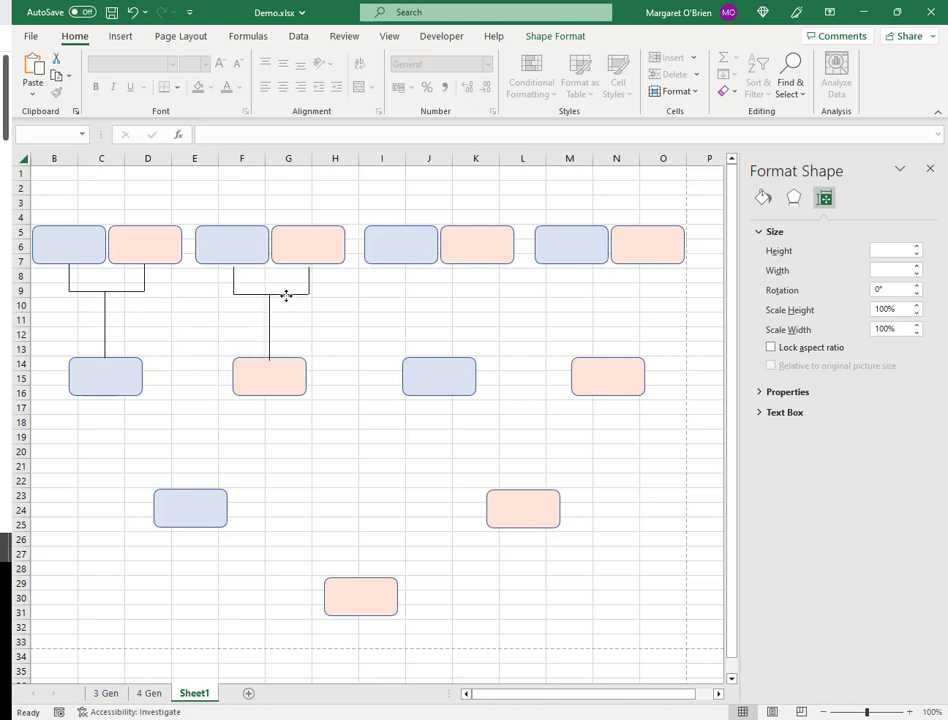
left_click_drag(286, 296, 287, 297)
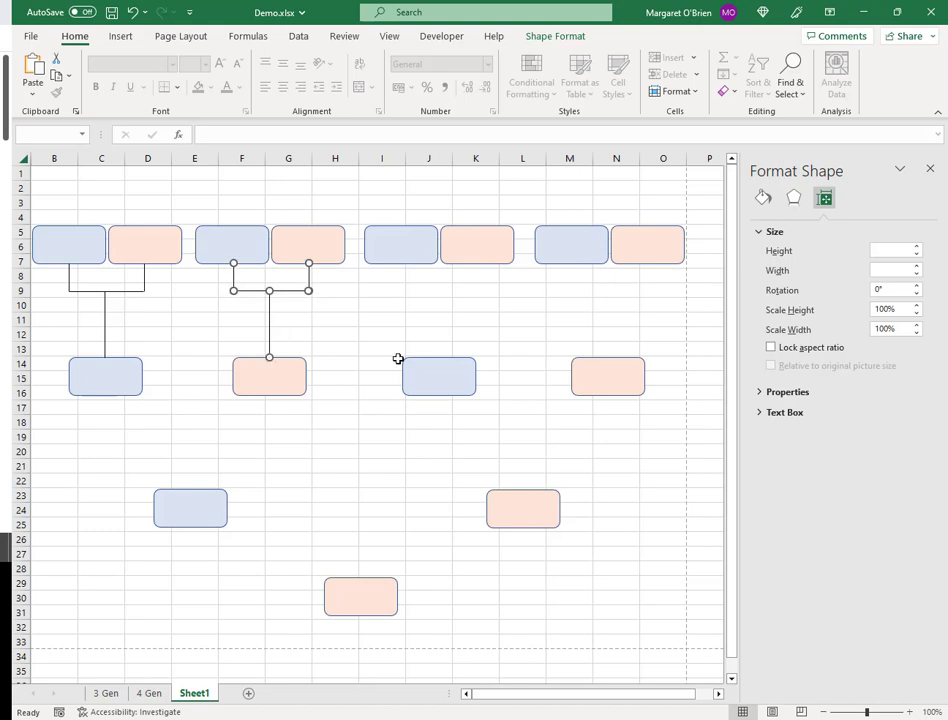
key("Left")
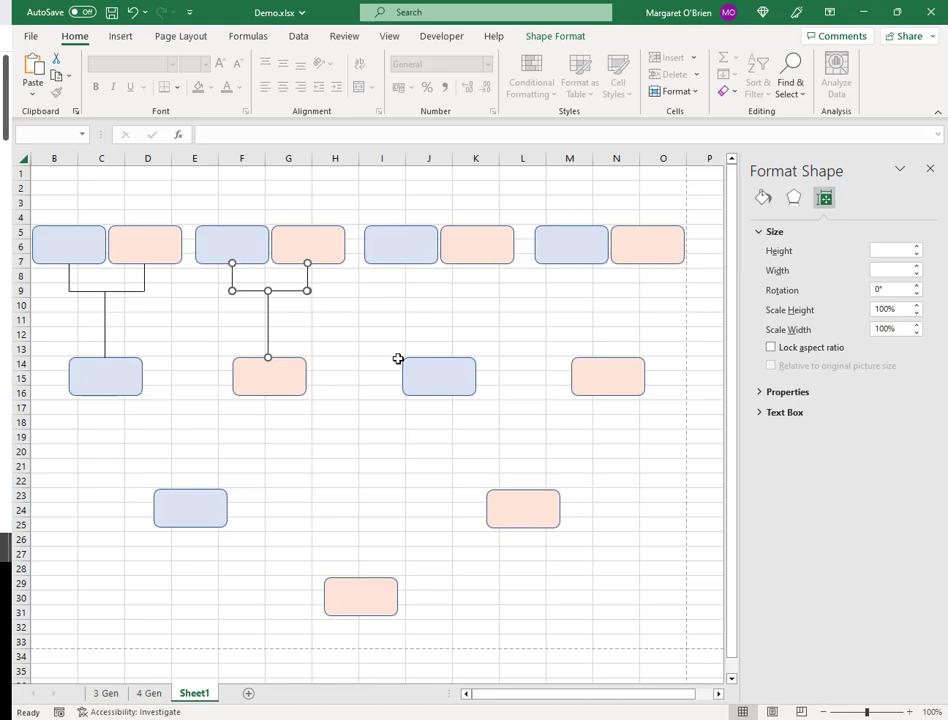
- Paste two more copies linking the third and fourth pairs to their row-14 boxes
key("ctrl+v")
left_click_drag(434, 307, 458, 291)
key("Left")
key("Left")
key("Left")
key("Left")
key("Up")
key("Up")
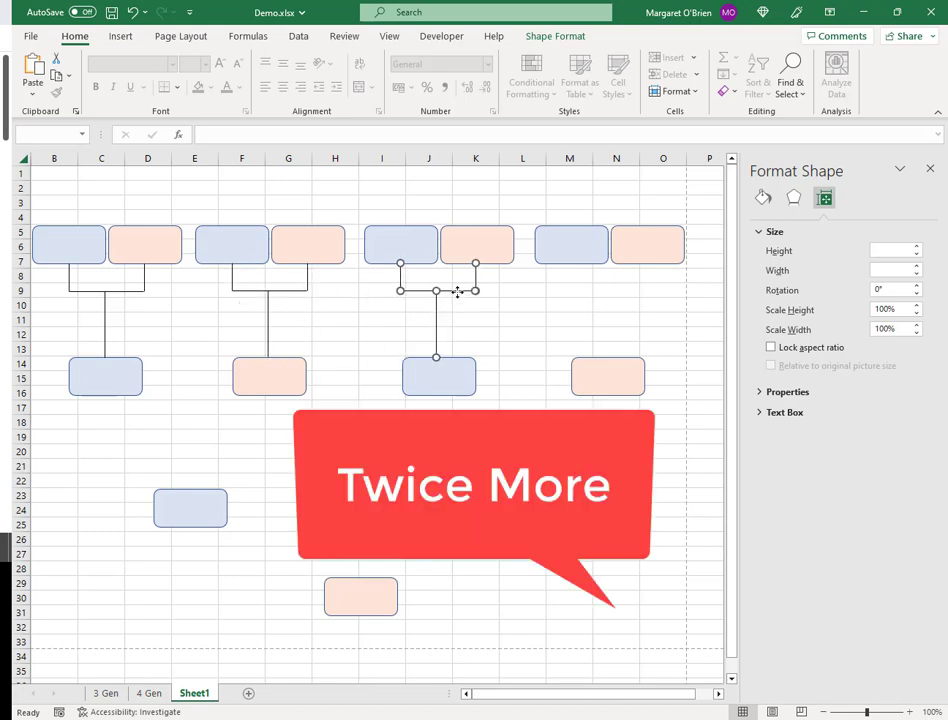
key("ctrl+v")
left_click_drag(453, 305, 617, 291)
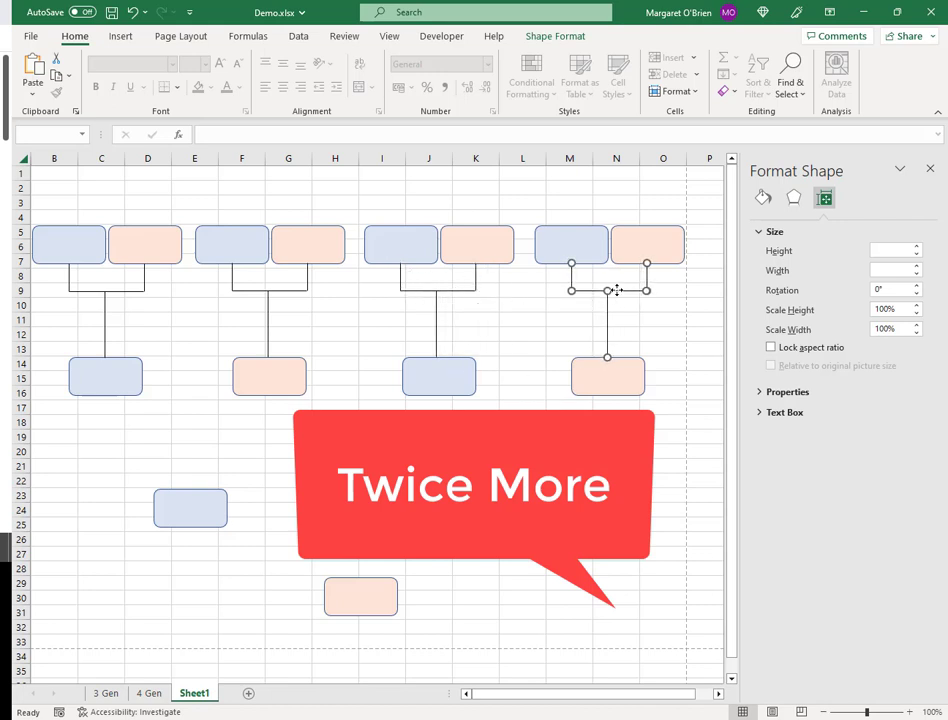
left_click(656, 321)
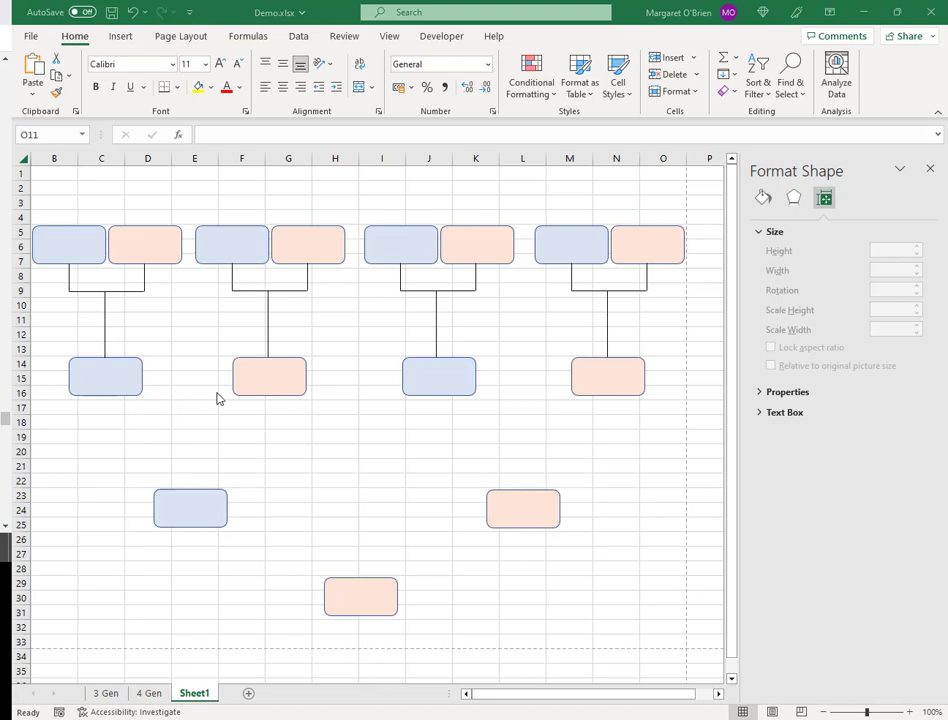
- Copy the bracket and vertical line down beneath the first two row-14 boxes
left_click(117, 292)
left_click(105, 310, "shift")
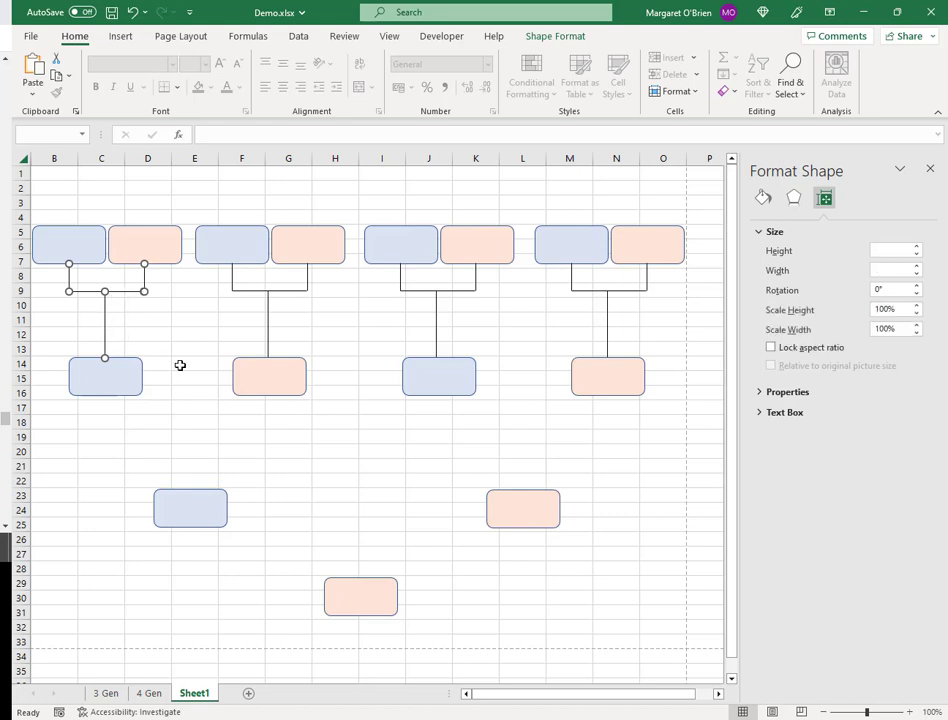
left_click_drag(126, 298, 155, 428)
left_click(214, 428)
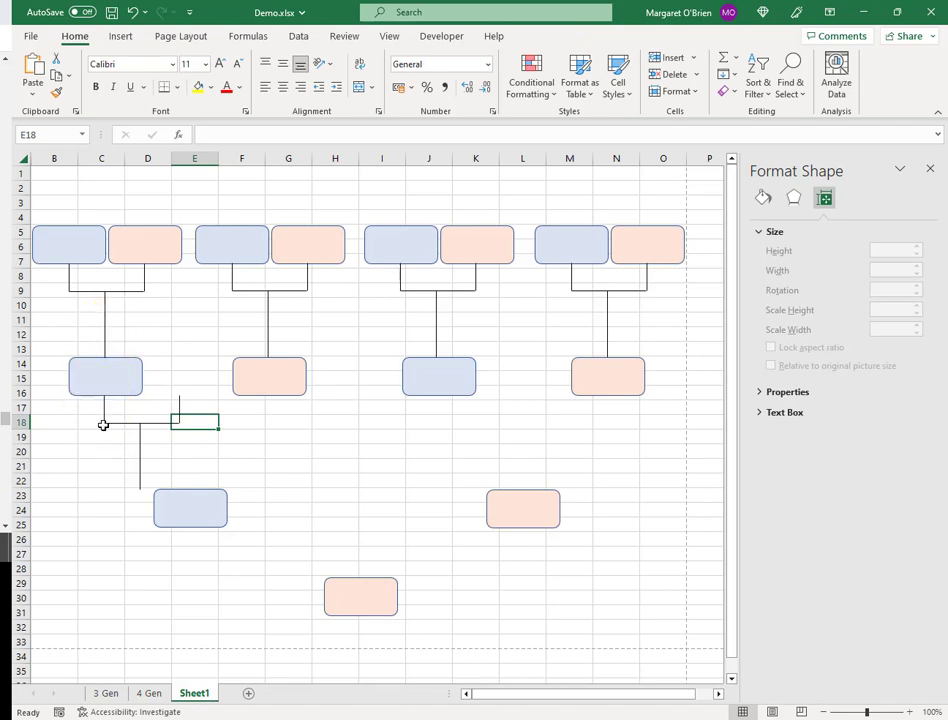
left_click(179, 408)
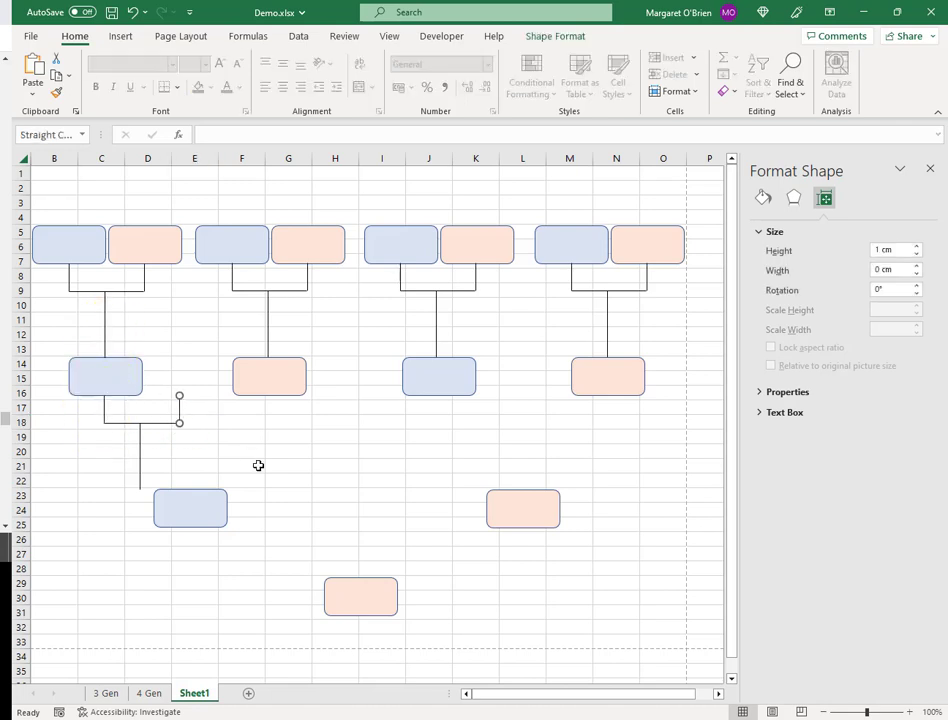
key("Right")
key("Right")
key("Right")
key("Right")
key("Right")
key("Right")
key("Right")
key("Right")
key("Right")
key("Right")
key("Right")
key("Right")
key("Right")
- Lengthen the row-18 connector to column F, align the drop on the blue box, and select all three
left_click(152, 424)
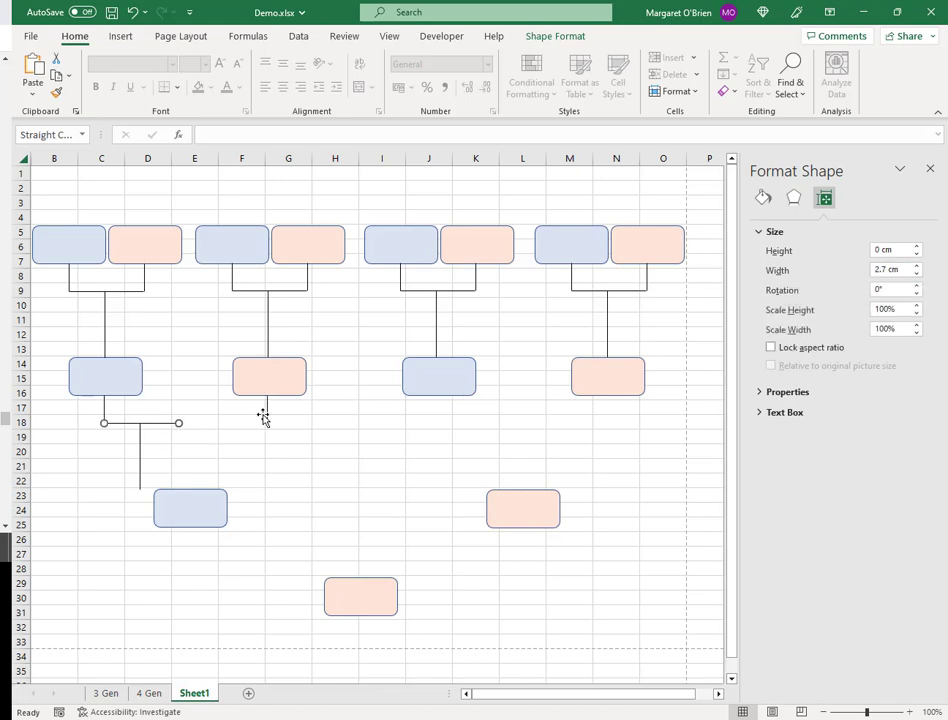
left_click(917, 266)
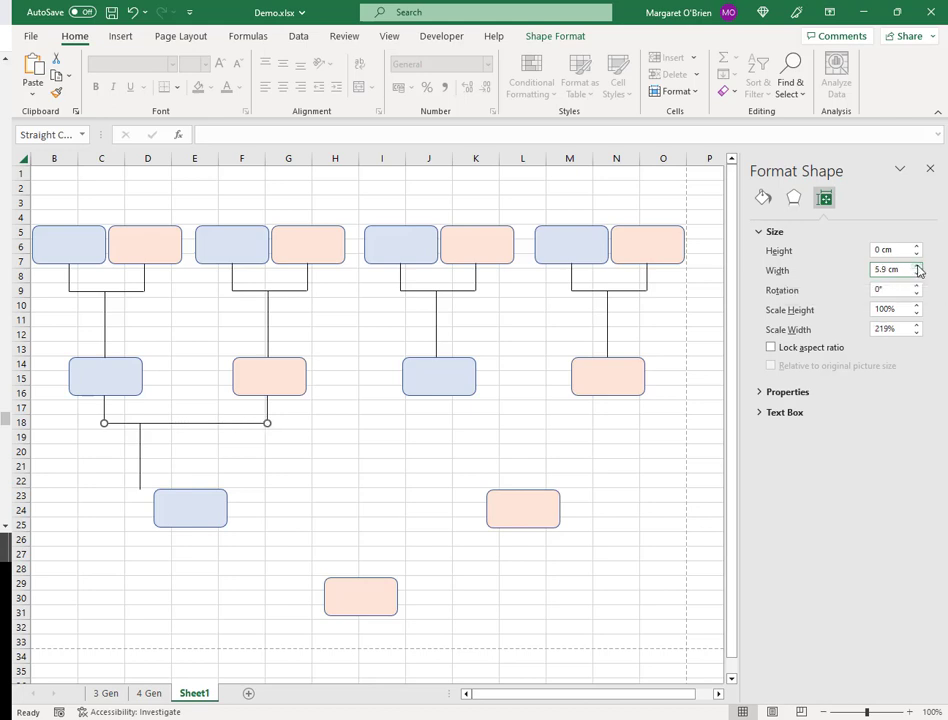
left_click(314, 454)
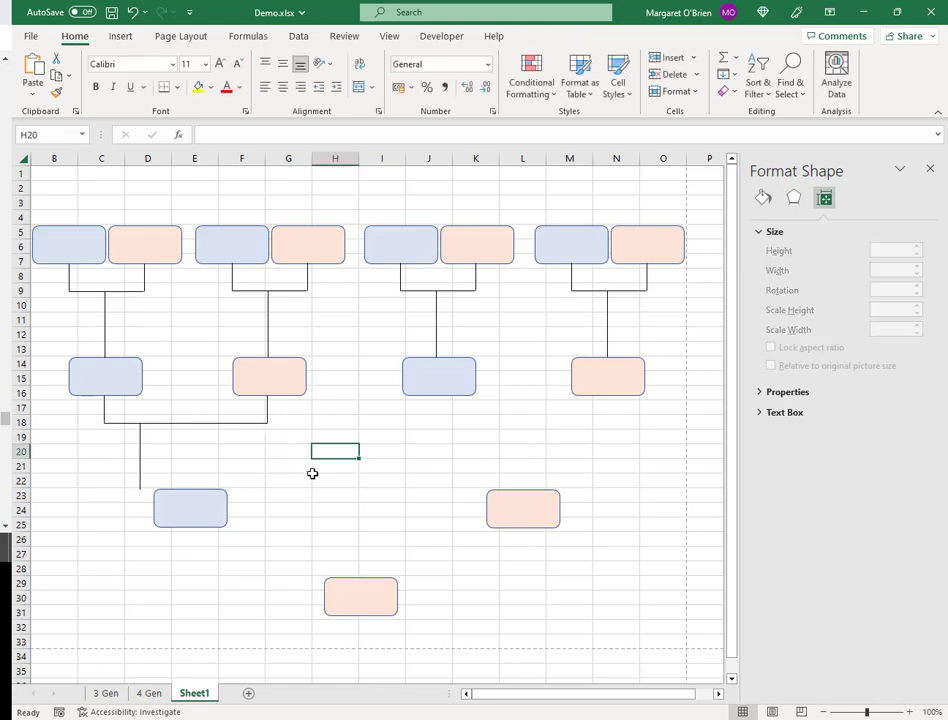
left_click(139, 455)
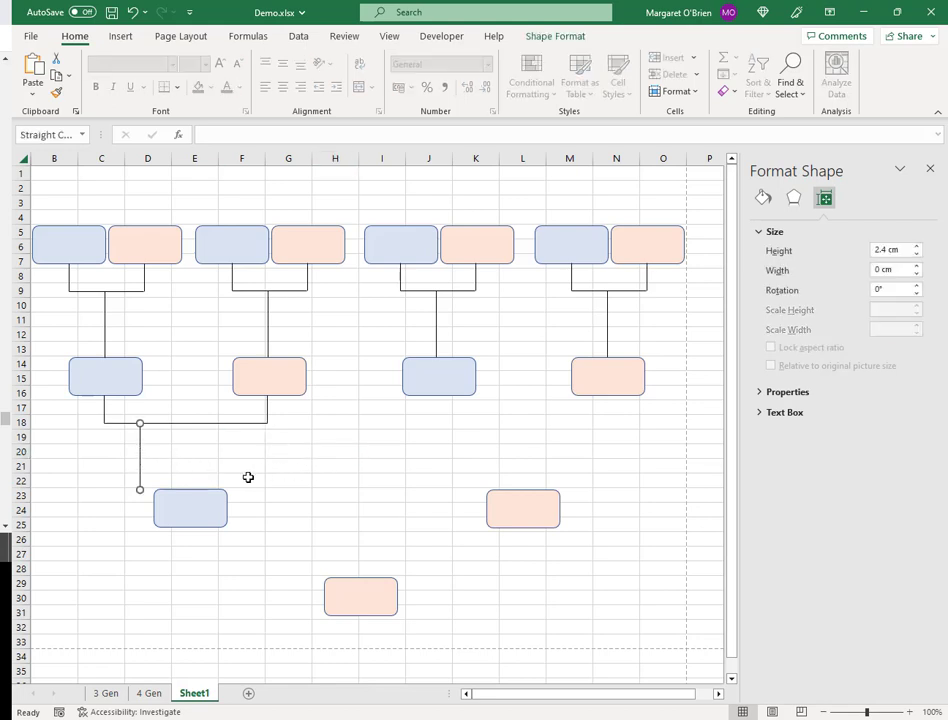
key("Right")
key("Left")
key("Left")
key("Escape")
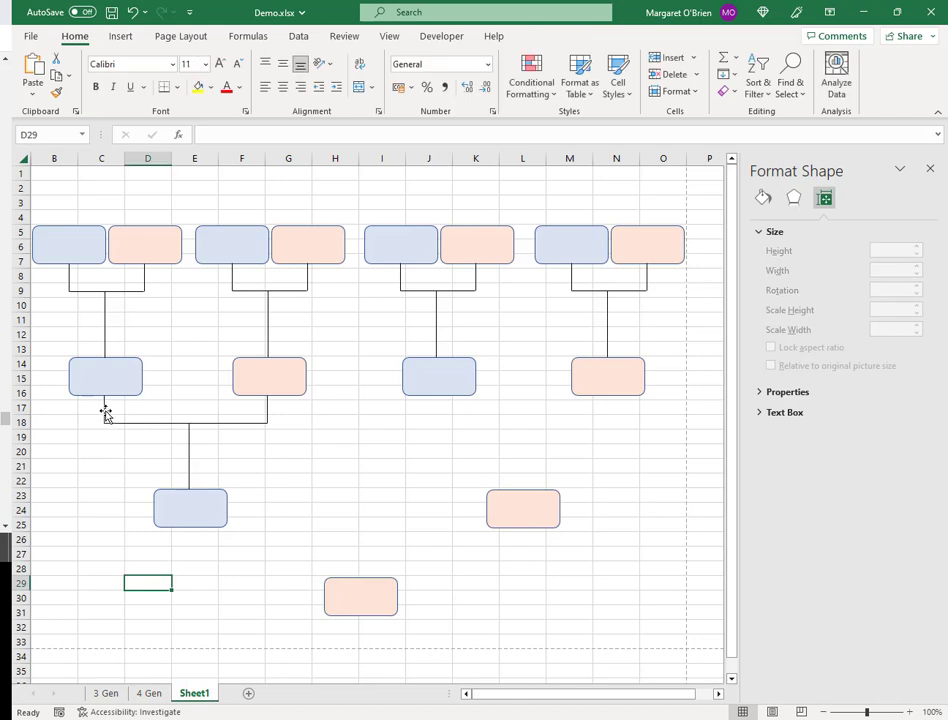
left_click(104, 413)
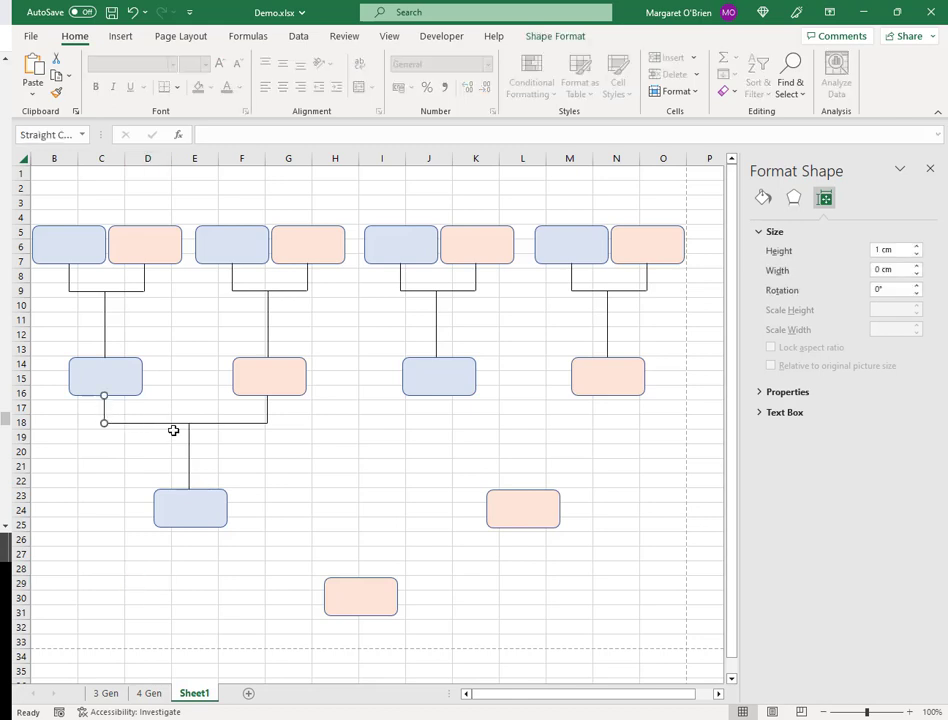
left_click(267, 413, "shift")
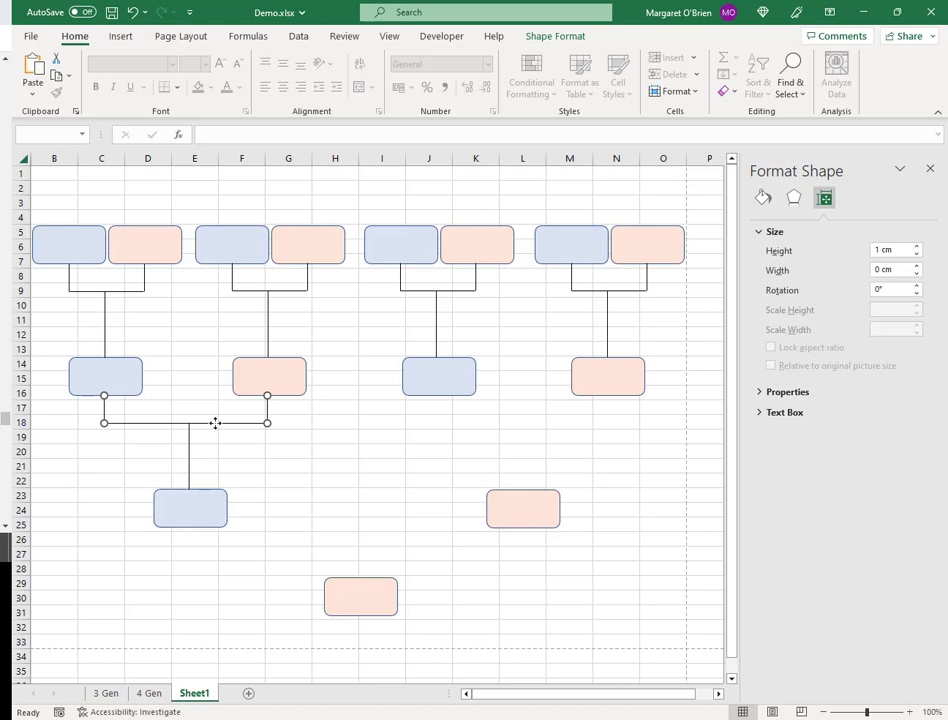
left_click(189, 455, "shift")
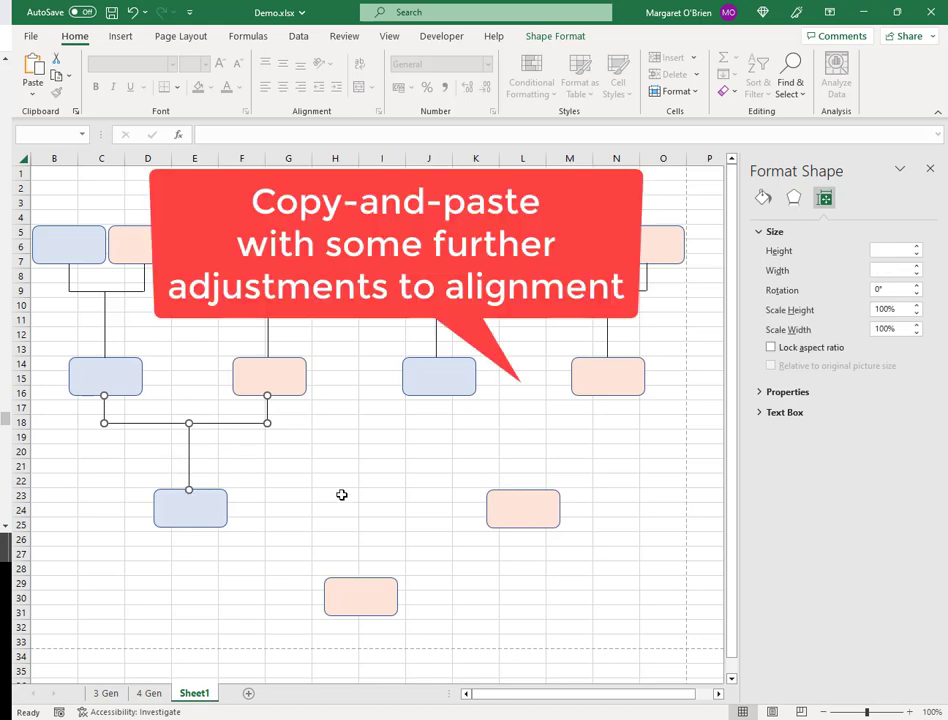
- Duplicate the connector bracket and align it under the two right-hand boxes in columns J–N
key("ctrl+c")
key("ctrl+v")
left_click_drag(200, 433, 536, 459)
left_click(608, 390)
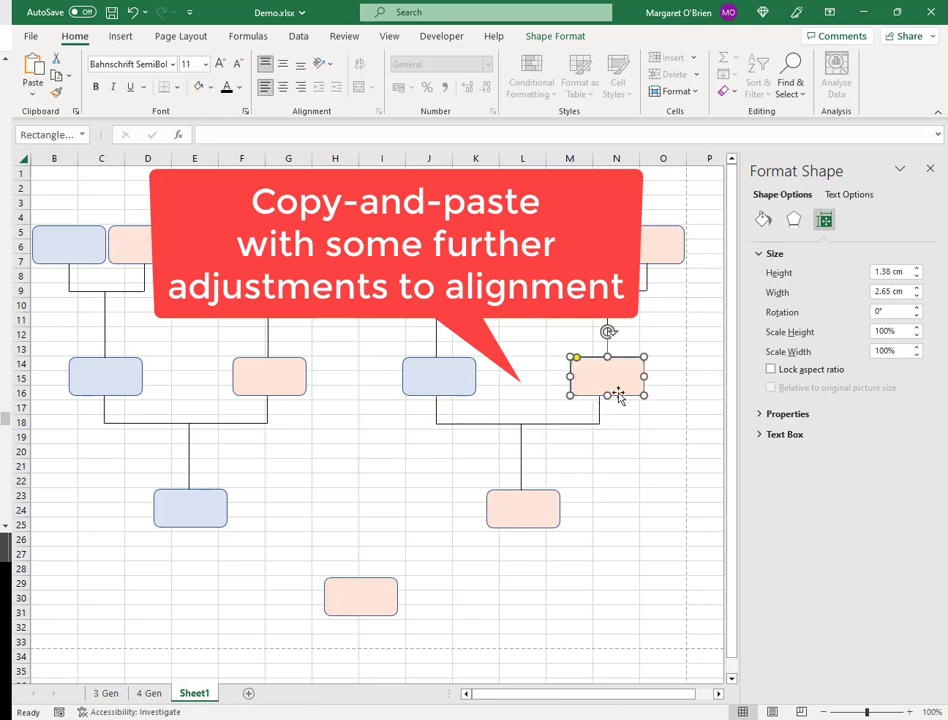
left_click(606, 410)
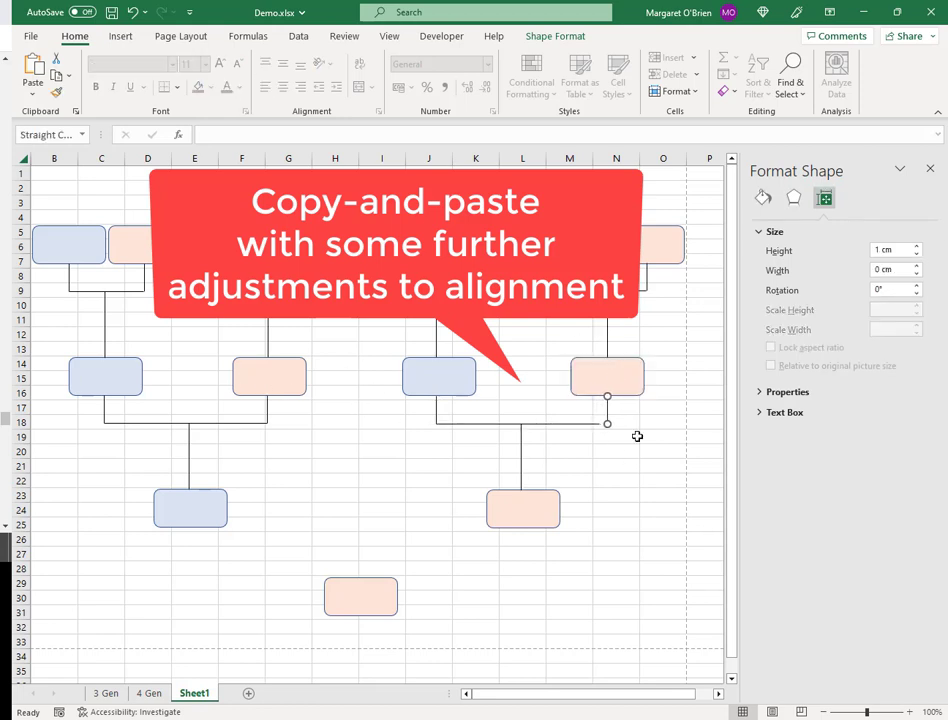
key("Tab")
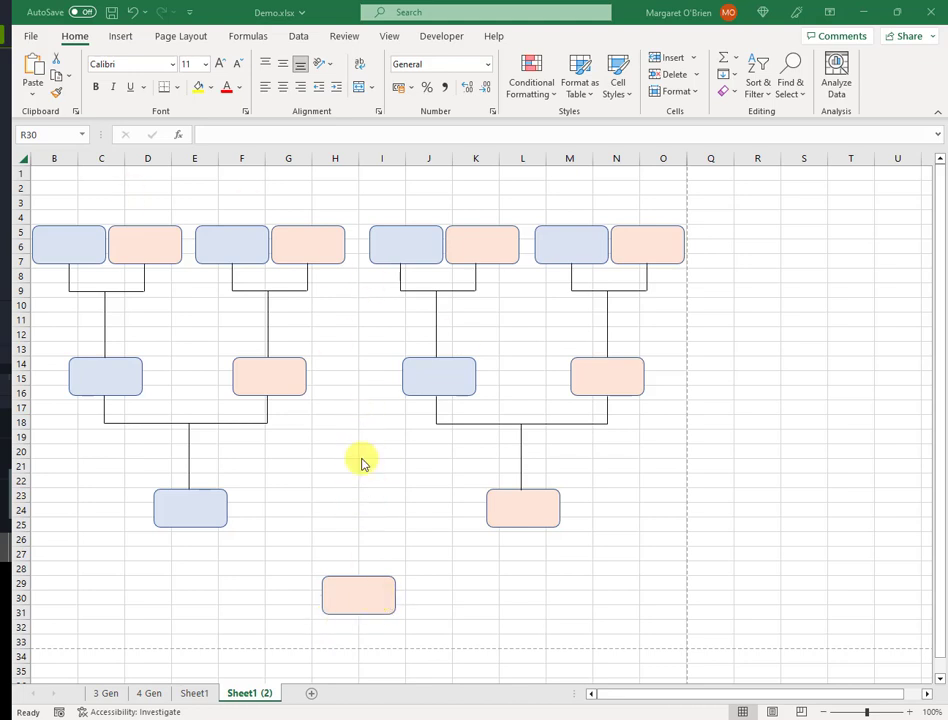
- Nudge the bottom pink box down and back up to adjust its position
left_click(358, 585)
key("Down")
key("Down")
key("Down")
key("Down")
key("Down")
key("Down")
key("Down")
key("Down")
key("Down")
key("Down")
key("Down")
key("Down")
key("Down")
key("Down")
key("Down")
key("Down")
key("Down")
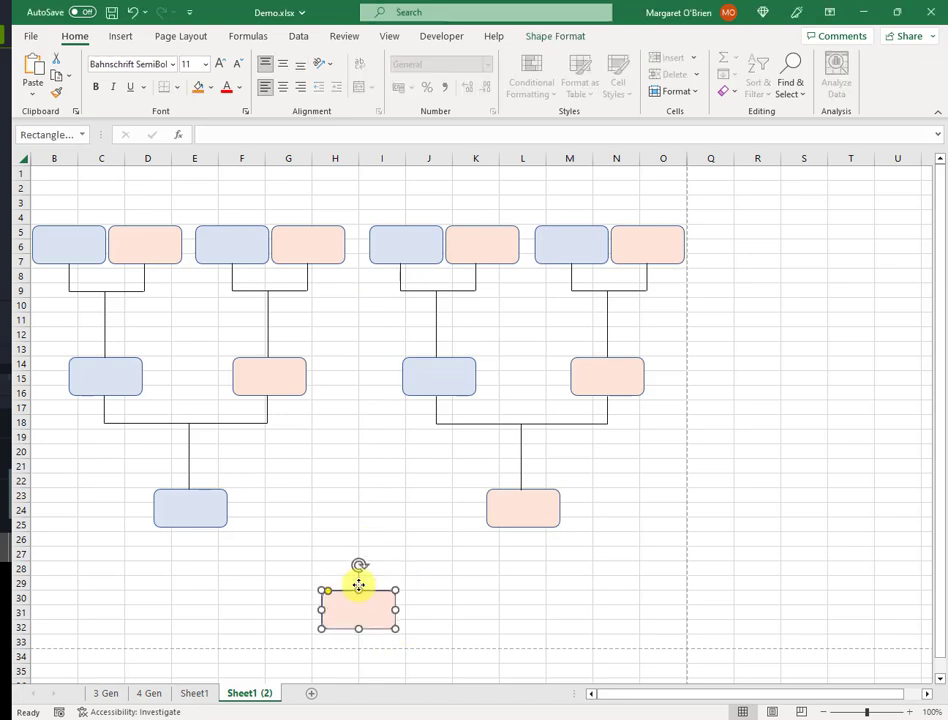
key("Down")
key("Down")
key("Down")
key("Down")
key("Down")
key("Down")
key("Down")
key("Down")
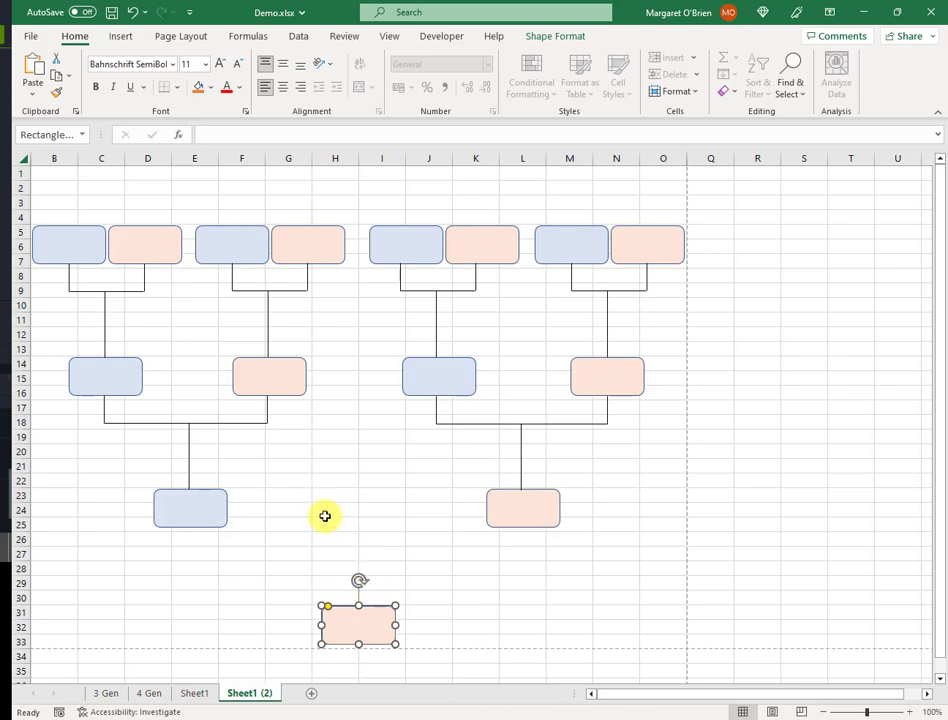
key("Up")
key("Up")
key("Up")
key("Up")
key("Up")
key("Up")
key("Up")
key("Up")
key("Up")
key("Up")
key("Up")
key("Up")
key("Up")
key("Up")
key("Up")
key("Up")
key("Up")
key("Up")
key("Up")
key("Up")
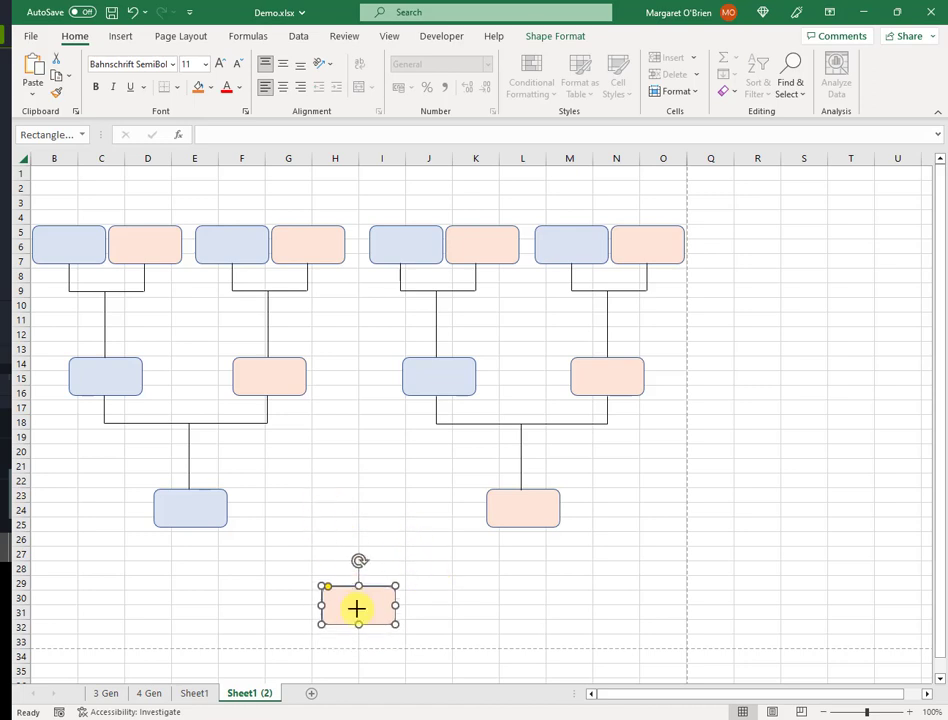
key("Up")
key("Up")
key("Up")
key("Up")
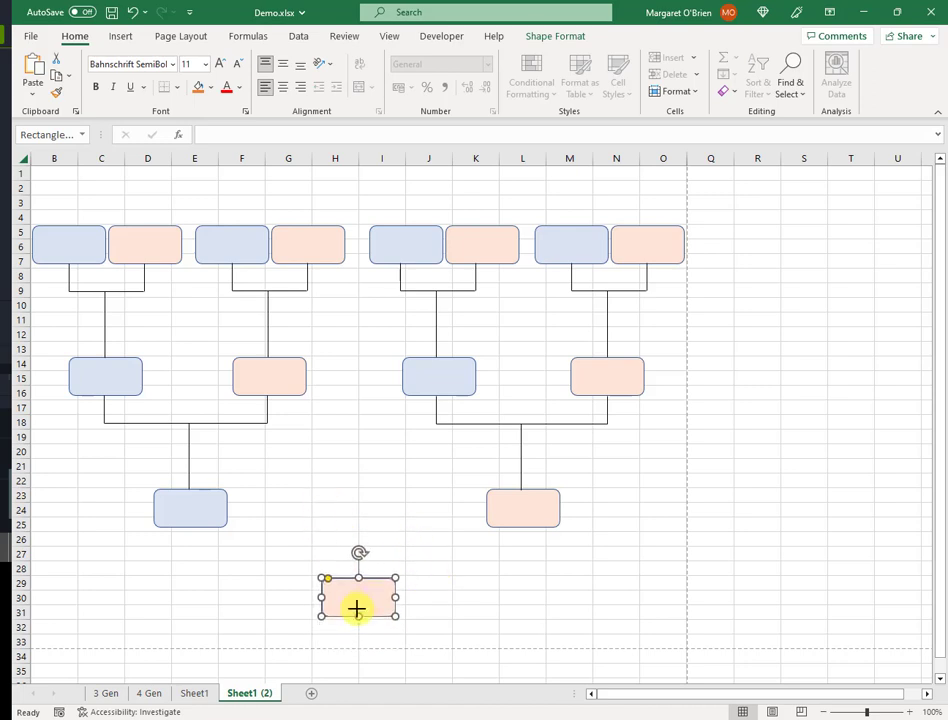
left_click(288, 508)
- Copy the row-18 horizontal connector down to row 24 and widen it to 9.3 cm
left_click(233, 423)
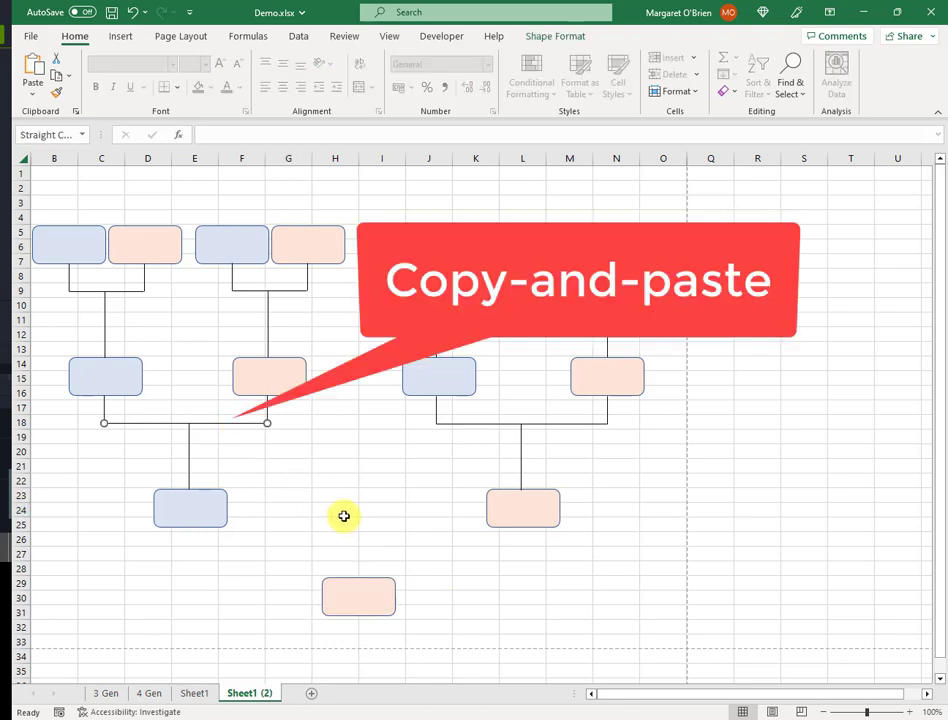
key("ctrl+c")
key("ctrl+v")
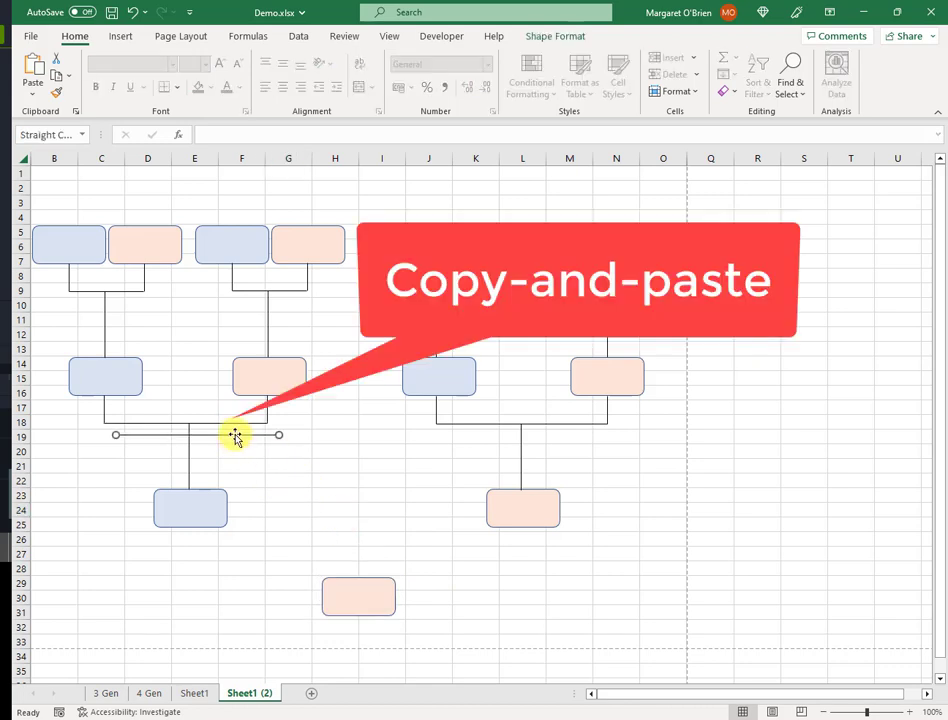
left_click_drag(235, 435, 347, 516)
right_click(313, 516)
left_click(356, 506)
left_click_drag(918, 268, 918, 268)
left_click(476, 539)
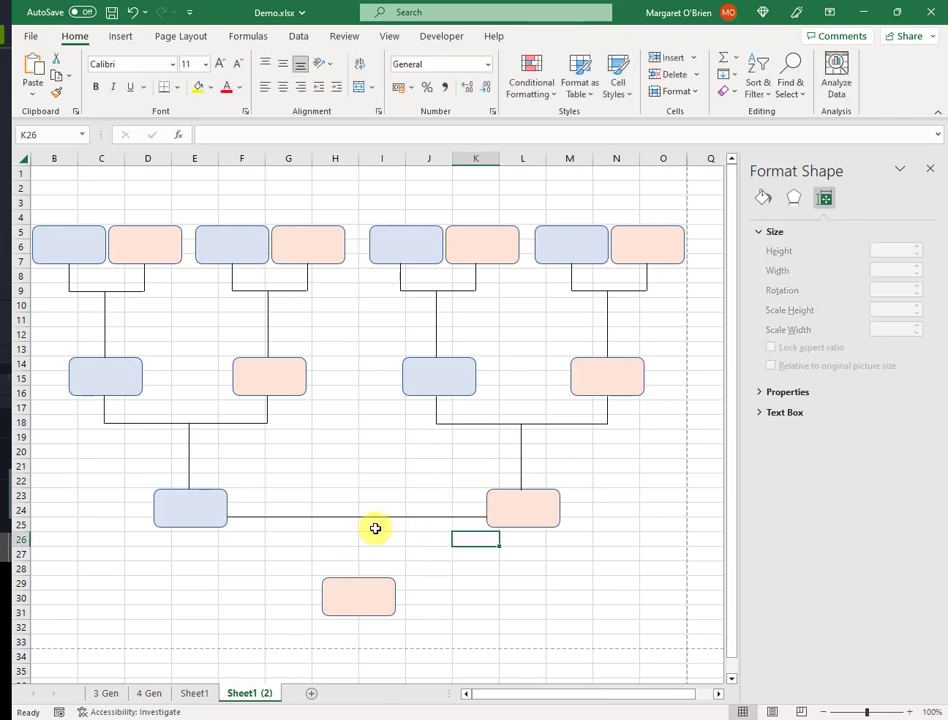
- Add a 2.3 cm vertical drop to the bottom pink box, then view the 4 Gen sheet
left_click(187, 458)
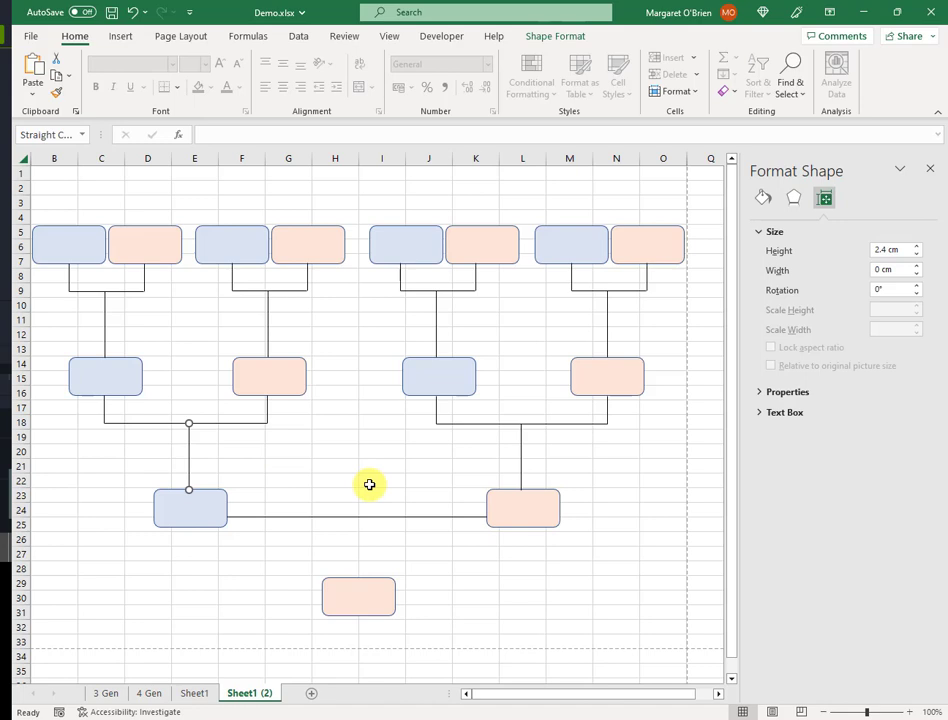
key("ctrl+v")
left_click_drag(260, 491, 362, 546)
left_click(916, 254)
left_click(428, 553)
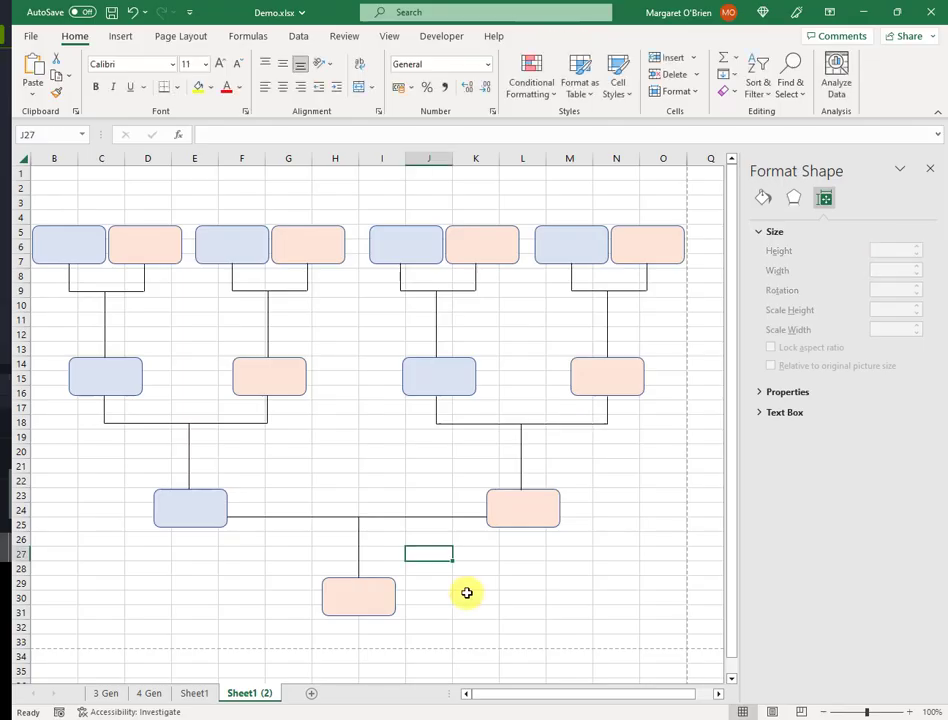
left_click(377, 559)
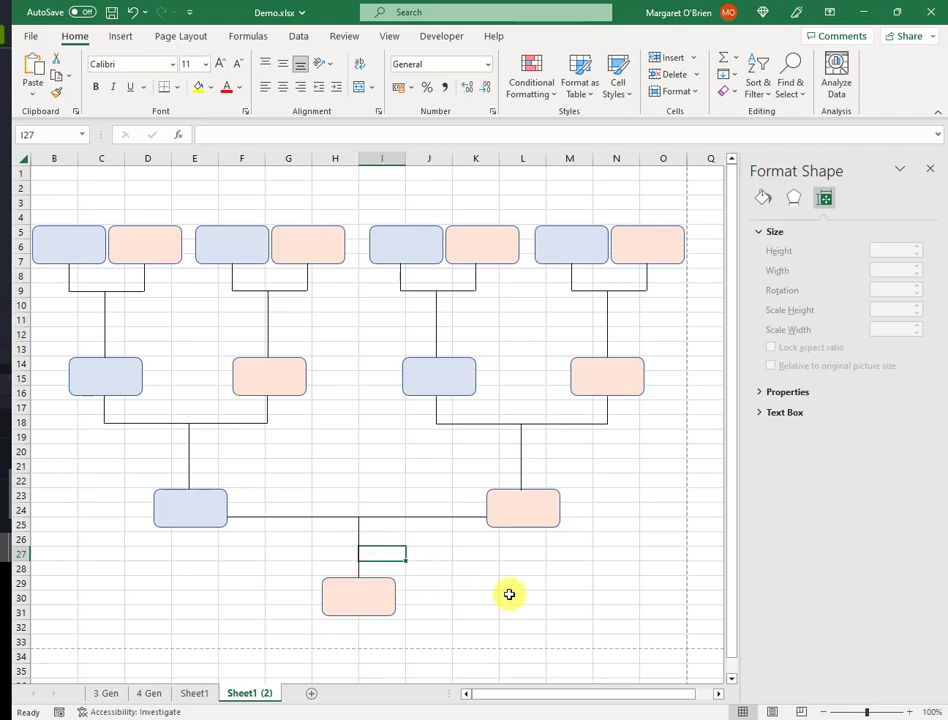
left_click(584, 607)
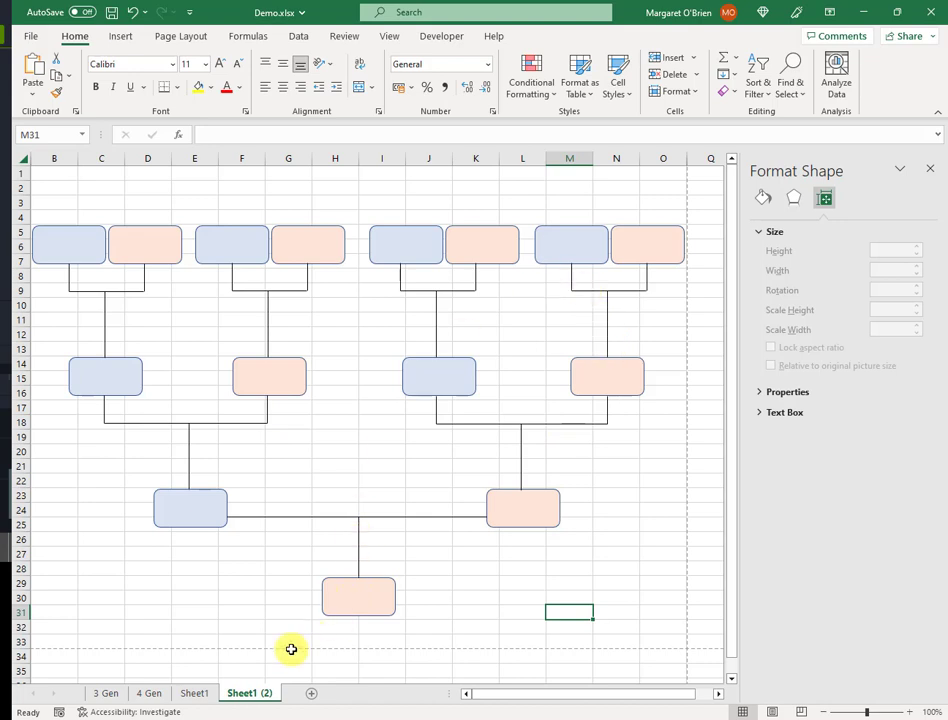
left_click(149, 693)
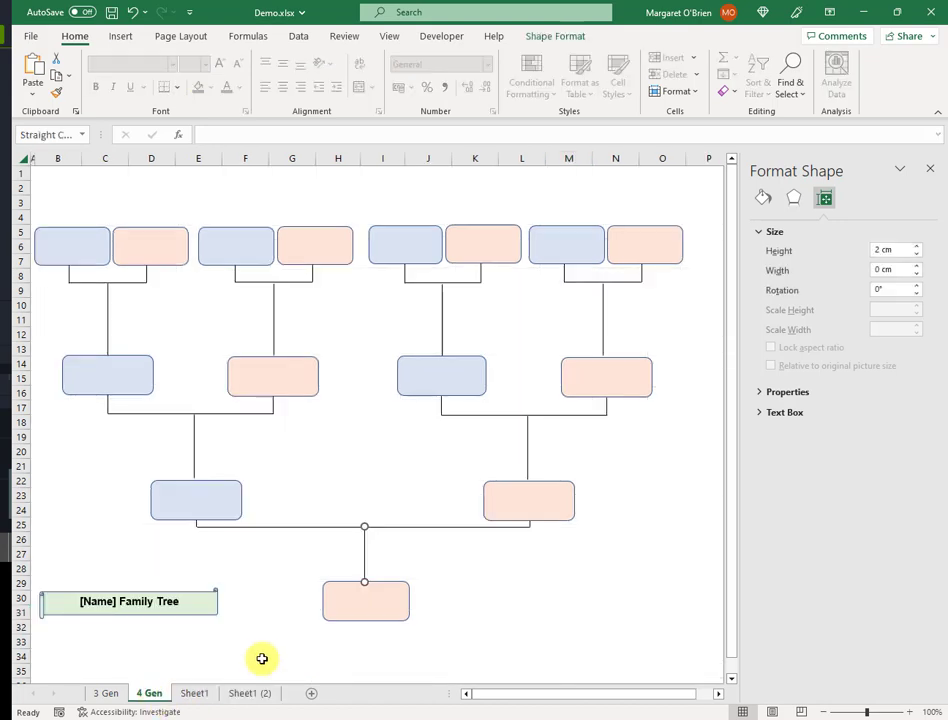
- Check the short connector's height on 4 Gen, then return to Sheet1 (2)
left_click(196, 525)
left_click(890, 252)
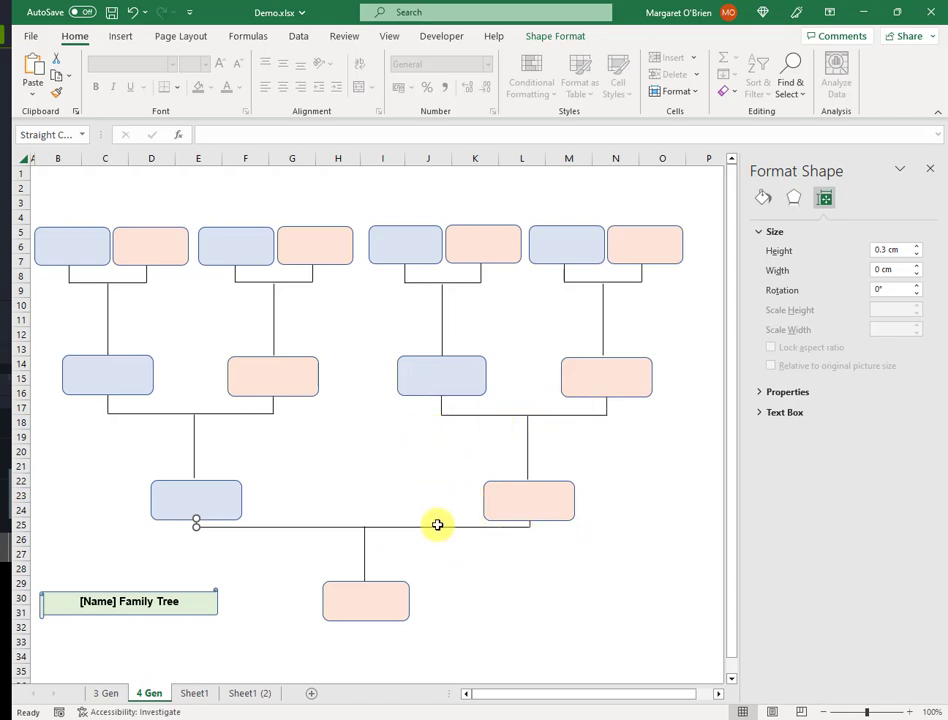
key("ctrl+Page_Down")
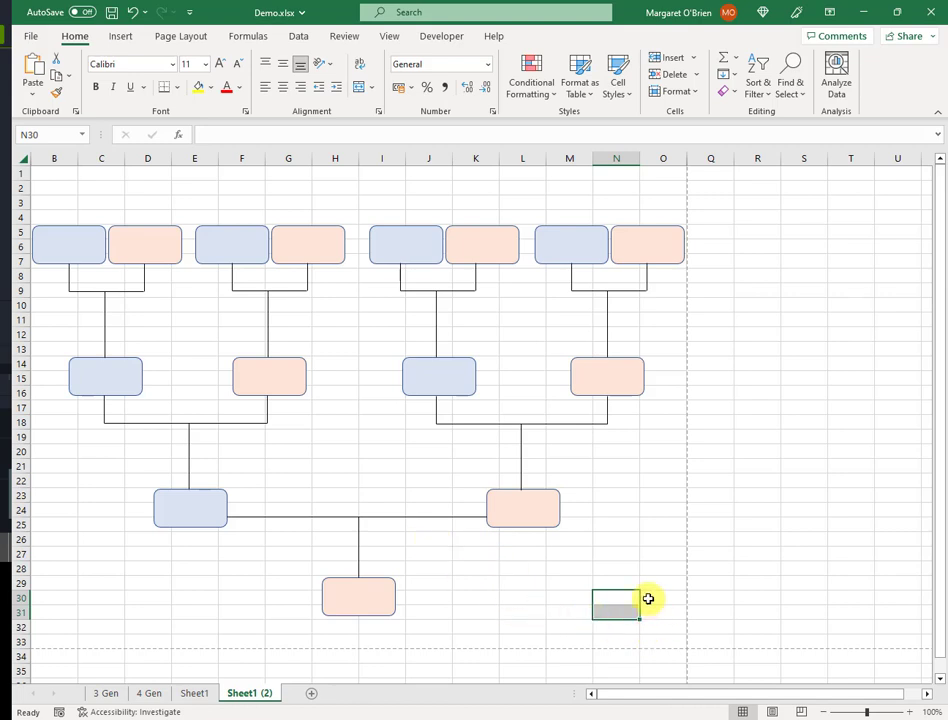
- Select the entire Sheet1 (2) worksheet and give all cells a white fill
key("ctrl+a")
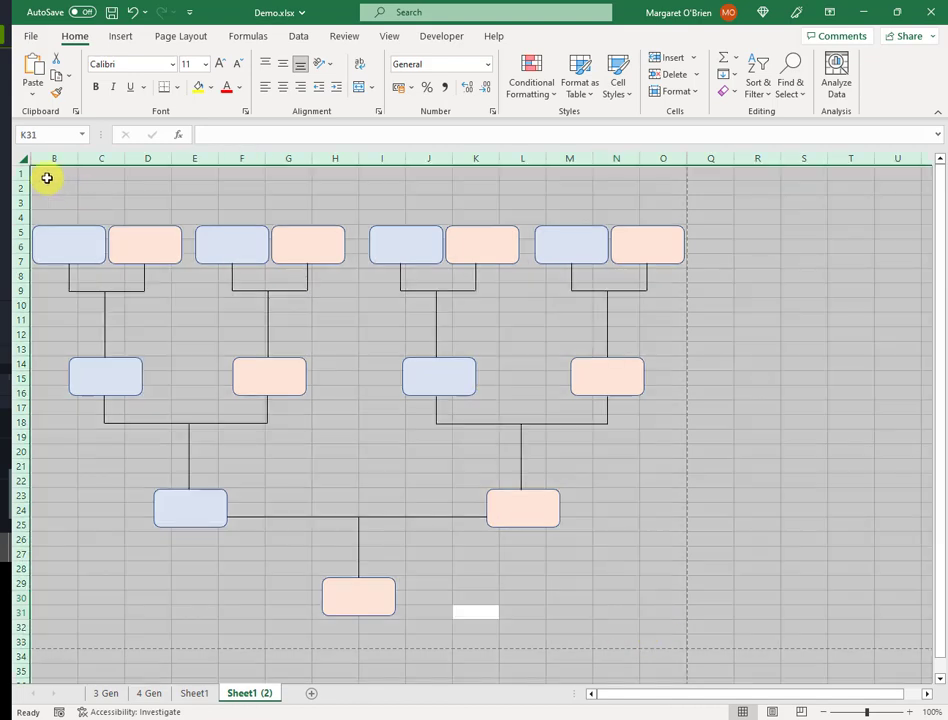
left_click(210, 88)
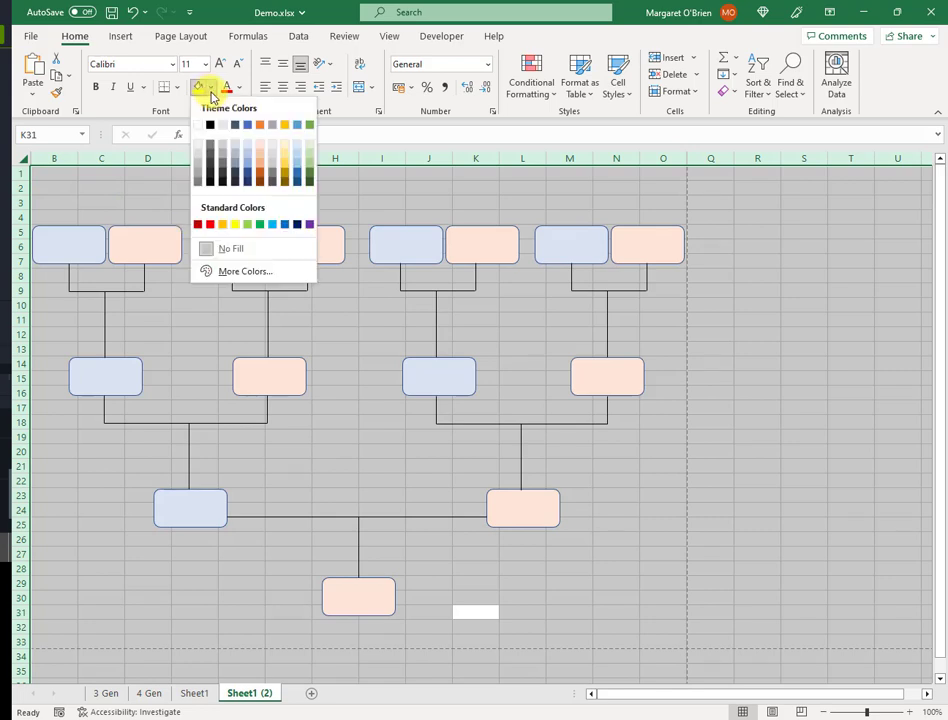
left_click(198, 124)
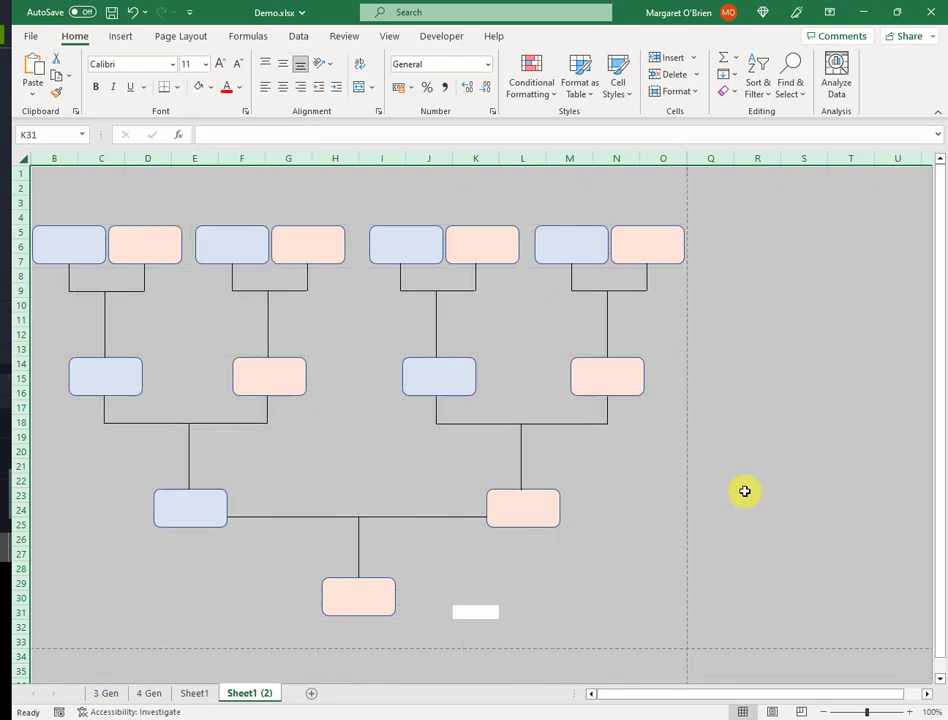